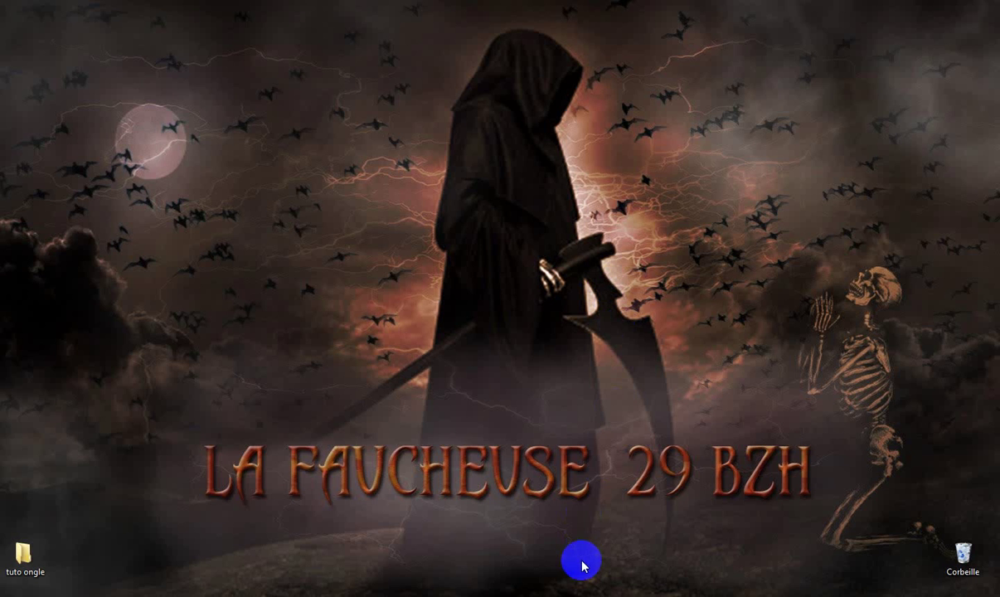
# - Restore the minimized Photoshop window from the taskbar to show its empty workspace
pyautogui.click(539, 593)
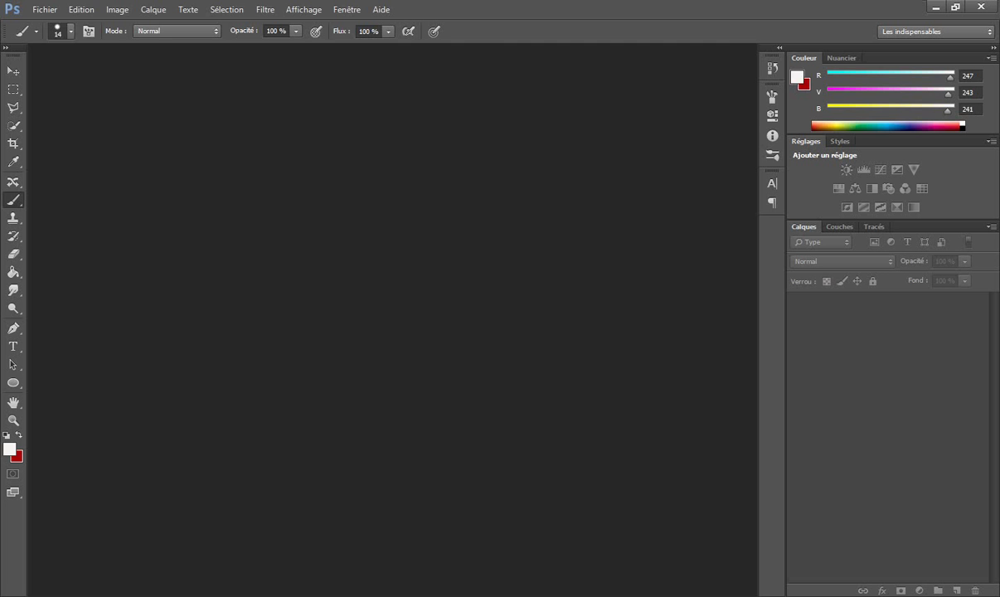
# - Open ongle-mains.jpg and convert its locked Arrière-plan into the editable layer Calque 0
pyautogui.click(48, 19)
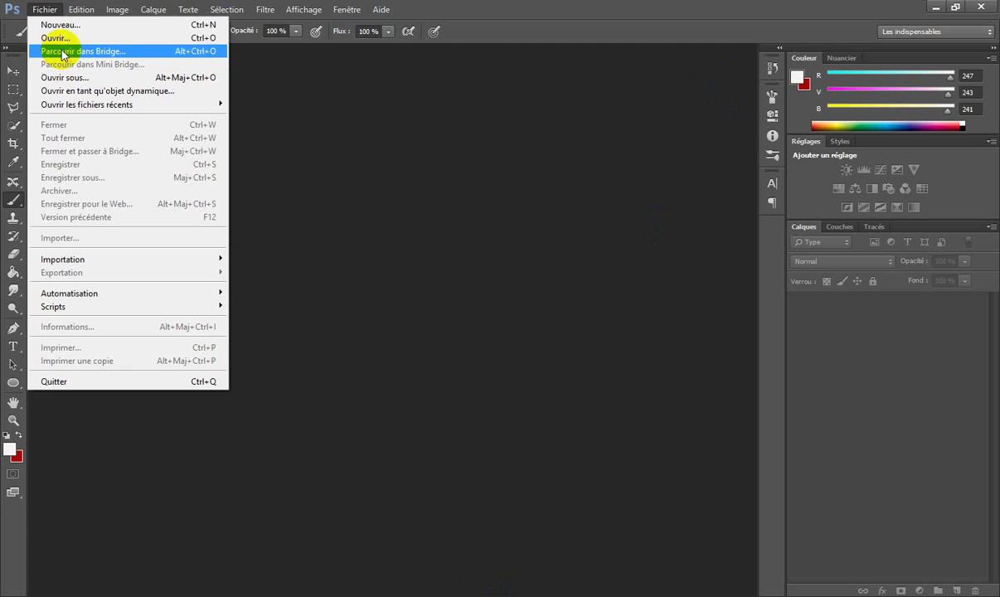
pyautogui.click(79, 39)
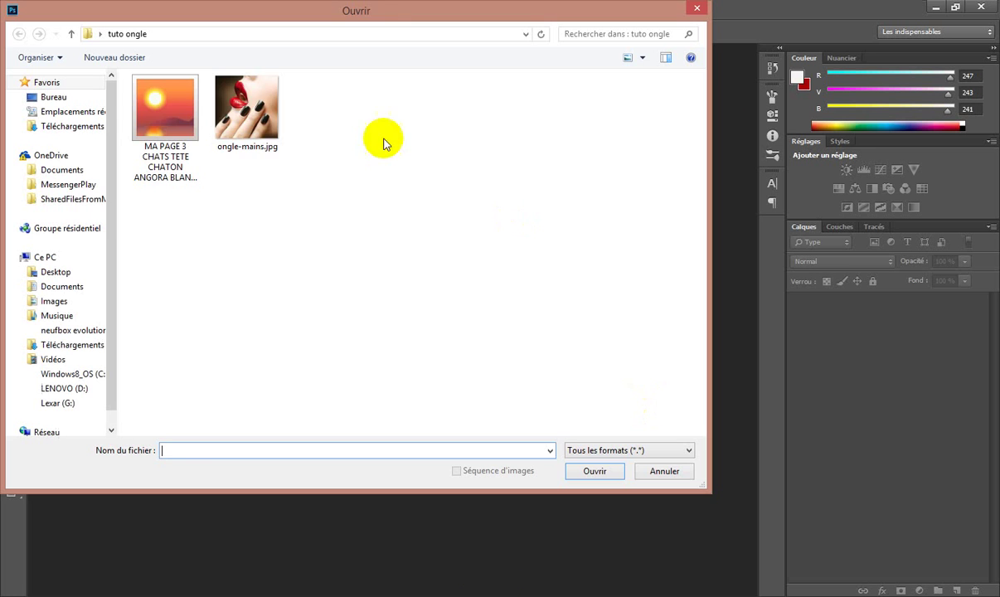
pyautogui.click(247, 108)
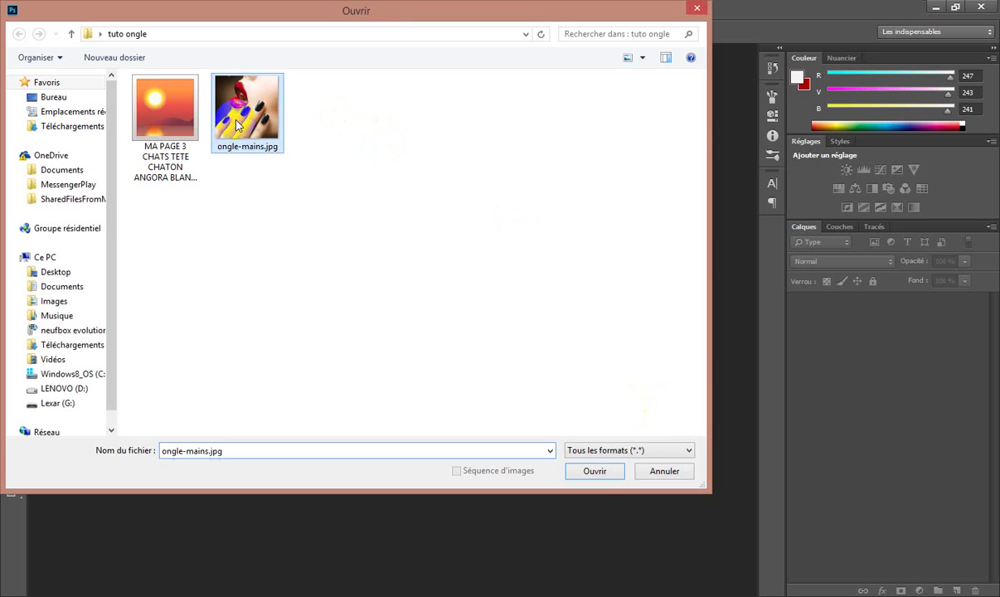
pyautogui.click(603, 473)
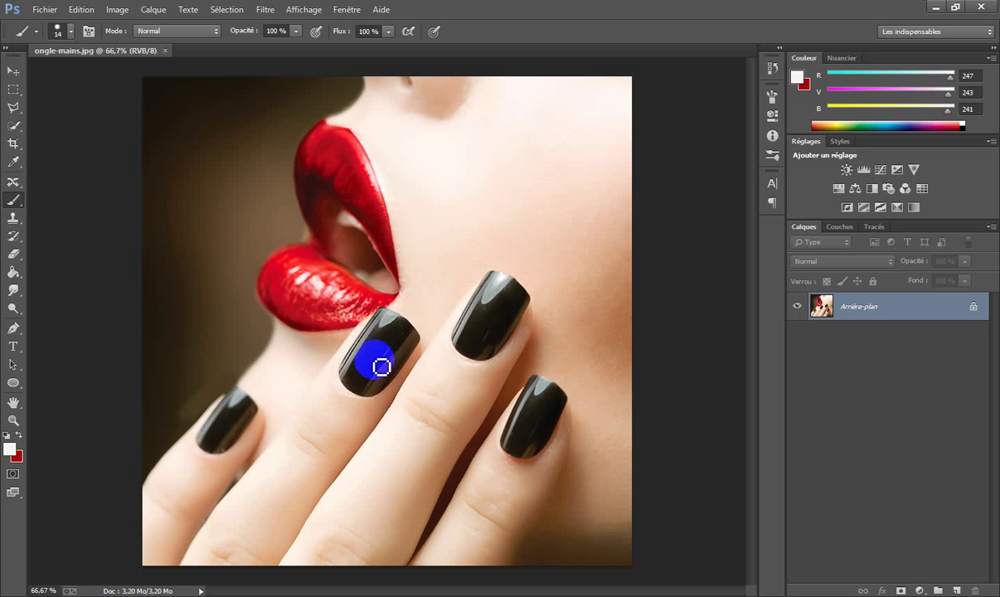
pyautogui.doubleClick(973, 309)
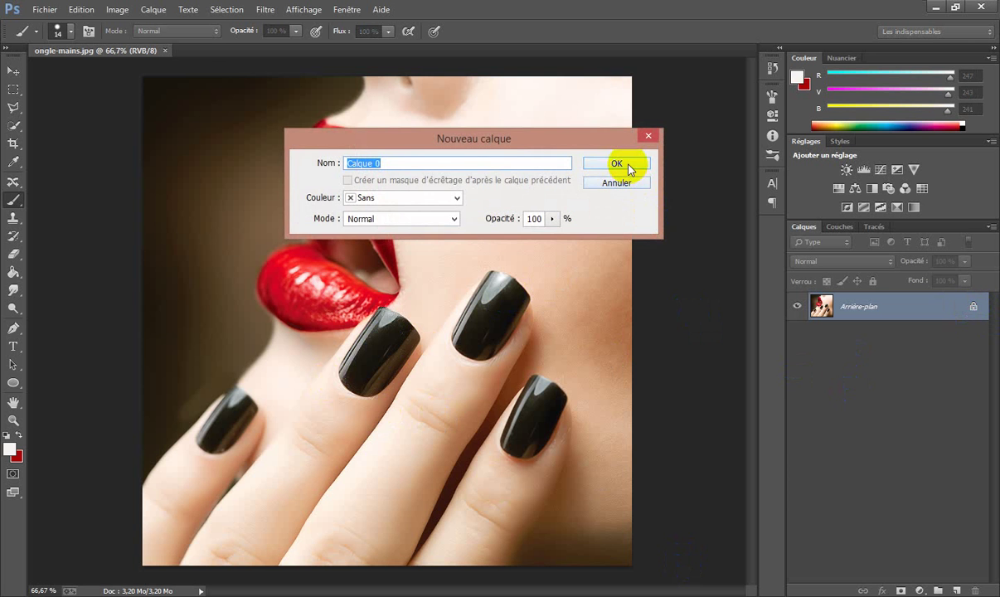
pyautogui.click(623, 164)
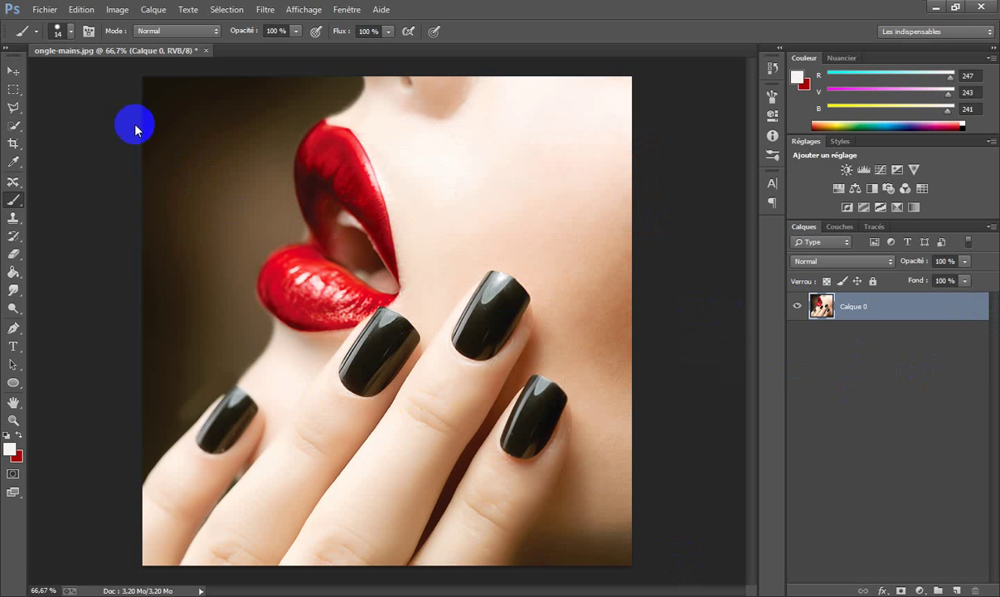
# - Quick-select the four black nails and copy them with Ctrl+J onto a new layer, Calque 1
pyautogui.click(18, 128)
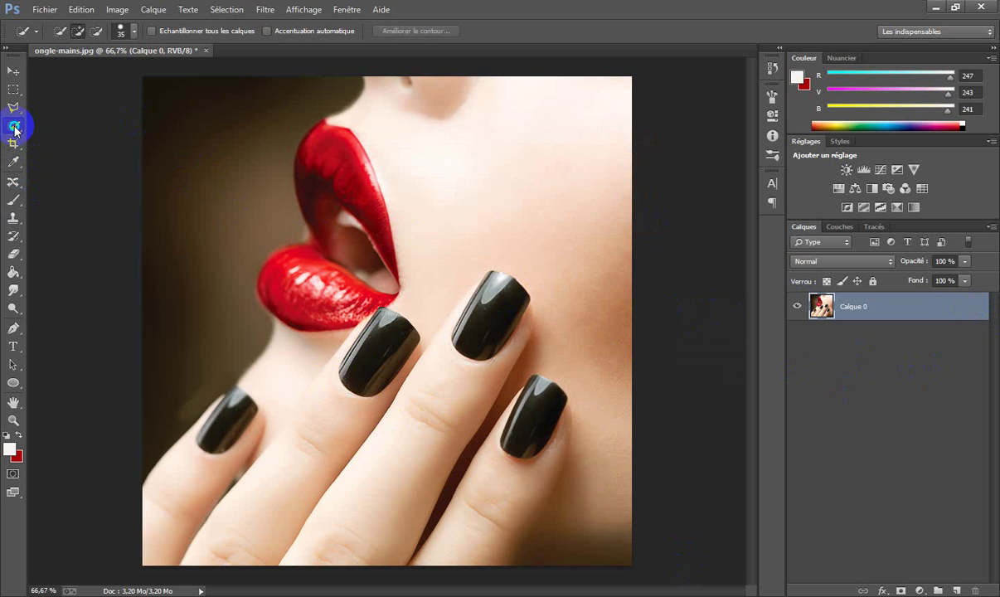
pyautogui.rightClick(14, 128)
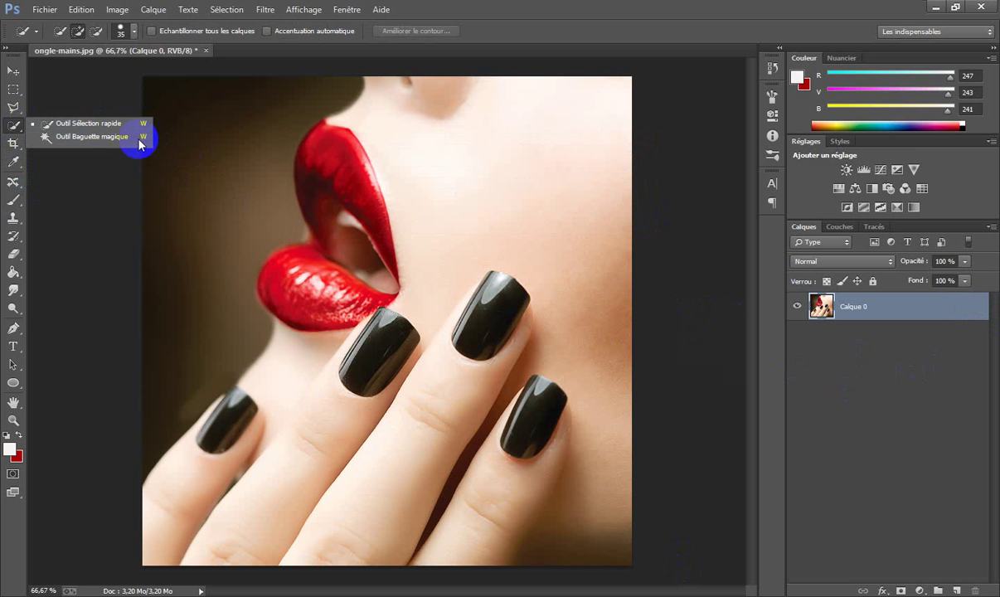
pyautogui.click(108, 123)
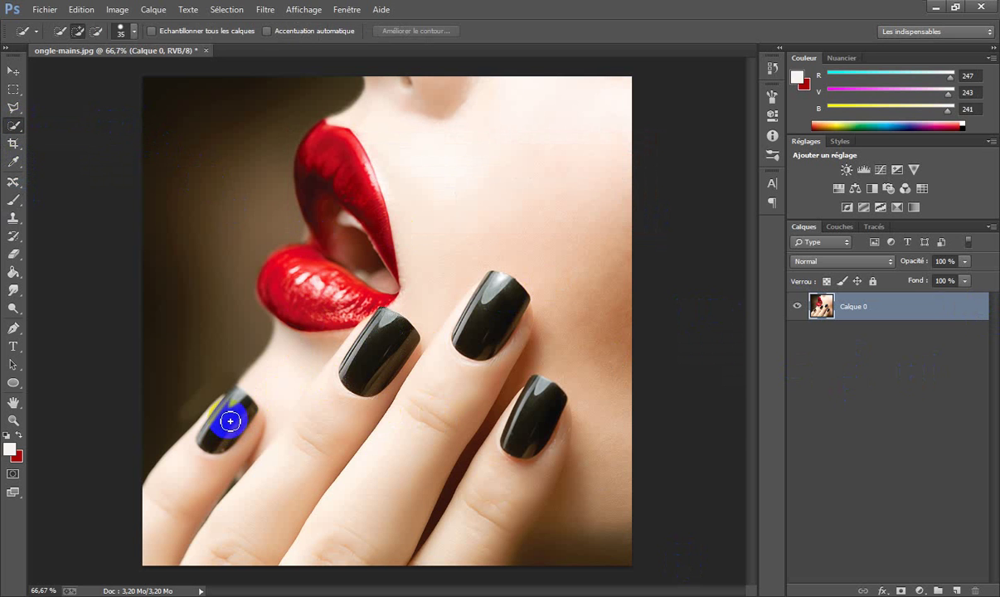
pyautogui.moveTo(234, 420); pyautogui.dragTo(216, 433)
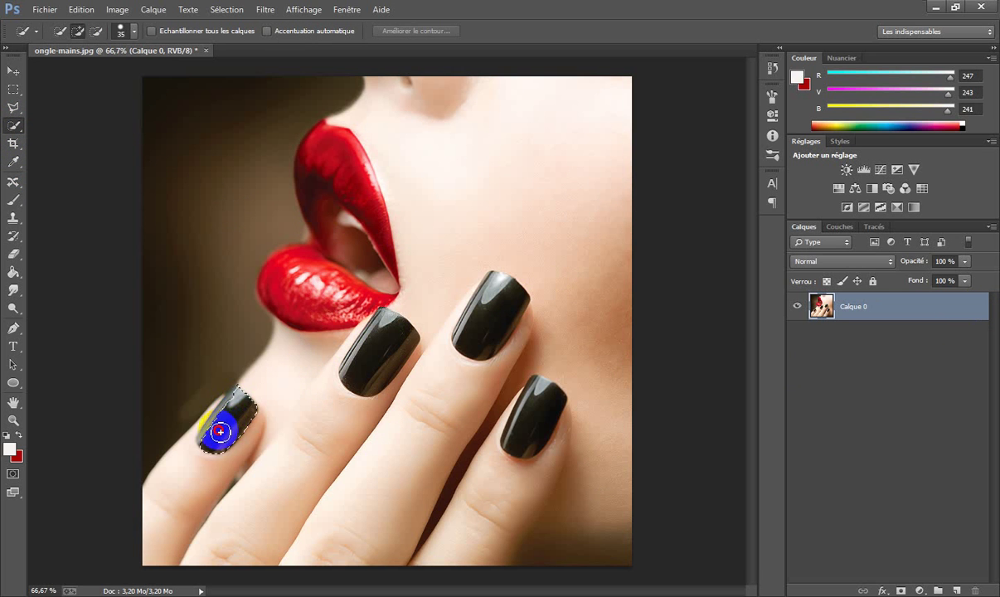
pyautogui.moveTo(335, 379); pyautogui.dragTo(367, 360)
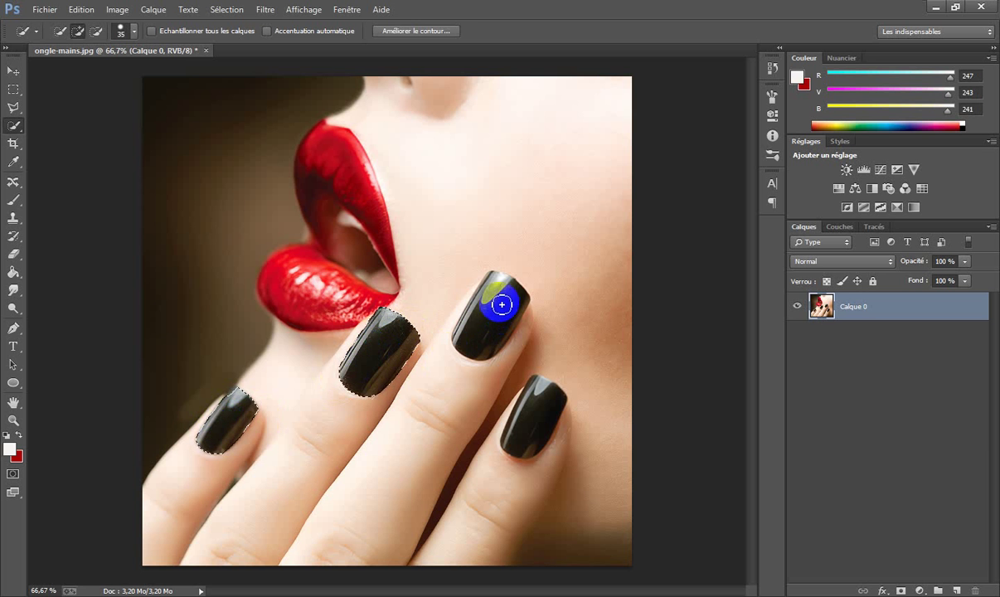
pyautogui.moveTo(498, 303); pyautogui.dragTo(484, 331)
pyautogui.moveTo(535, 406); pyautogui.dragTo(534, 409)
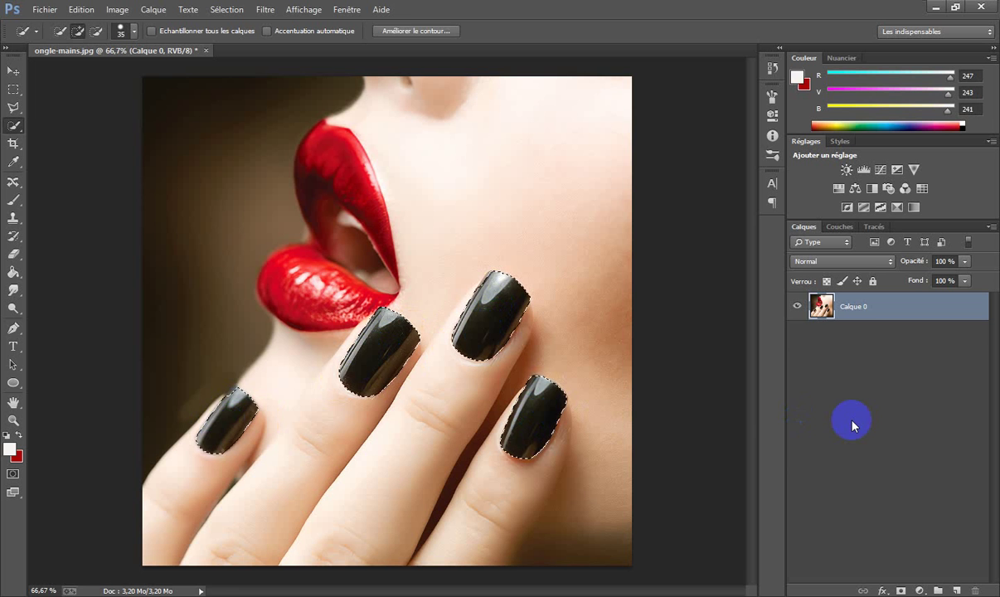
pyautogui.hotkey('ctrl', 'j')
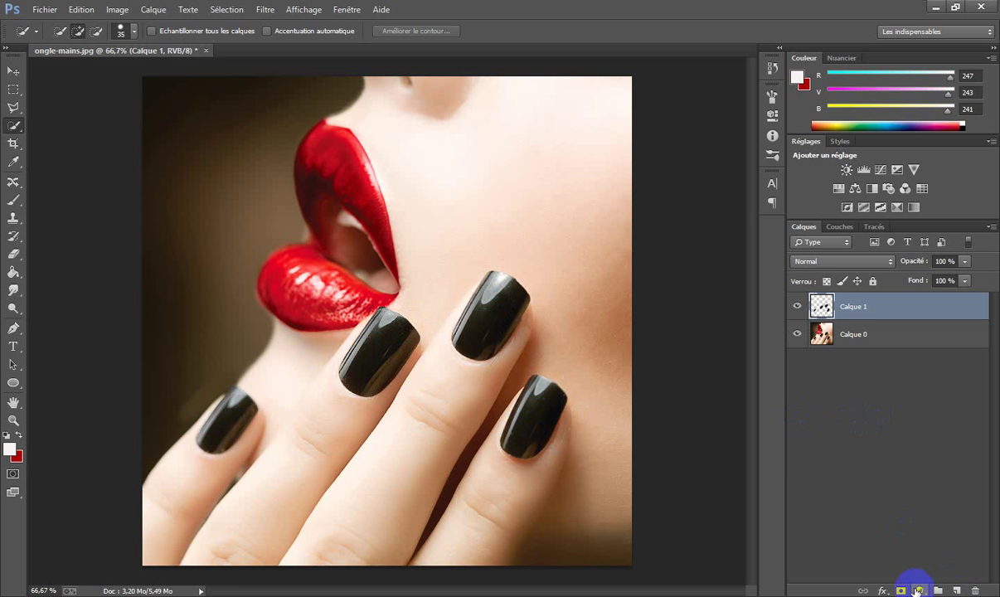
pyautogui.click(840, 308)
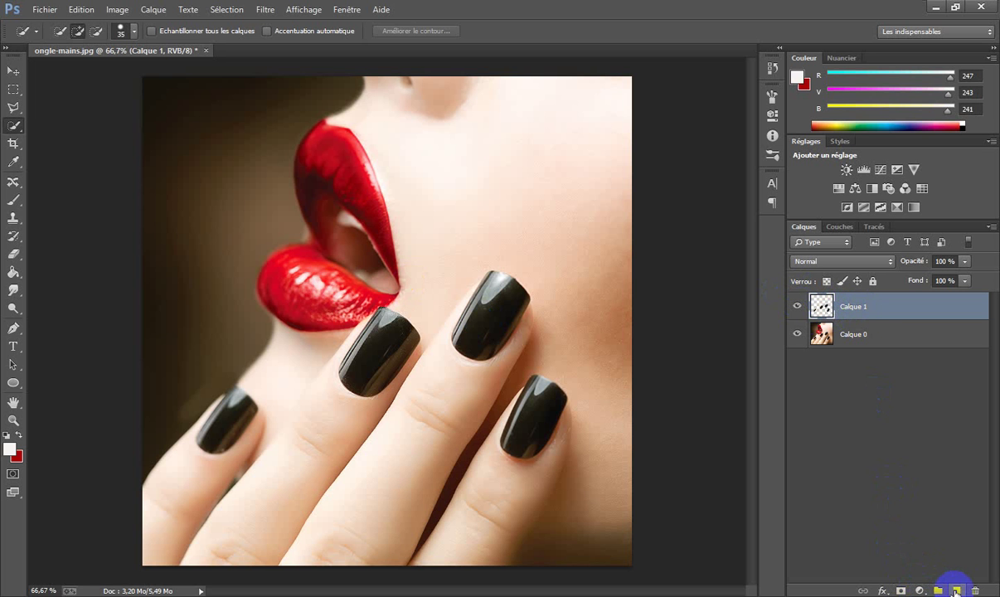
pyautogui.click(919, 590)
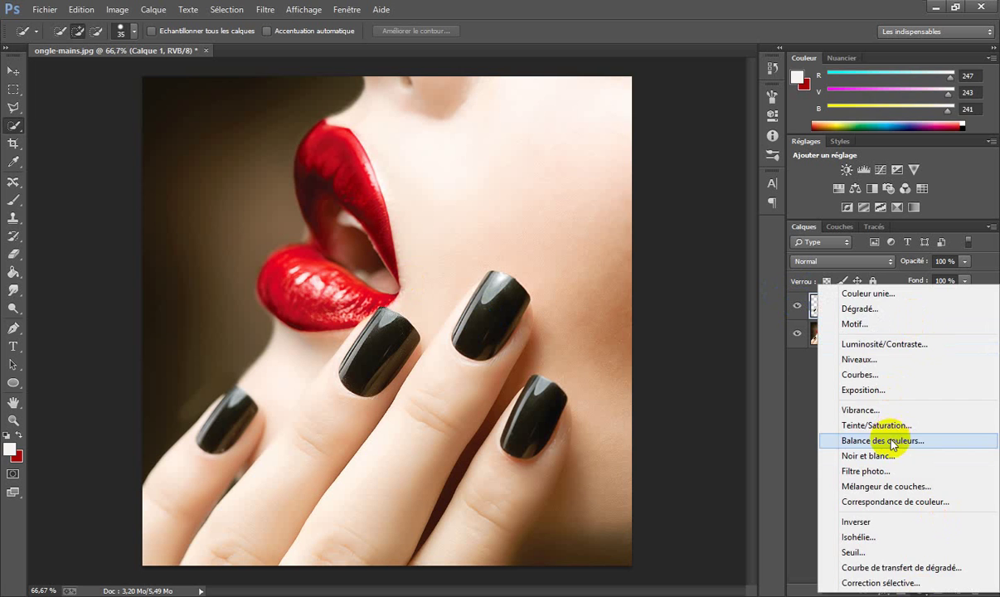
# - Add a colorized Teinte/Saturation adjustment clipped to Calque 1, with hue 354 and saturation 83
pyautogui.click(877, 424)
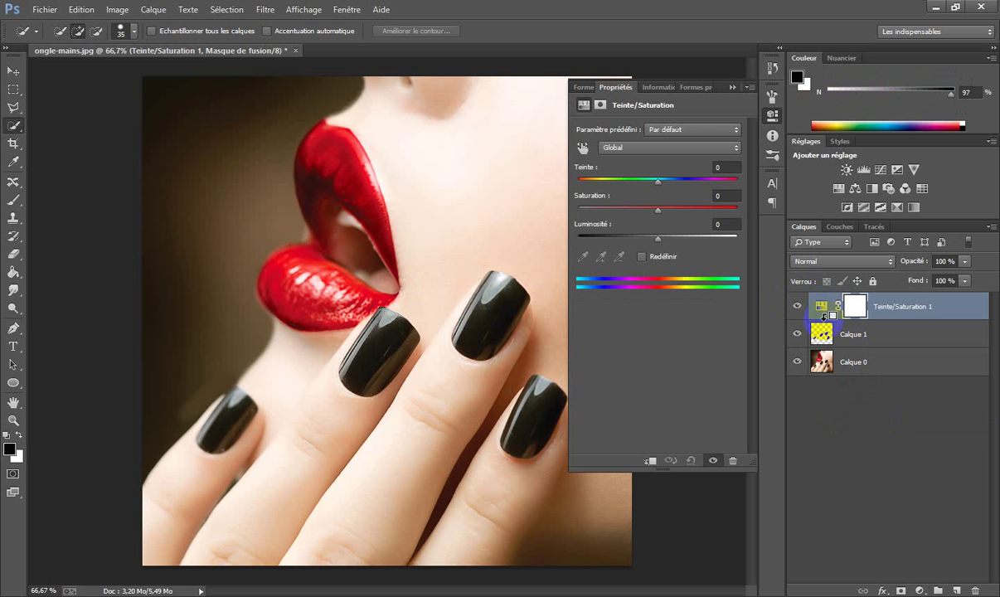
pyautogui.keyDown('alt'); pyautogui.click(823, 316); pyautogui.keyUp('alt')
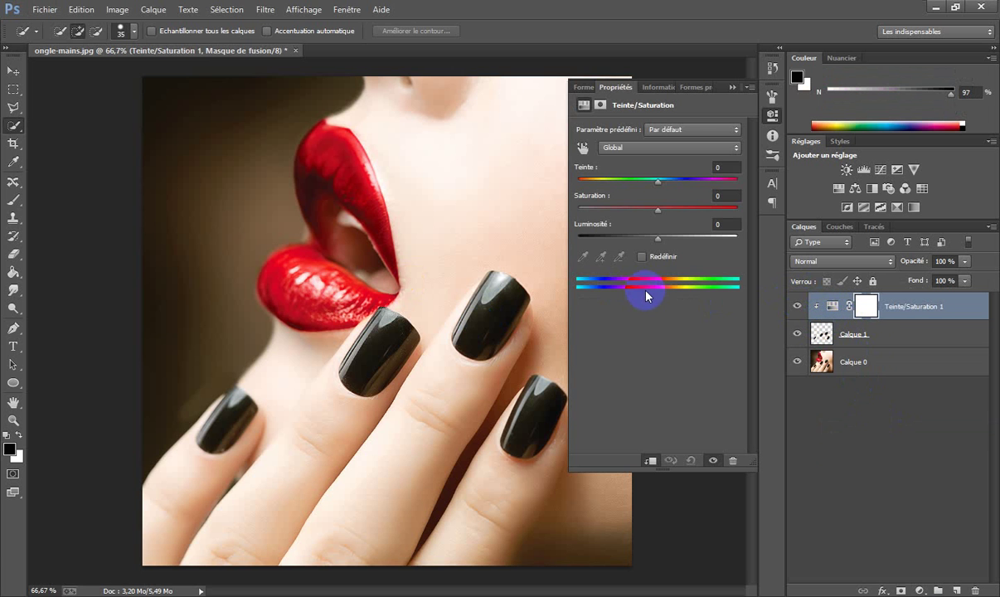
pyautogui.click(643, 257)
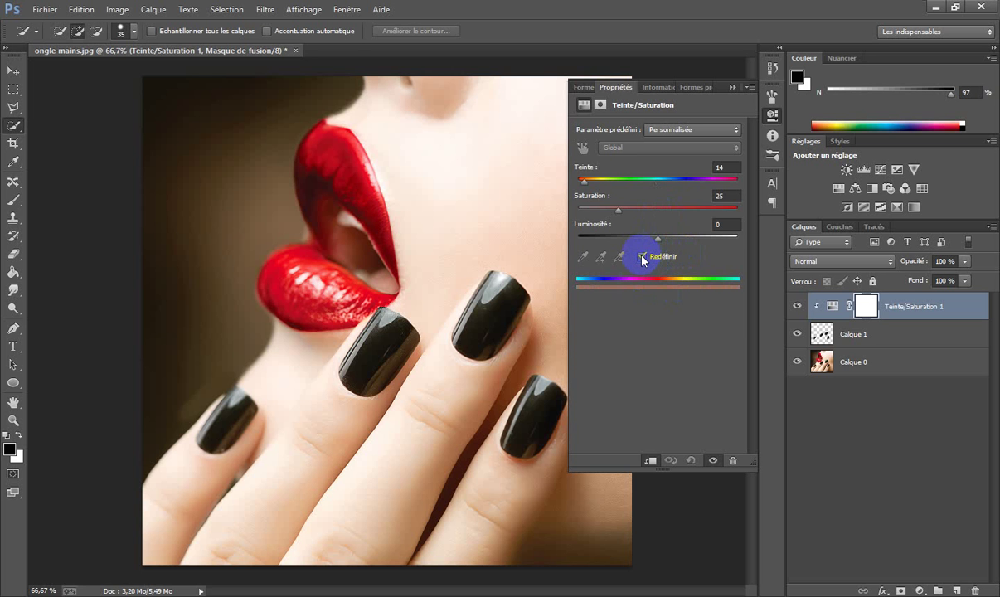
pyautogui.moveTo(685, 214); pyautogui.dragTo(711, 212)
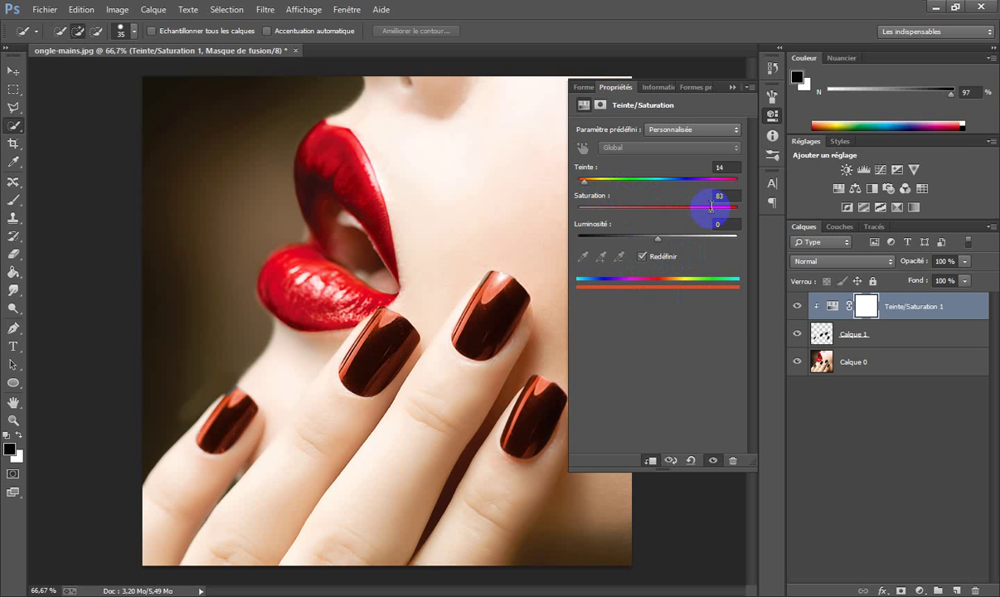
pyautogui.click(736, 180)
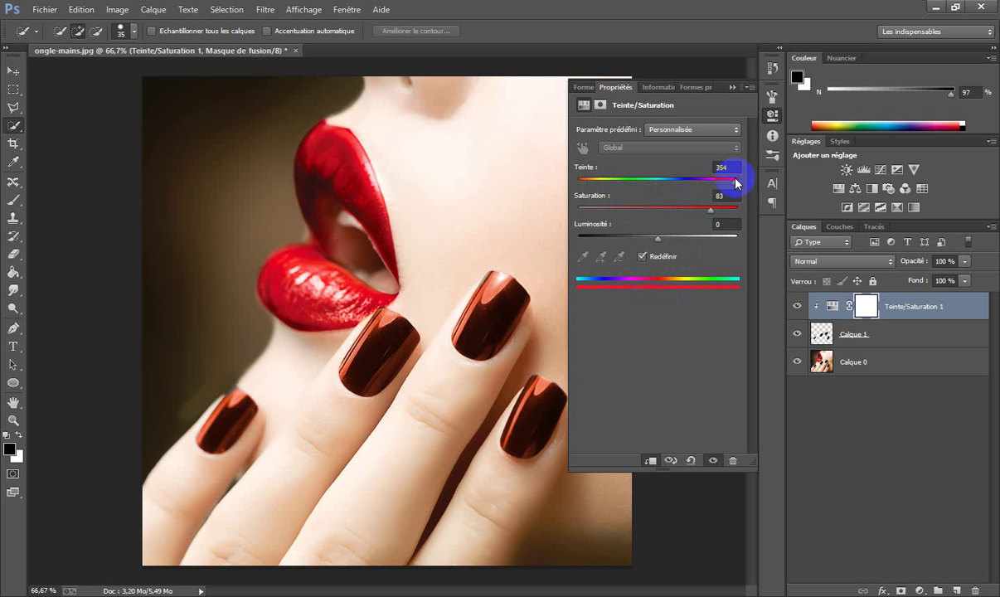
pyautogui.click(723, 197)
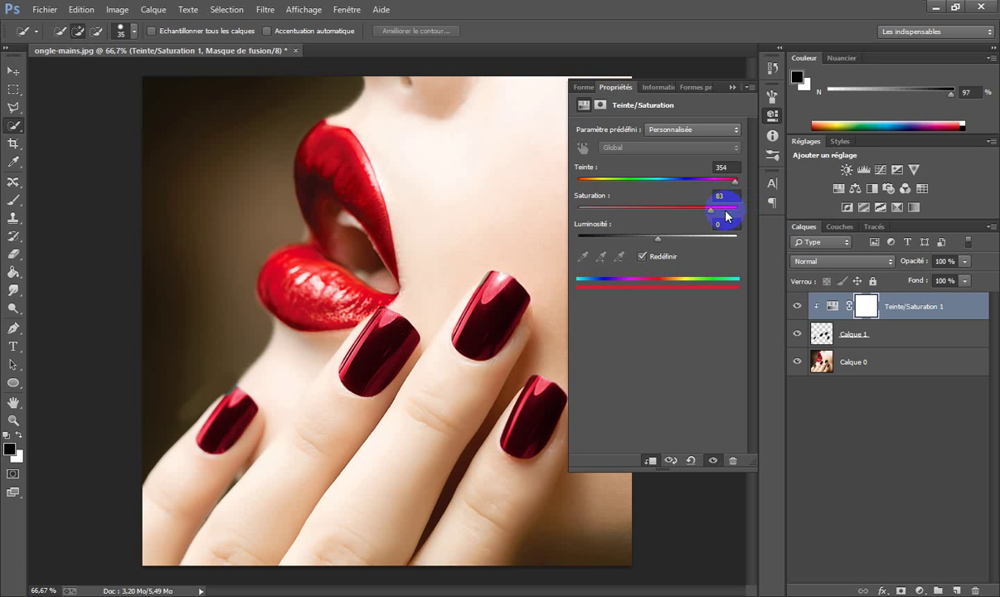
# - Set the red adjustment's blend mode to Incrustation and raise its Luminosité to +37
pyautogui.click(883, 261)
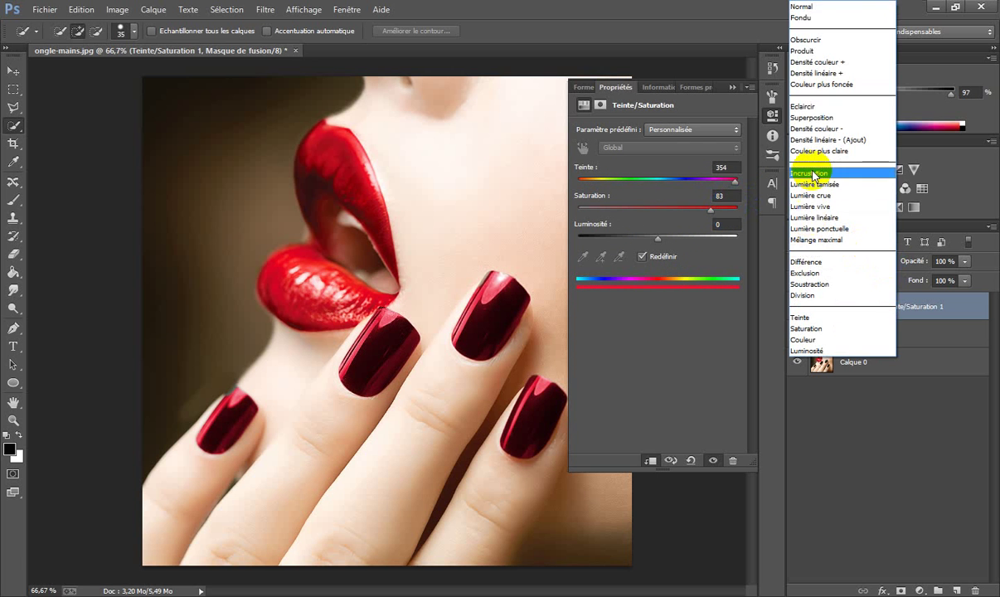
pyautogui.click(817, 174)
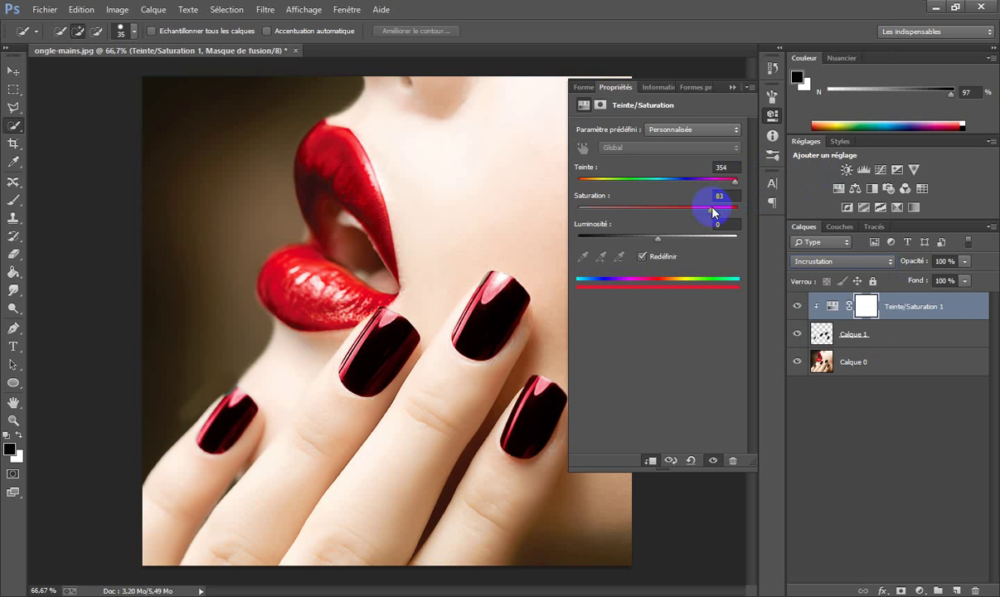
pyautogui.moveTo(675, 240)
pyautogui.mouseDown()
pyautogui.moveTo(708, 239)
pyautogui.moveTo(687, 240)
pyautogui.mouseUp()
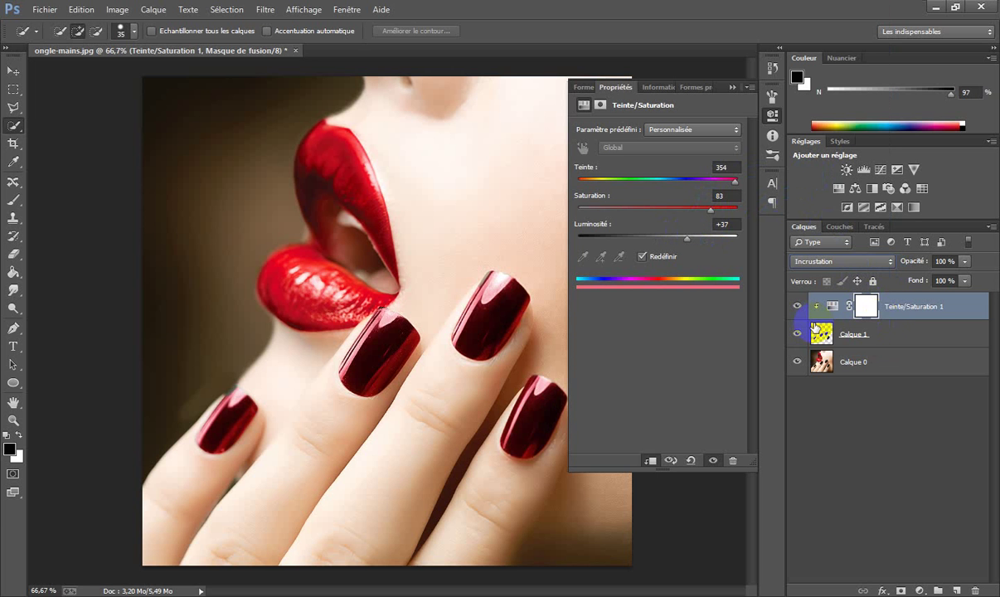
pyautogui.moveTo(817, 327); pyautogui.dragTo(898, 317)
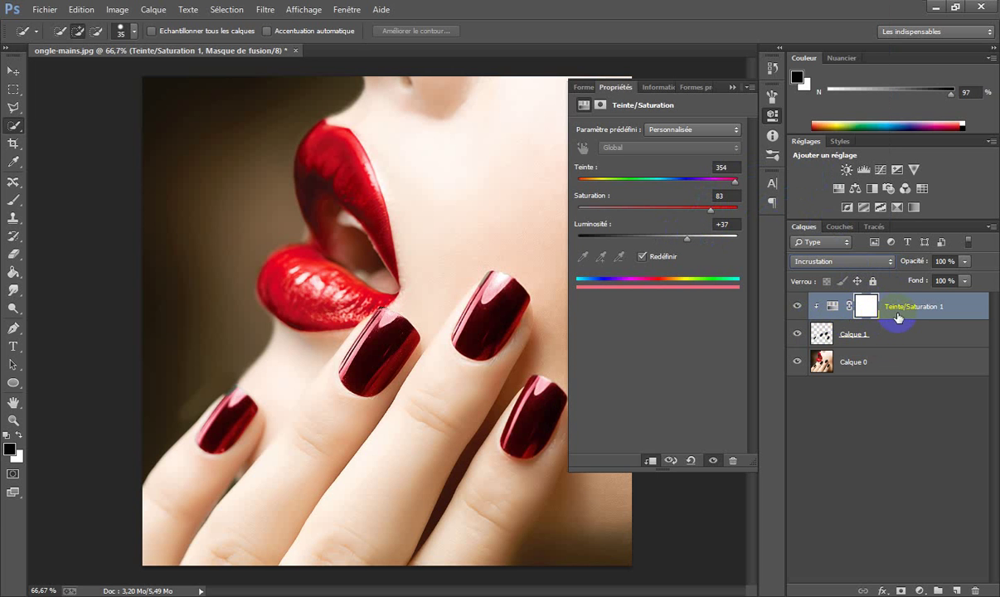
# - Duplicate Calque 1 and merge the red adjustment into the copy, Calque 1 copie
pyautogui.rightClick(899, 318)
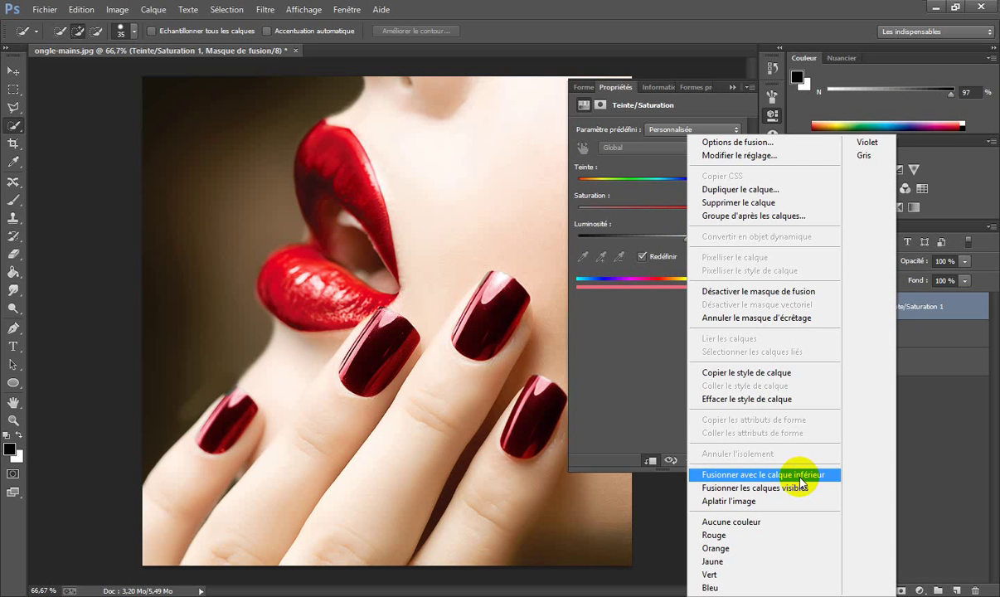
pyautogui.click(930, 310)
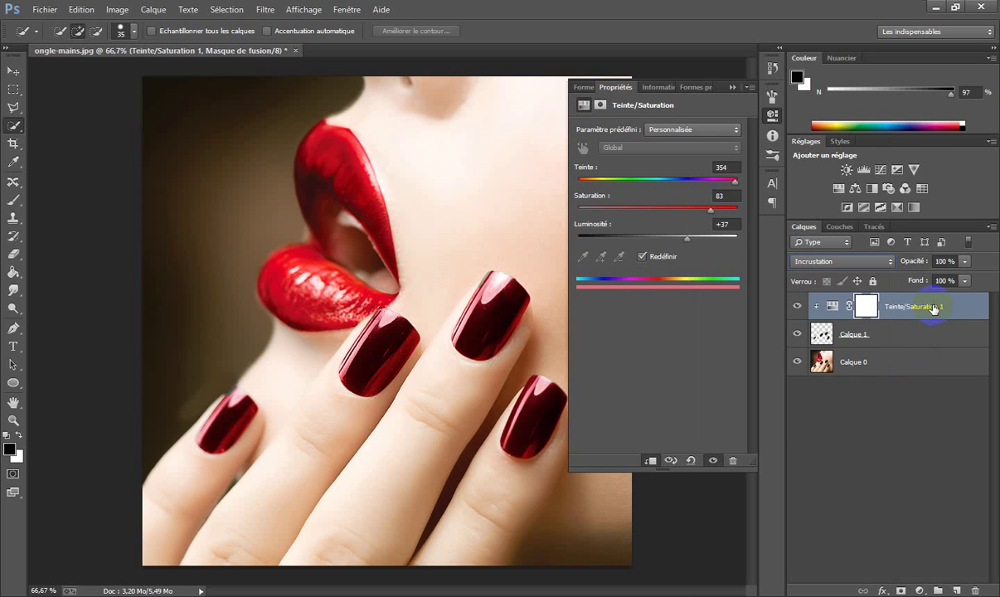
pyautogui.click(896, 339)
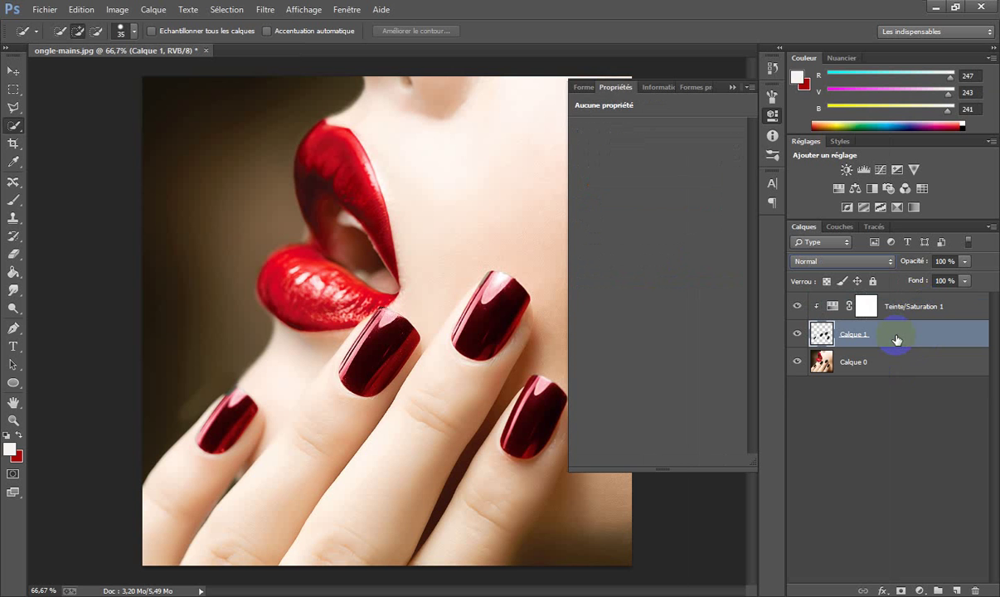
pyautogui.hotkey('ctrl', 'j')
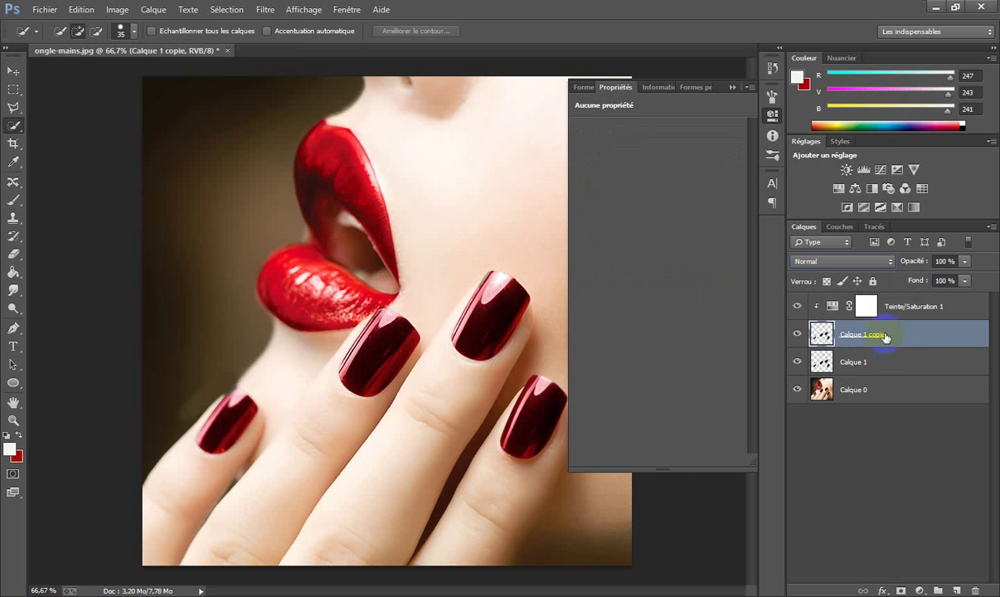
pyautogui.rightClick(917, 306)
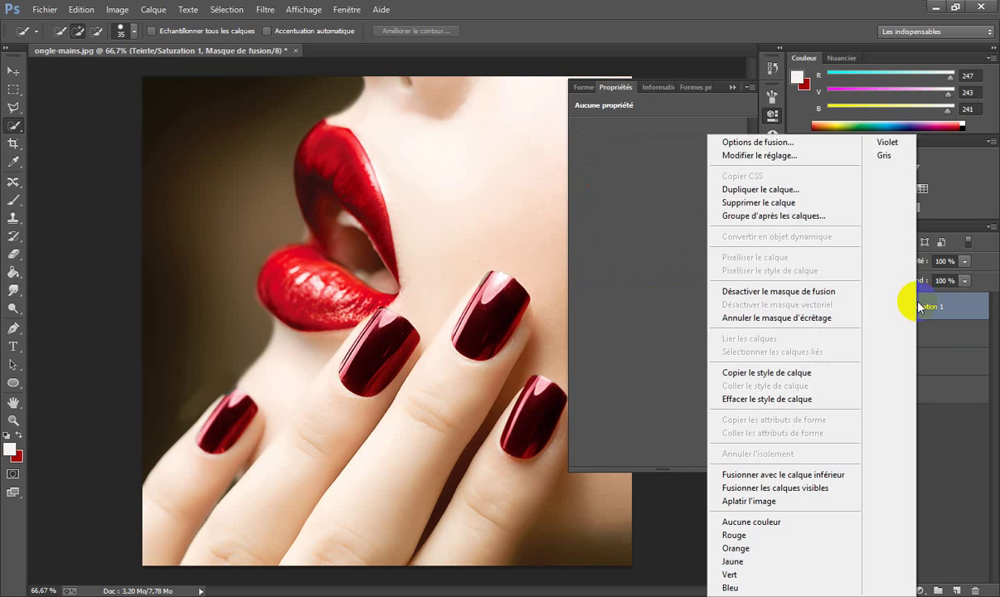
pyautogui.click(829, 474)
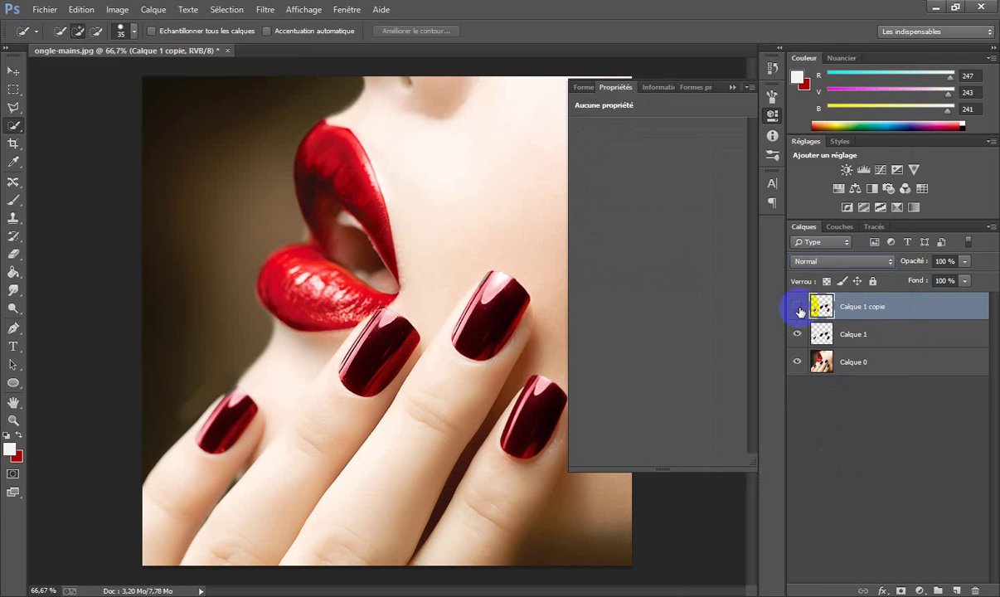
# - Toggle Calque 1 copie's visibility to check it, then target Calque 1 for a new adjustment
pyautogui.click(797, 307)
pyautogui.click(798, 307)
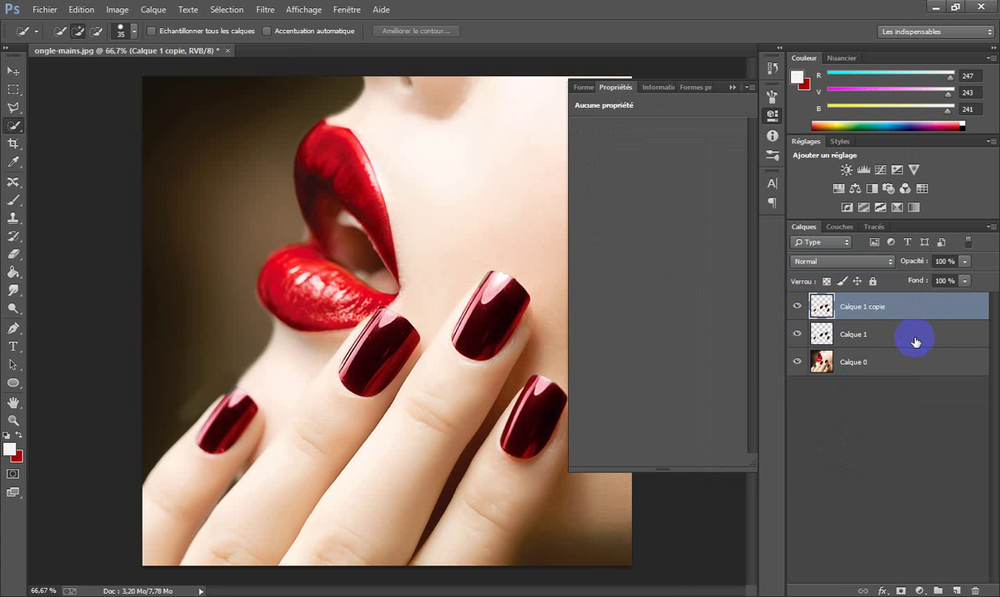
pyautogui.click(848, 340)
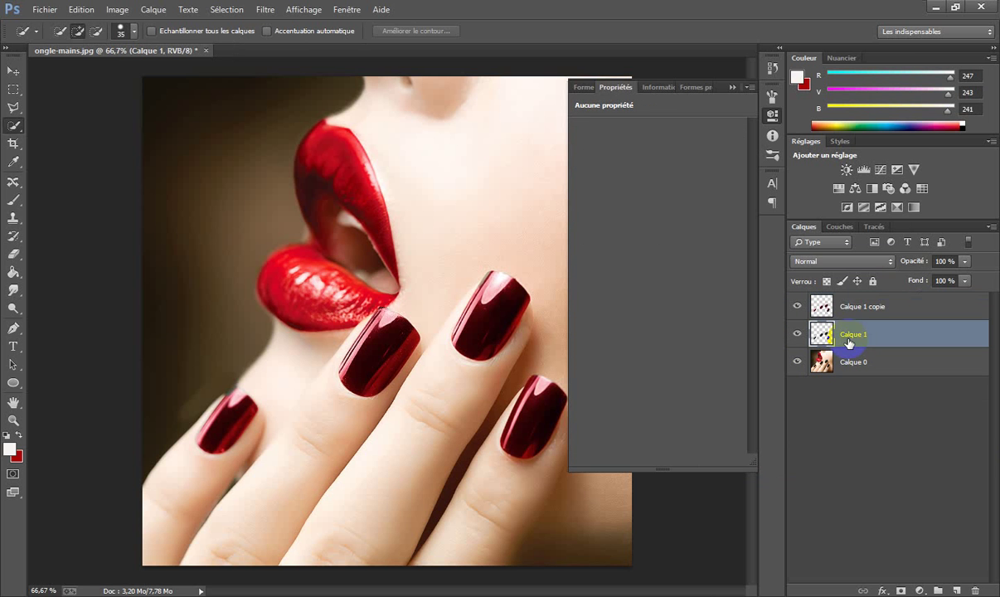
pyautogui.click(920, 589)
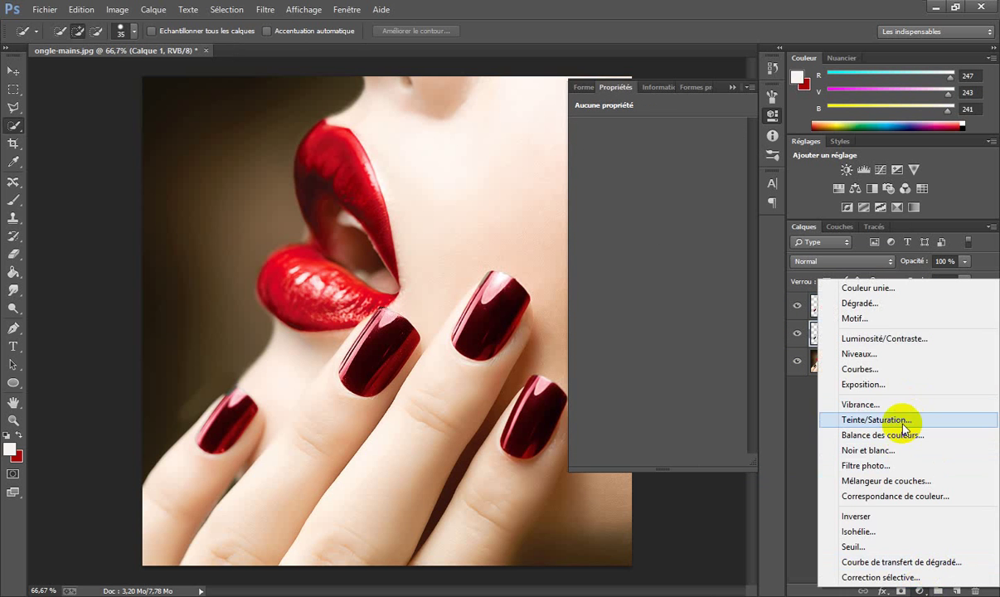
# - Add a colorized Teinte/Saturation clipped to Calque 1, tinting the nails gold at hue 39
pyautogui.click(902, 422)
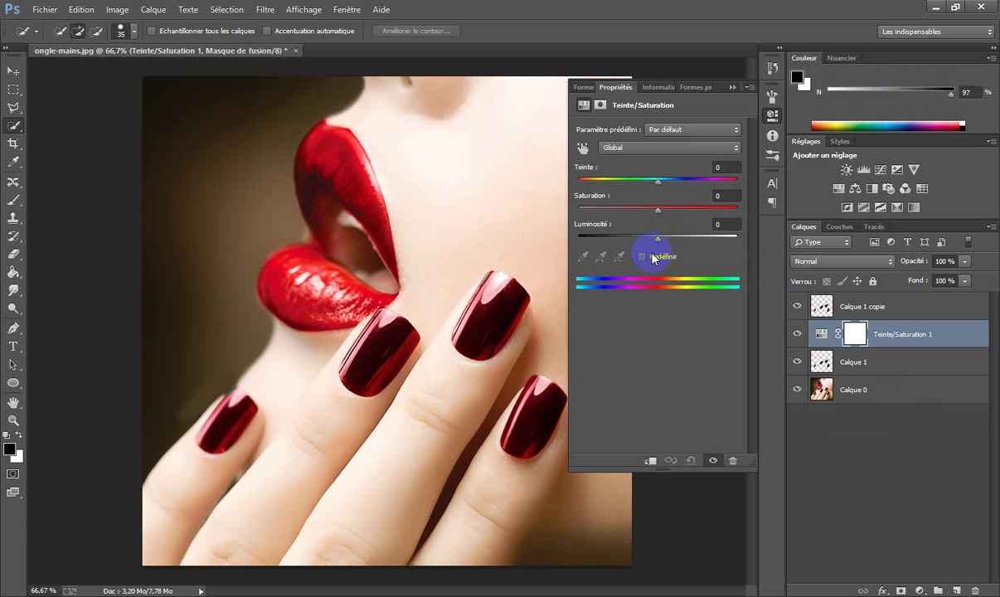
pyautogui.click(643, 259)
pyautogui.moveTo(591, 182); pyautogui.dragTo(599, 186)
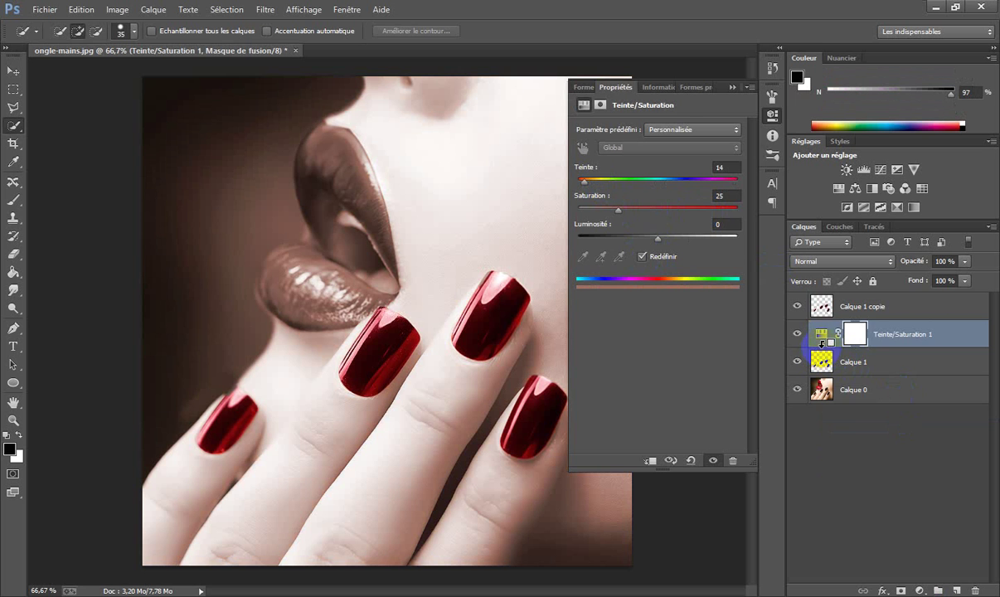
pyautogui.keyDown('alt'); pyautogui.click(823, 346); pyautogui.keyUp('alt')
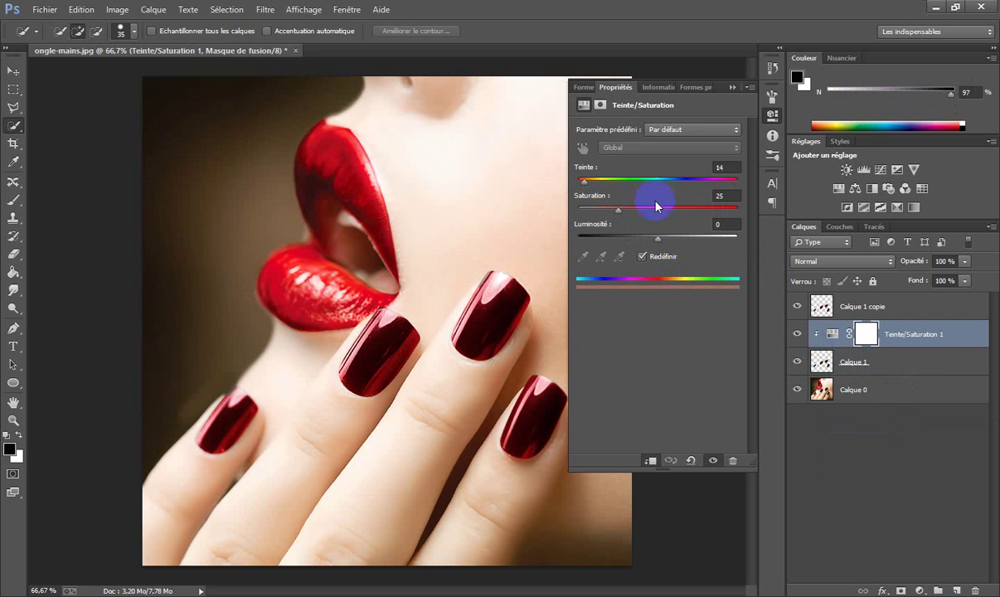
pyautogui.click(797, 306)
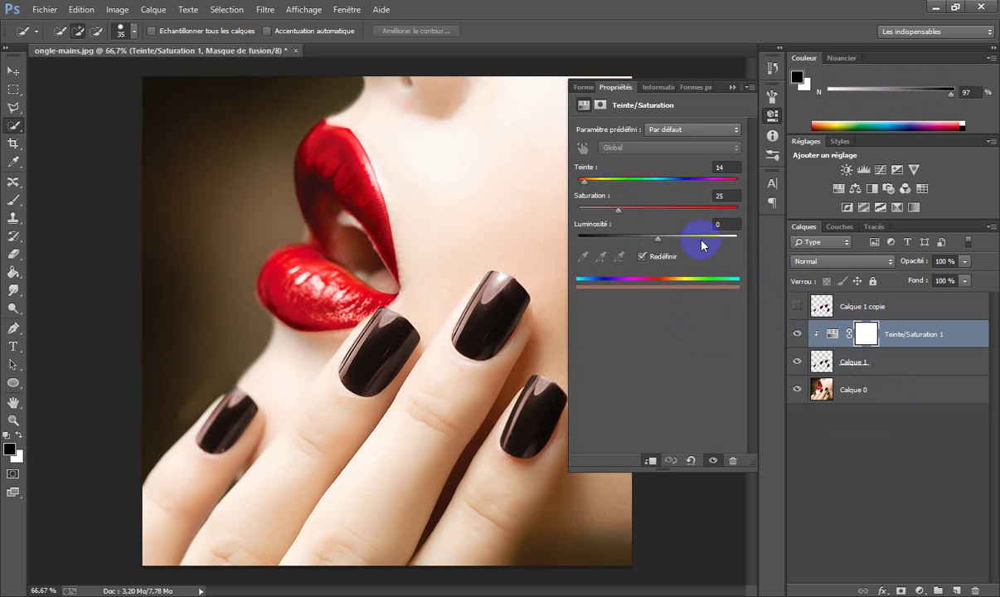
pyautogui.moveTo(584, 180); pyautogui.dragTo(597, 184)
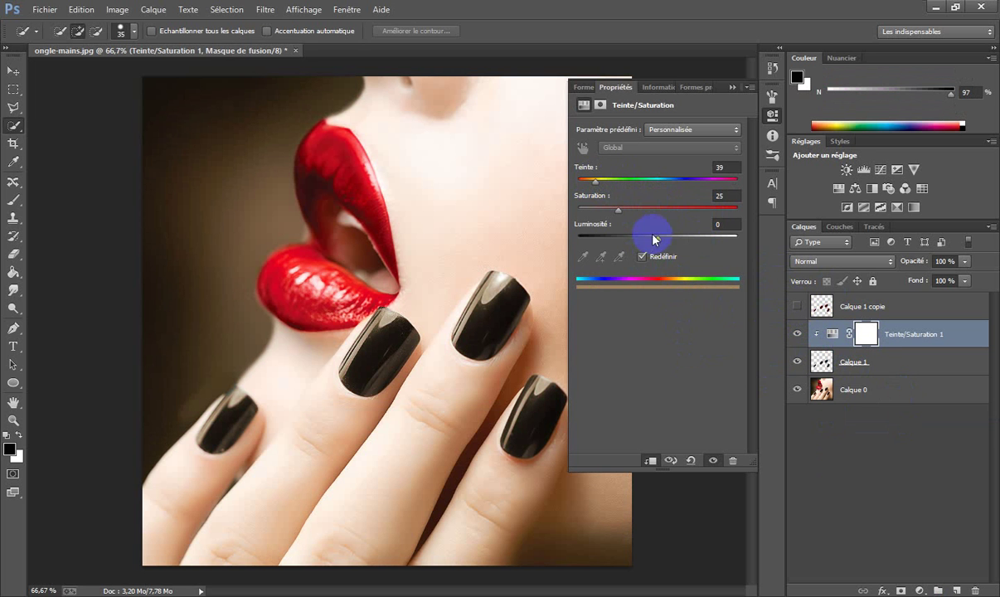
pyautogui.click(683, 209)
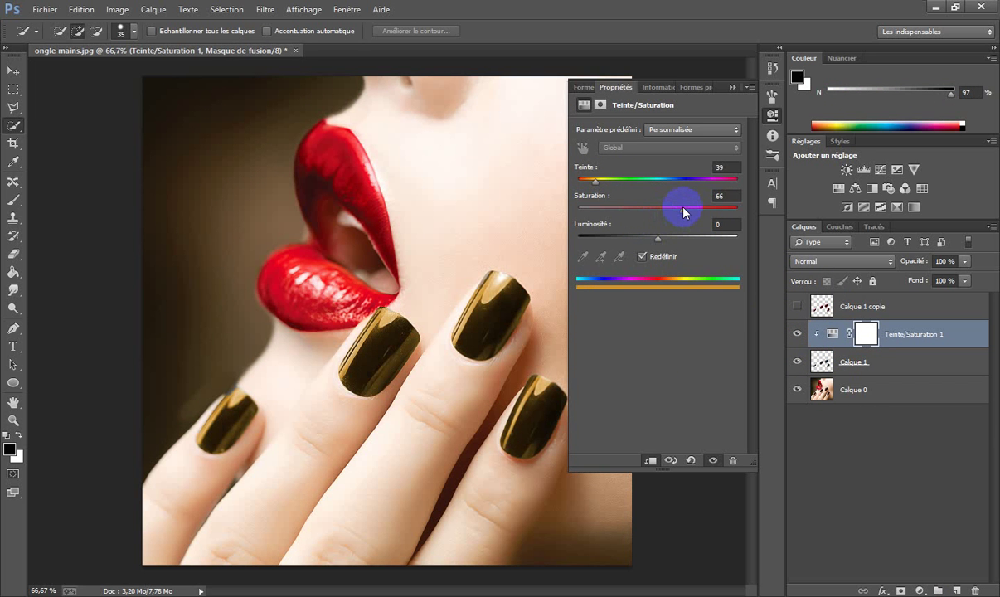
pyautogui.click(699, 208)
pyautogui.moveTo(698, 212); pyautogui.dragTo(705, 209)
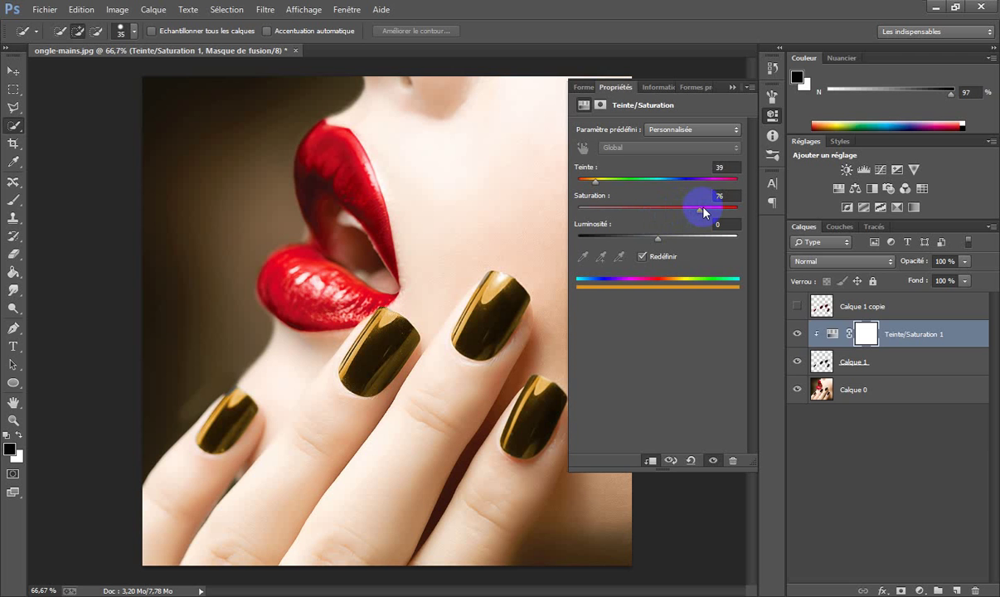
# - Blend the gold adjustment as Incrustation at saturation 85, merge it down, and re-show Calque 1 copie
pyautogui.click(889, 262)
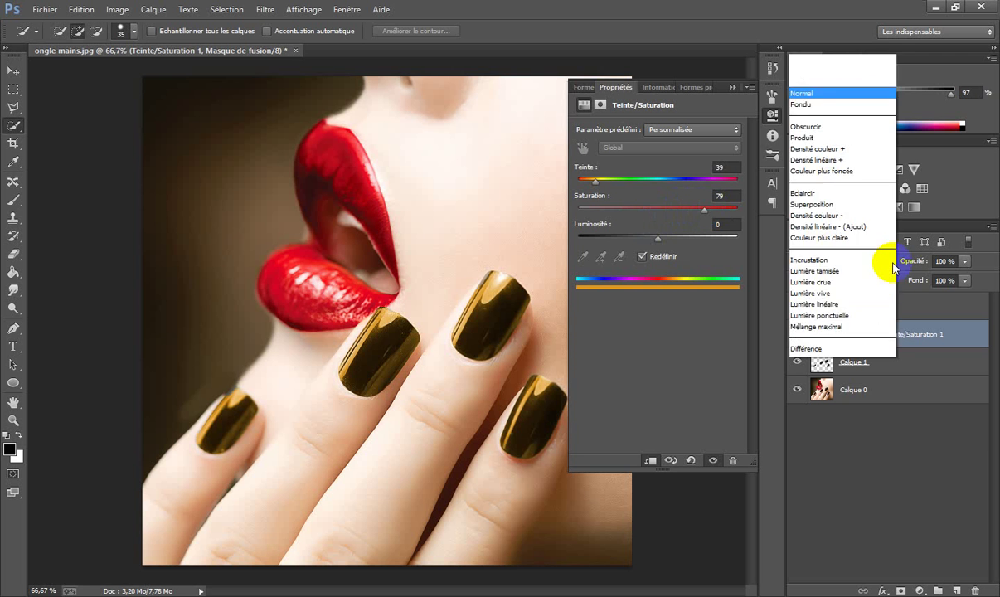
pyautogui.click(814, 168)
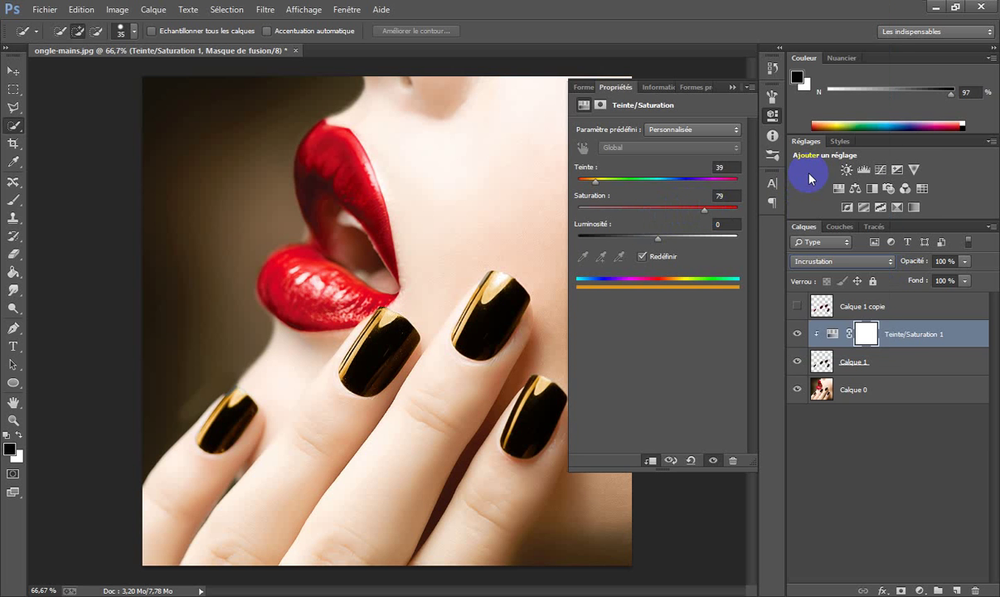
pyautogui.click(730, 214)
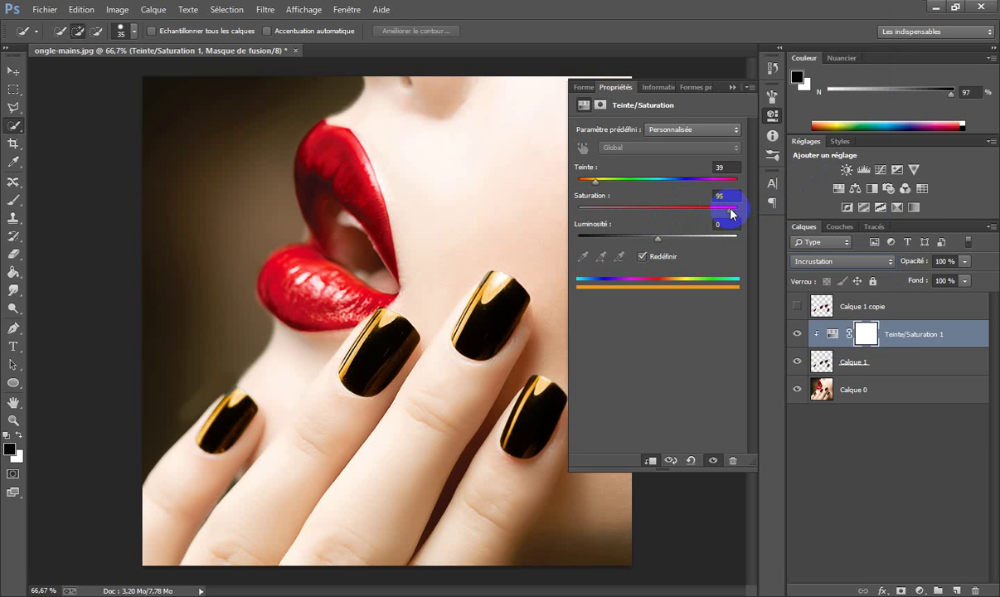
pyautogui.moveTo(730, 214)
pyautogui.mouseDown()
pyautogui.moveTo(720, 208)
pyautogui.moveTo(709, 224)
pyautogui.moveTo(708, 241)
pyautogui.moveTo(719, 242)
pyautogui.mouseUp()
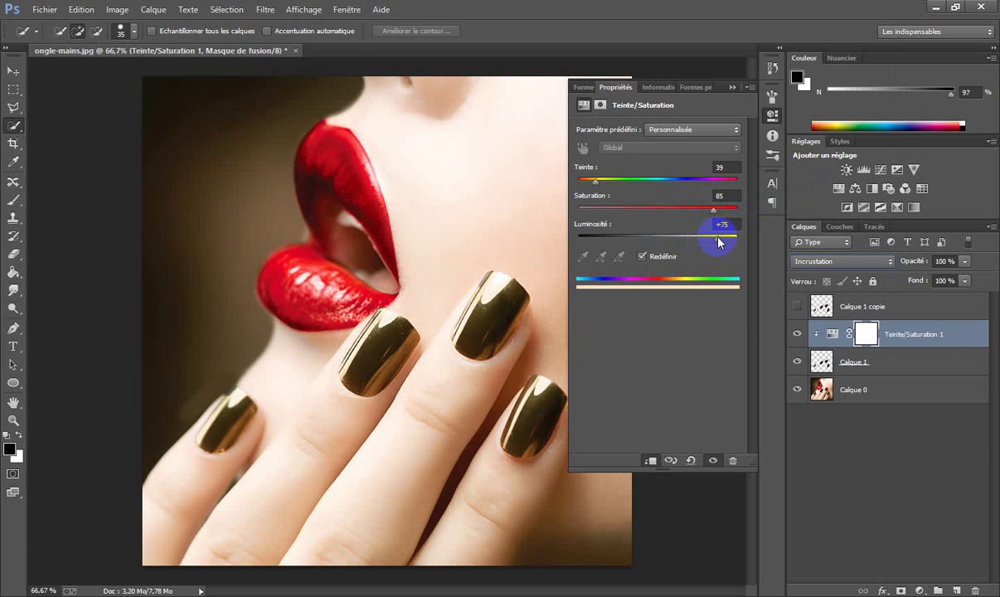
pyautogui.rightClick(936, 337)
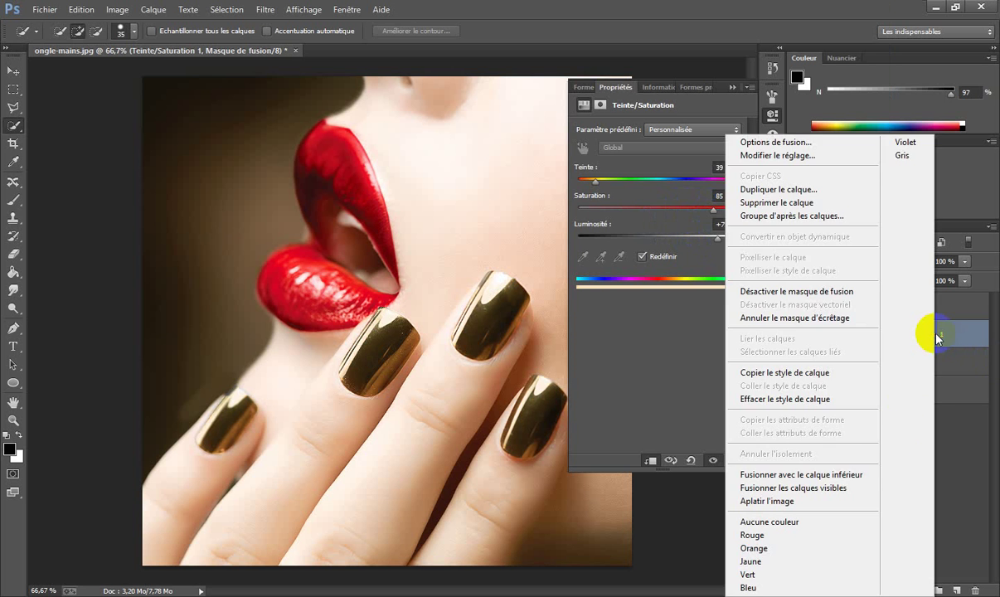
pyautogui.click(852, 475)
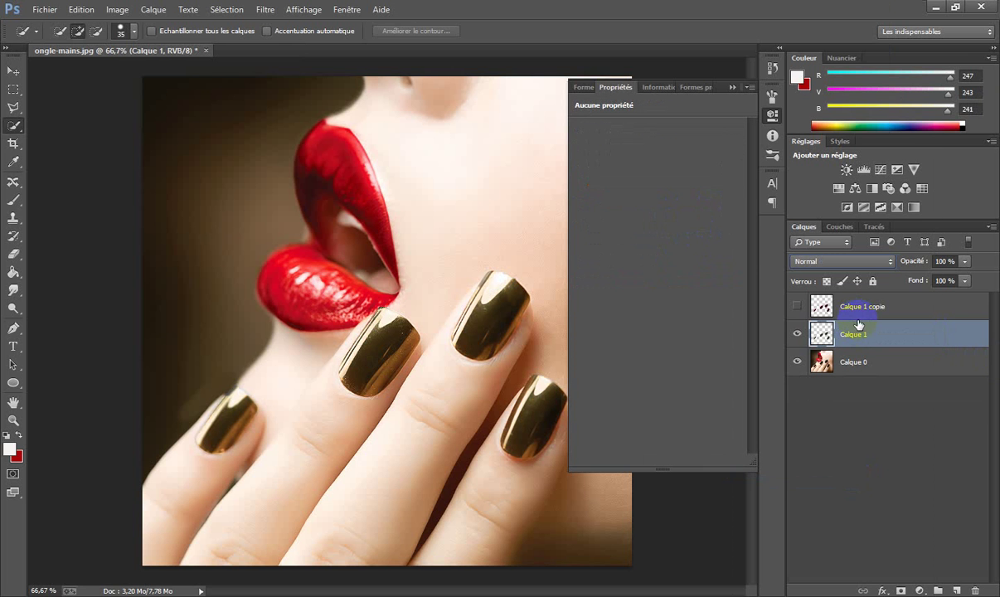
pyautogui.click(798, 308)
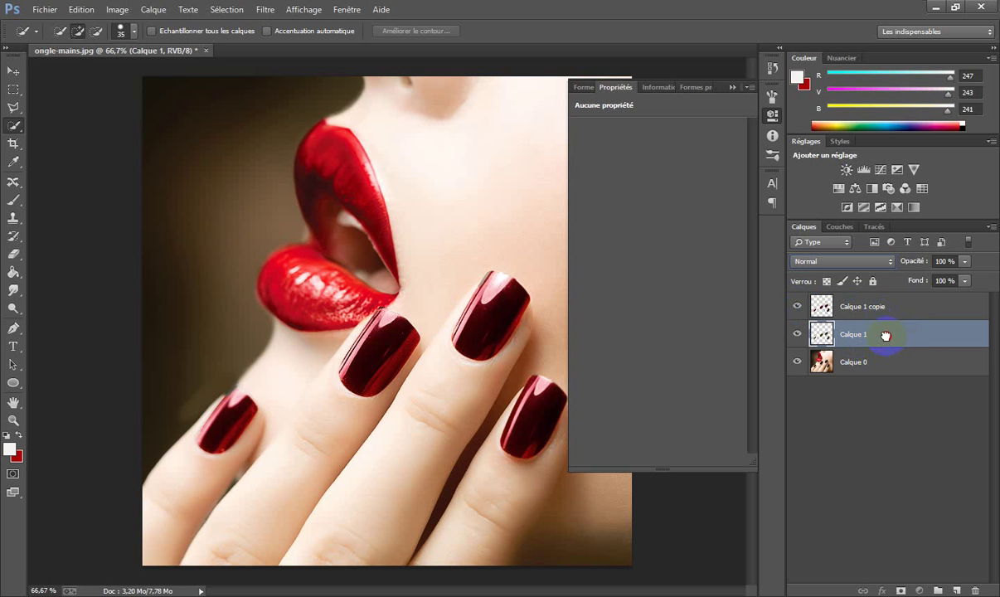
# - Move gold Calque 1 above Calque 1 copie and give it a layer mask
pyautogui.moveTo(887, 335); pyautogui.dragTo(875, 297)
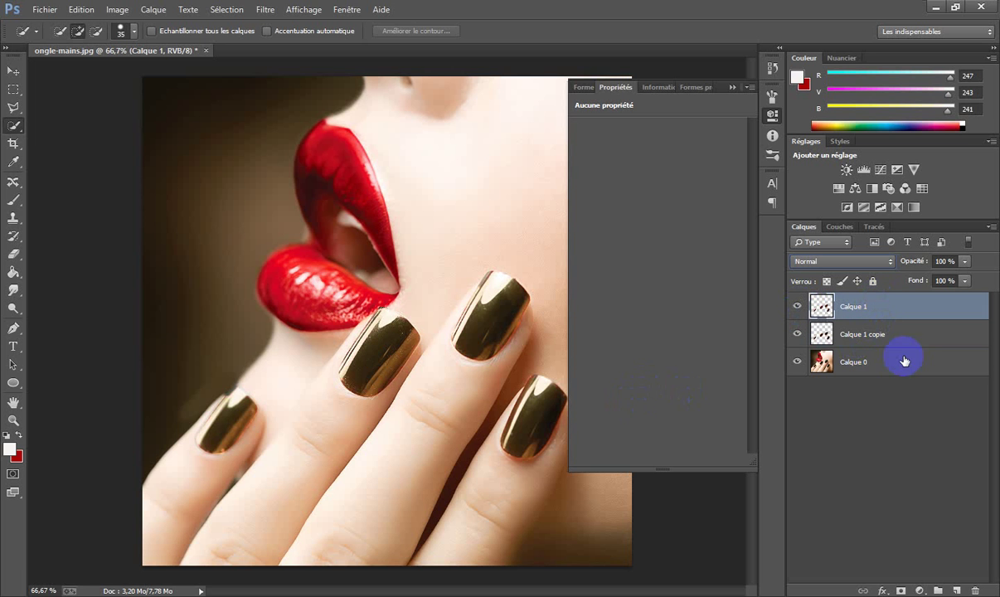
pyautogui.click(842, 308)
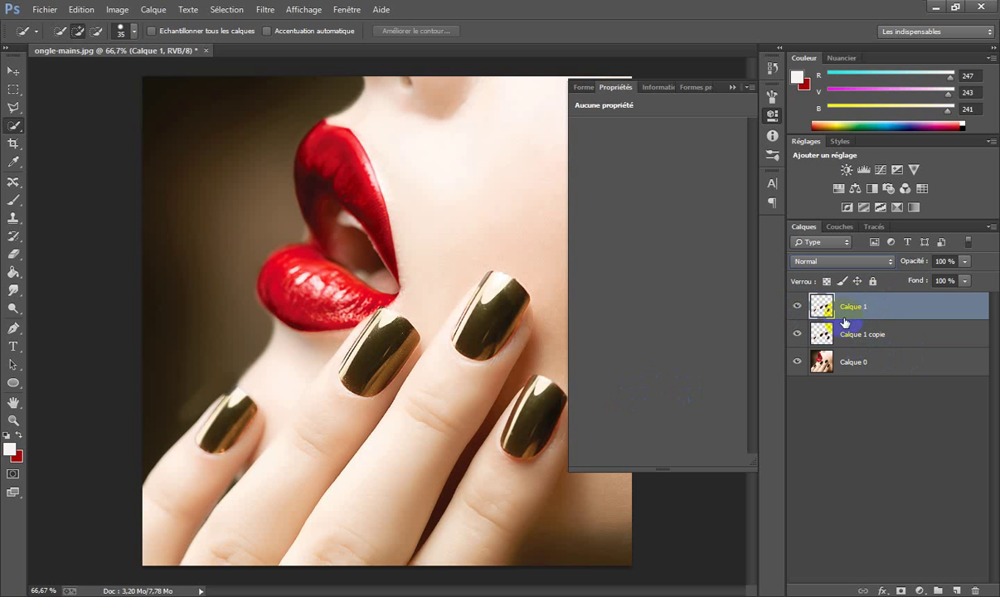
pyautogui.click(900, 589)
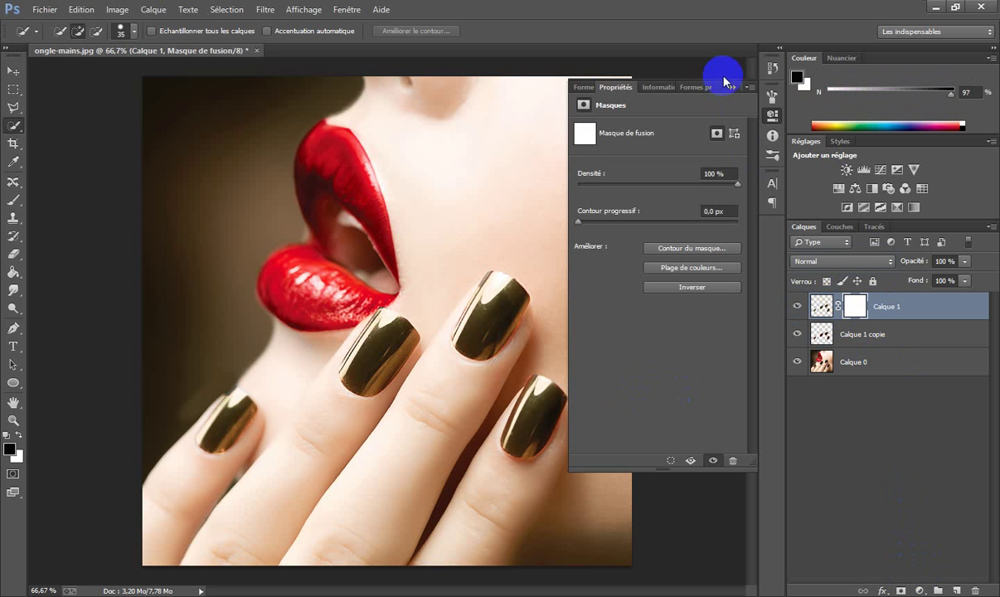
pyautogui.click(732, 87)
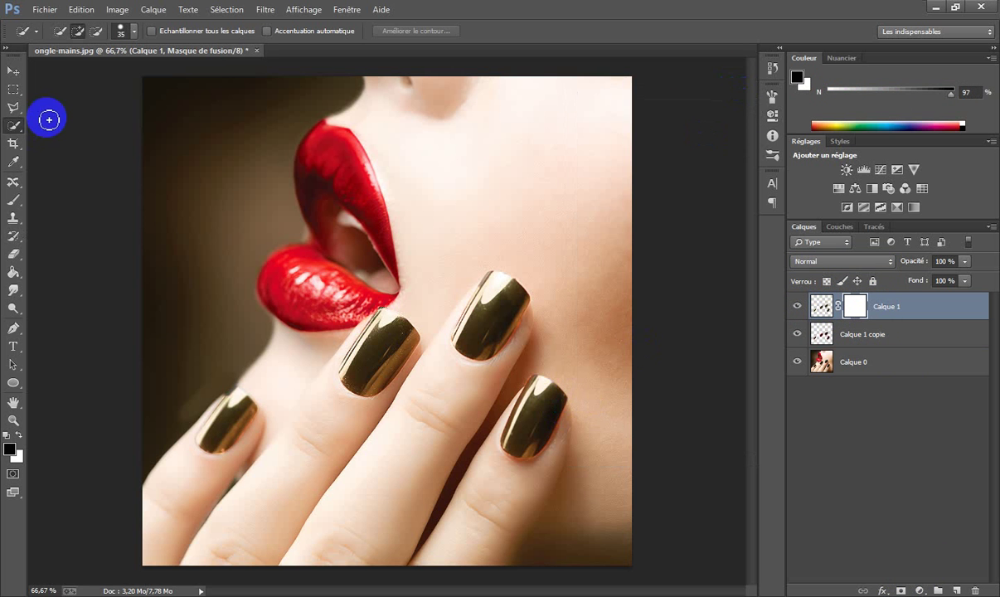
# - Select the Brush tool with the 14 px hard round preset
pyautogui.click(16, 201)
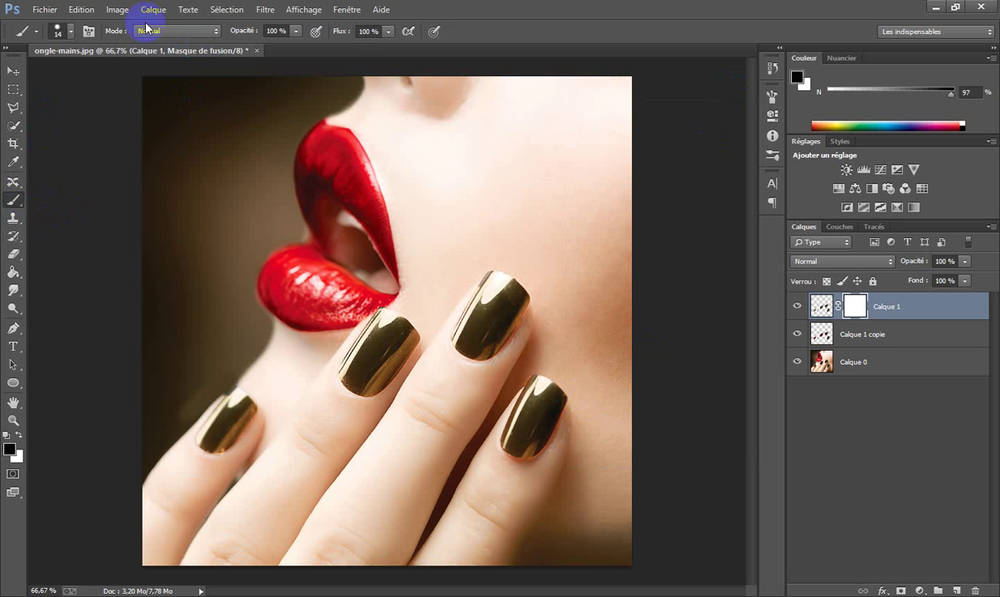
pyautogui.click(73, 35)
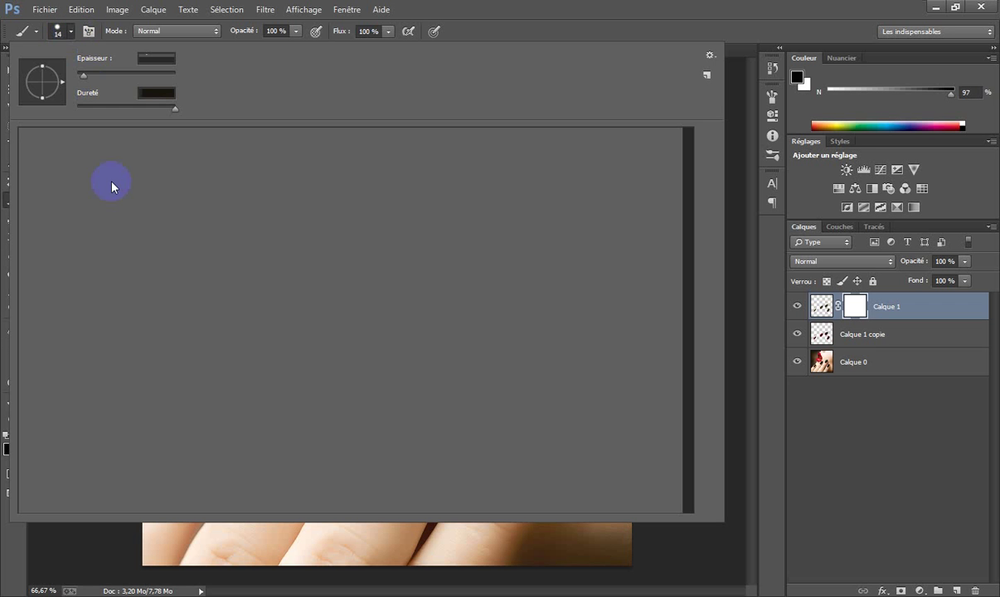
pyautogui.press('Escape')
pyautogui.click(72, 31)
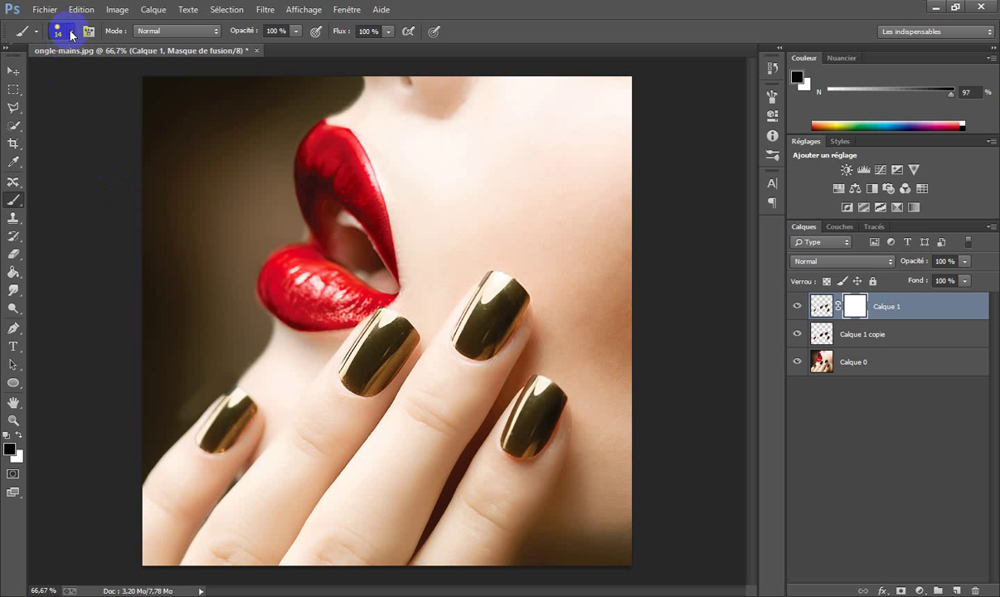
pyautogui.click(72, 33)
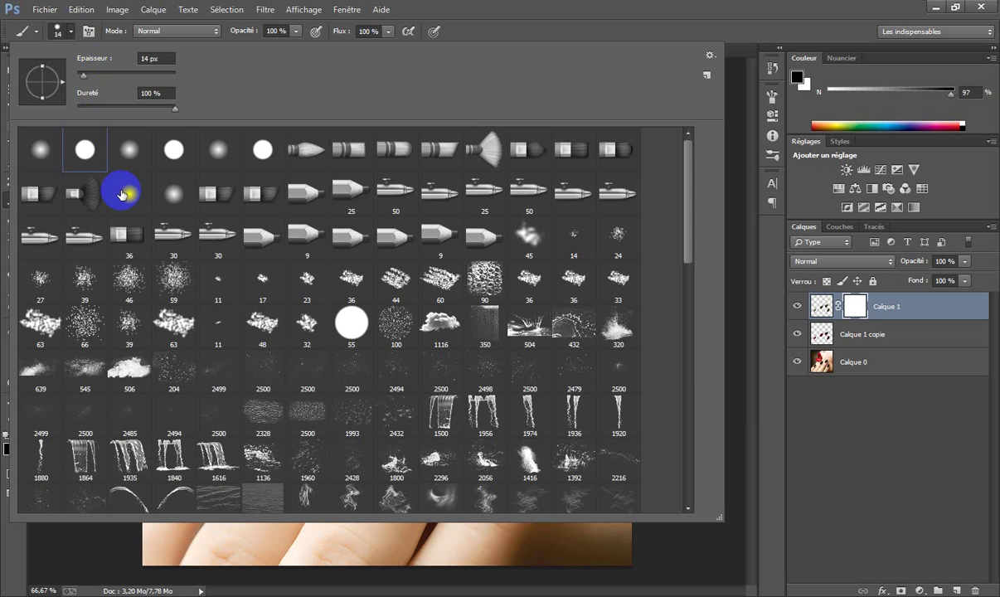
pyautogui.click(83, 151)
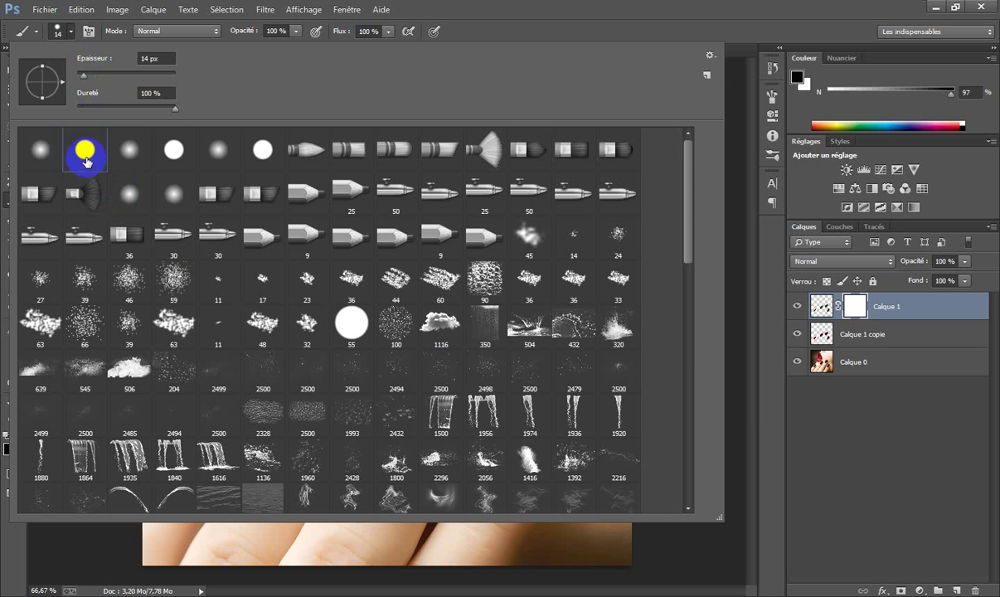
pyautogui.click(733, 408)
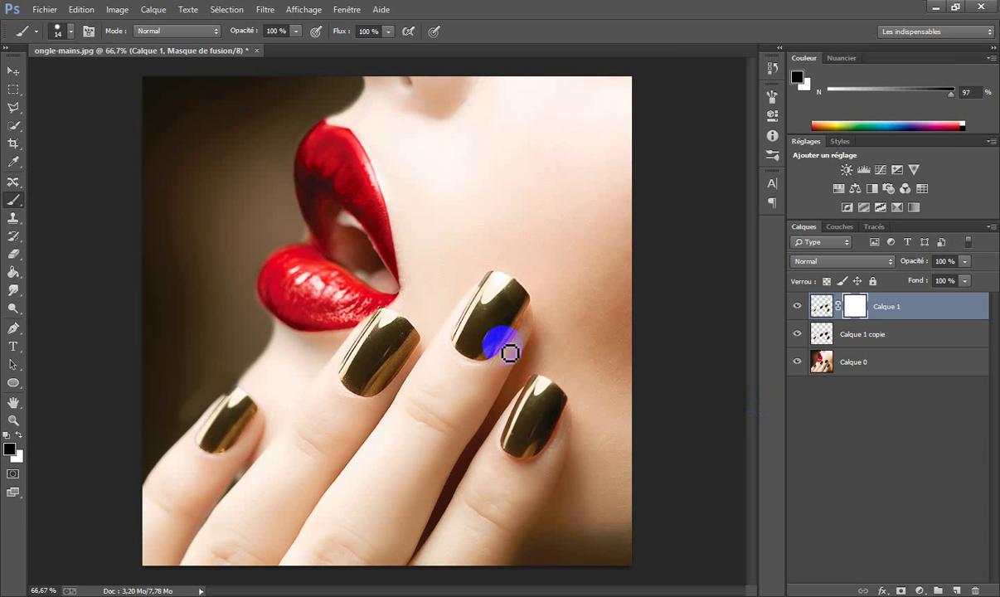
# - Paint thin red stripes on Calque 1's mask across the upper and lower-right nails
pyautogui.moveTo(495, 328); pyautogui.dragTo(489, 288)
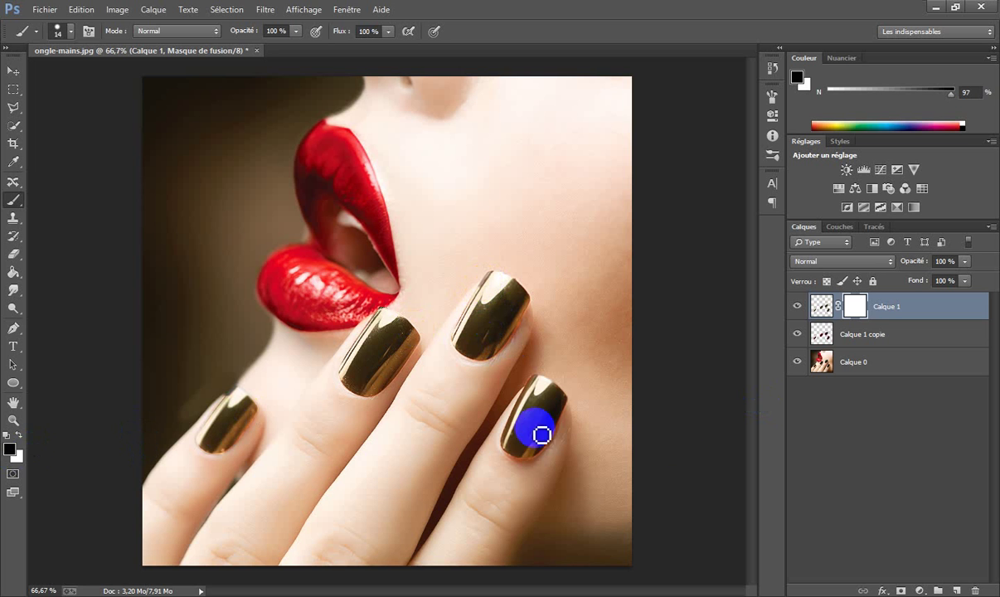
pyautogui.moveTo(484, 284)
pyautogui.mouseDown()
pyautogui.moveTo(557, 316)
pyautogui.moveTo(510, 293)
pyautogui.moveTo(534, 308)
pyautogui.mouseUp()
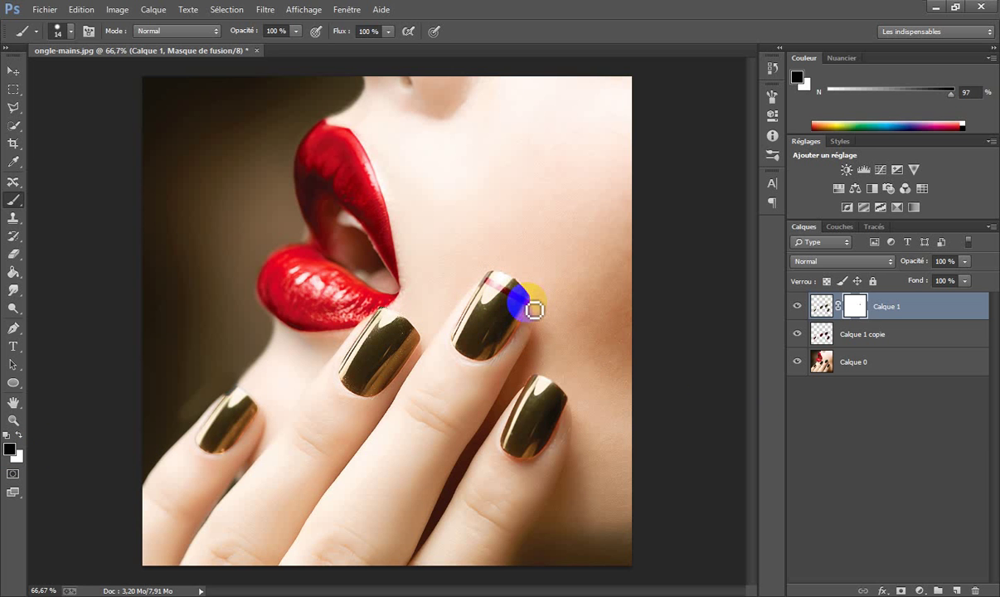
pyautogui.moveTo(534, 308); pyautogui.dragTo(597, 336)
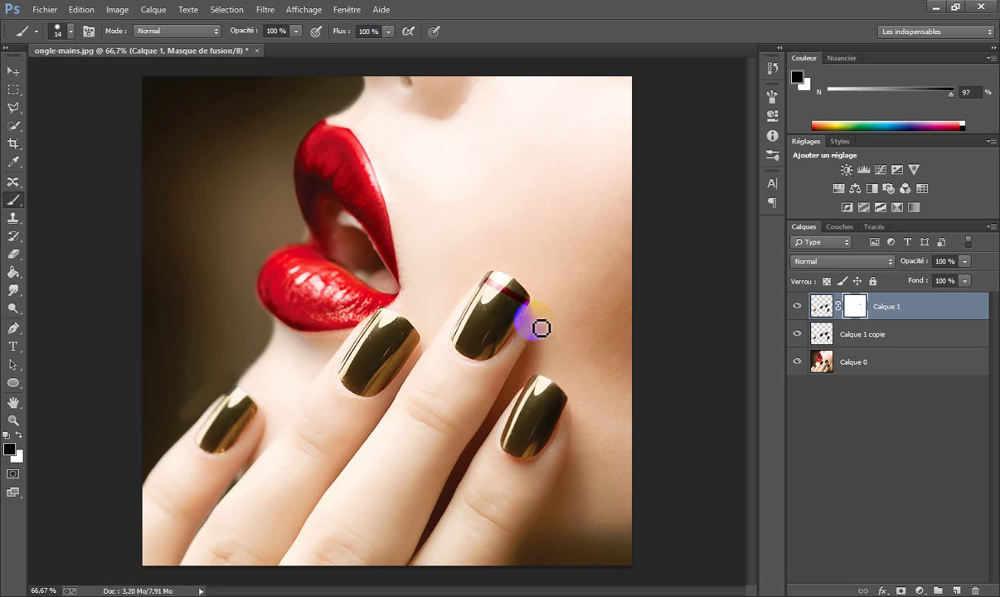
pyautogui.moveTo(509, 316); pyautogui.dragTo(492, 336)
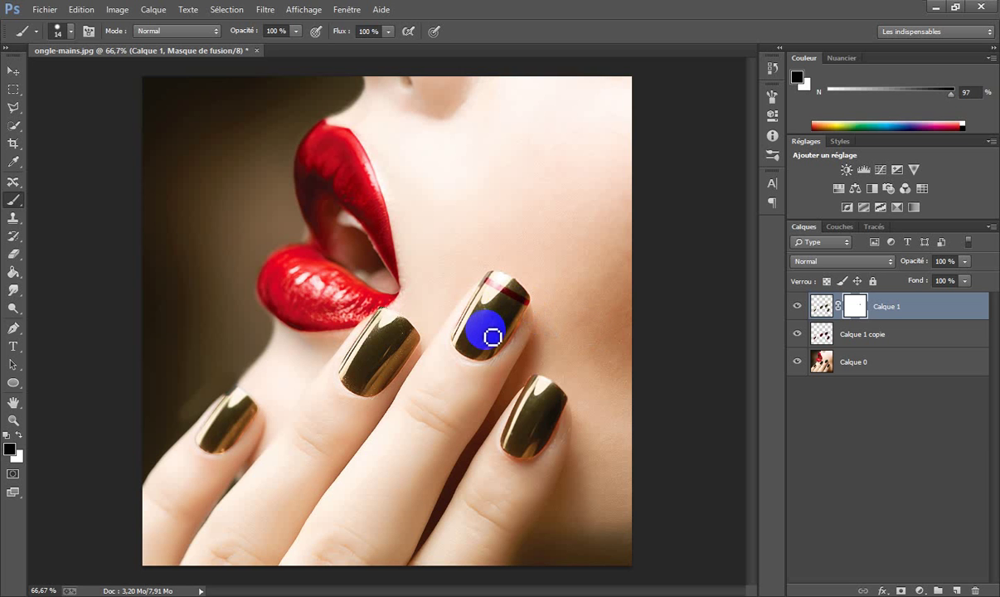
pyautogui.moveTo(535, 395); pyautogui.dragTo(532, 393)
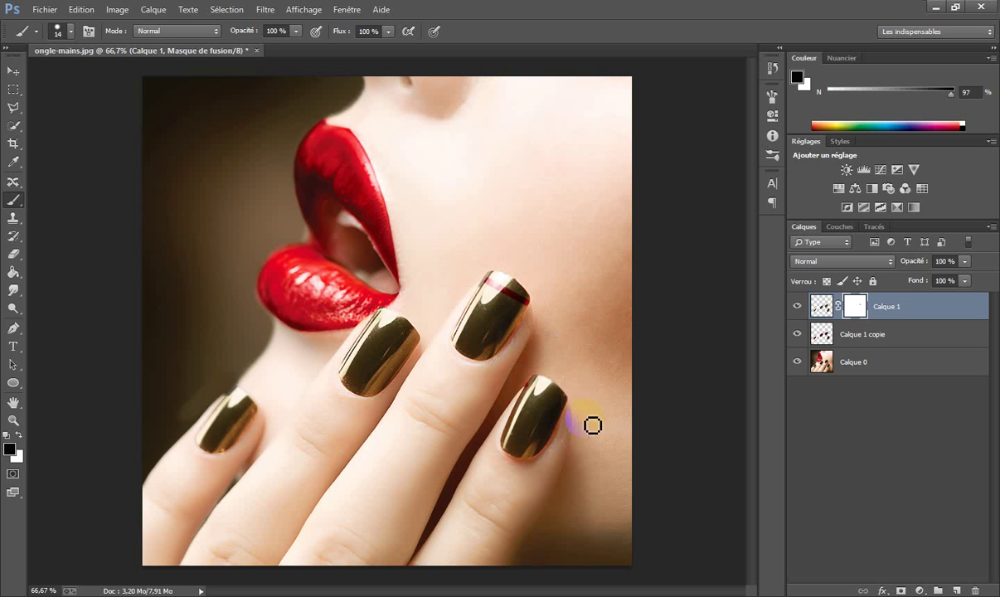
pyautogui.click(554, 403)
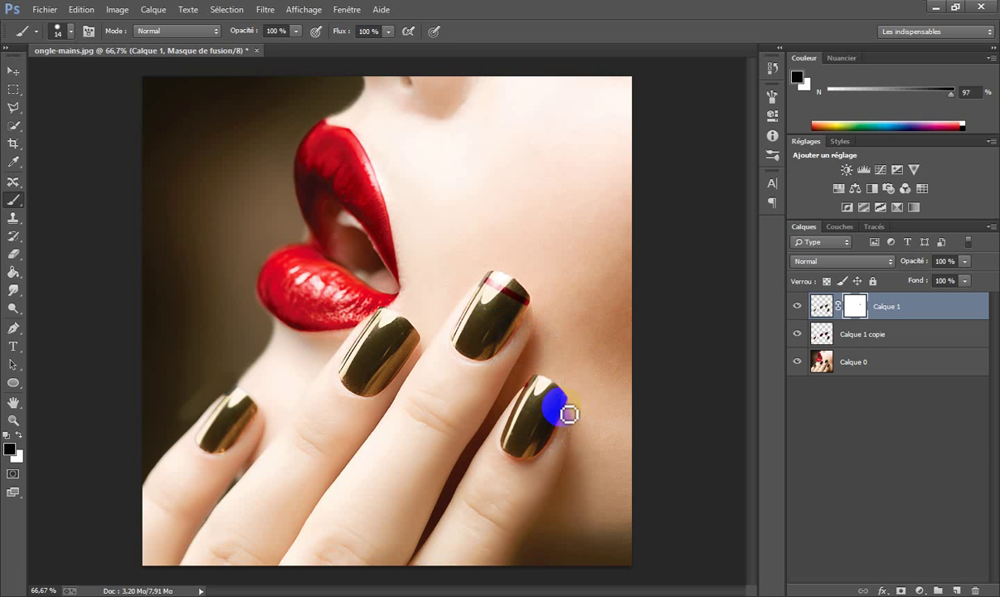
pyautogui.moveTo(569, 415); pyautogui.dragTo(569, 412)
# - Paint matching red stripes across the nail nearest the lips and the lower-left nail
pyautogui.click(394, 350)
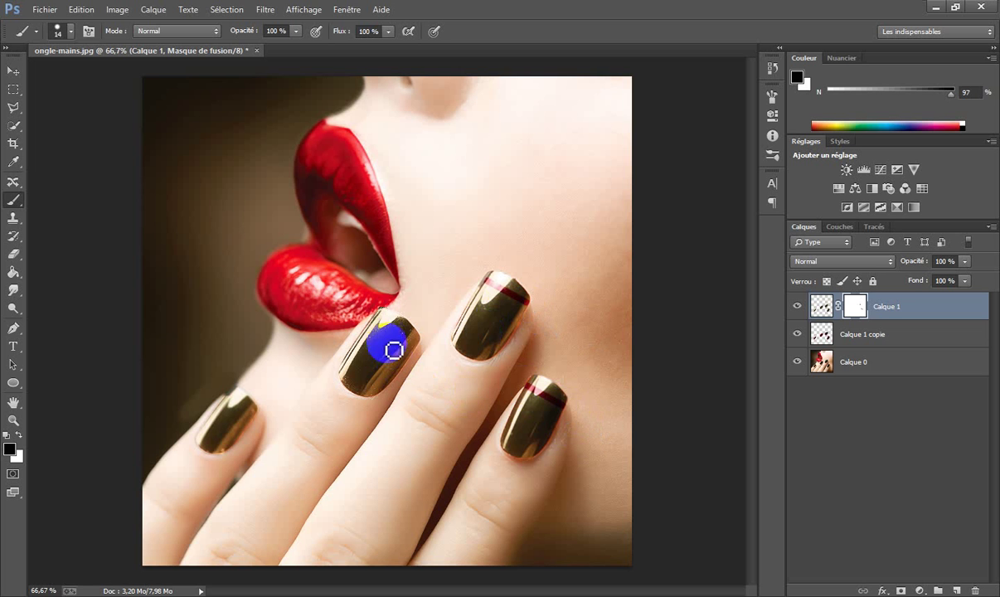
pyautogui.moveTo(394, 350)
pyautogui.mouseDown()
pyautogui.moveTo(379, 327)
pyautogui.moveTo(429, 341)
pyautogui.mouseUp()
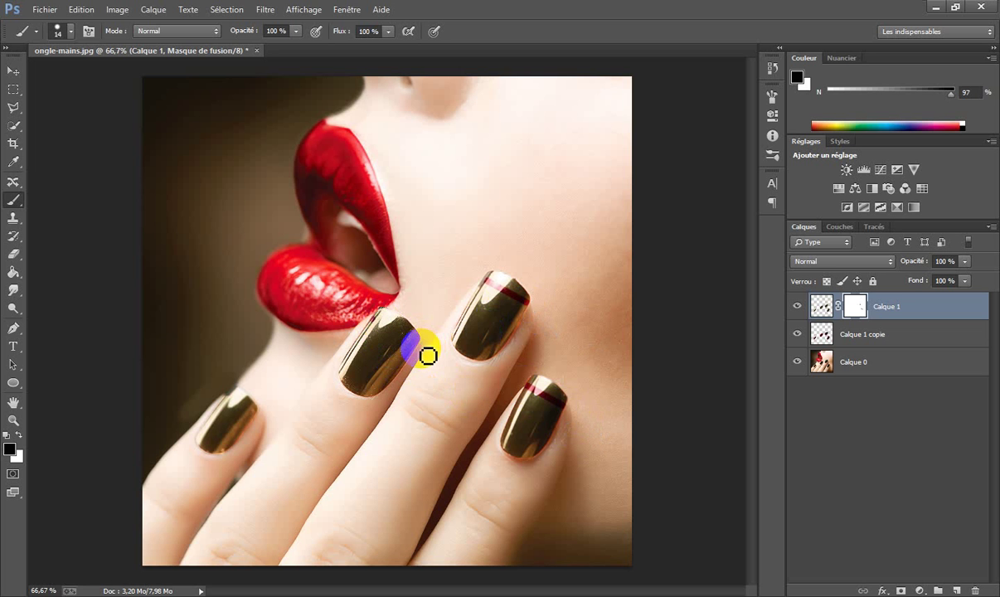
pyautogui.click(225, 400)
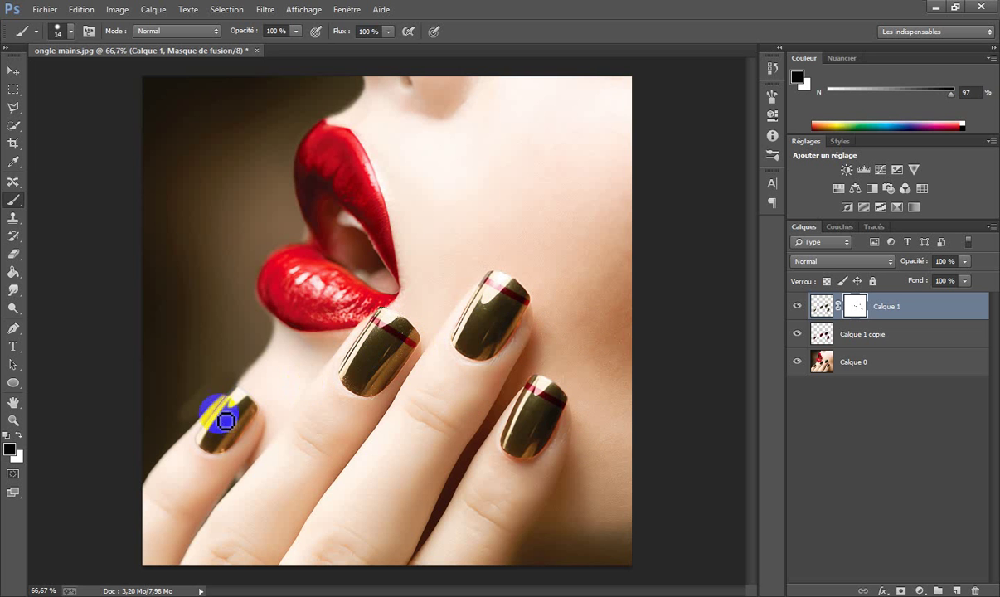
pyautogui.moveTo(233, 403); pyautogui.dragTo(260, 424)
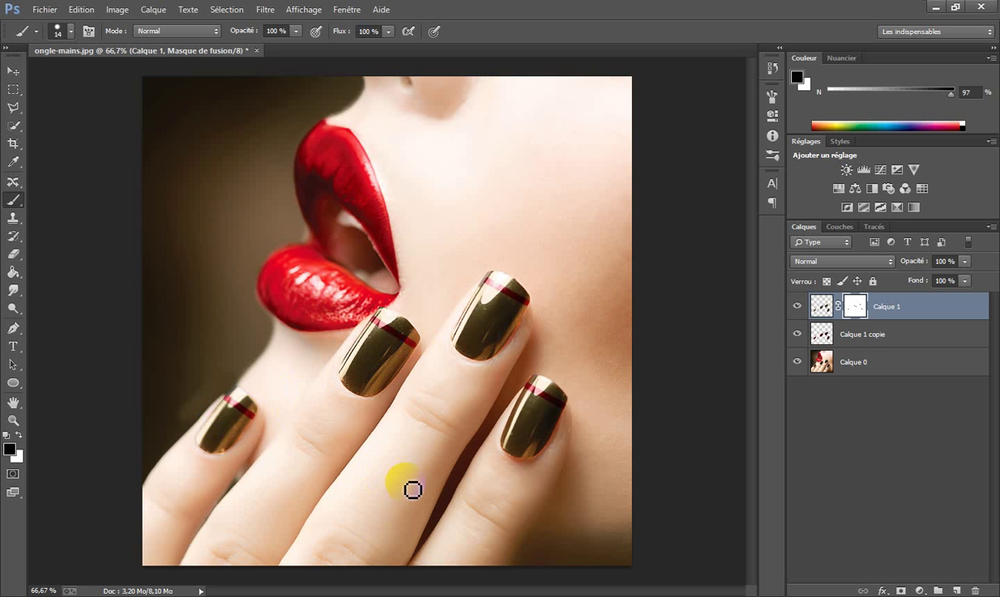
# - Enlarge the brush to 77 px and paint over each nail body on the mask, leaving gold tips
pyautogui.keyDown('alt'); pyautogui.rightClick(270, 344); pyautogui.keyUp('alt')
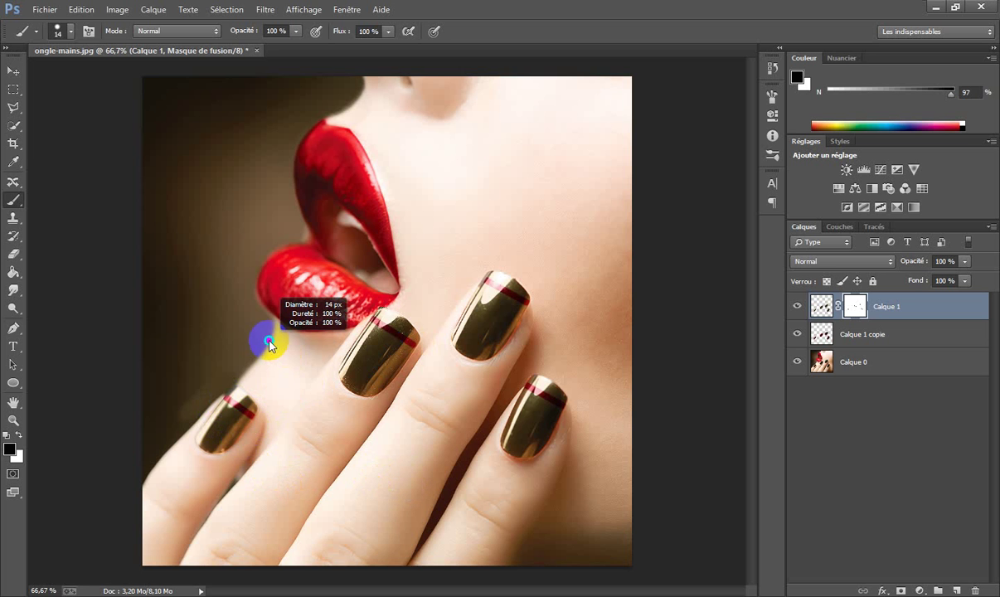
pyautogui.moveTo(221, 399)
pyautogui.mouseDown()
pyautogui.moveTo(213, 410)
pyautogui.moveTo(223, 440)
pyautogui.moveTo(213, 412)
pyautogui.mouseUp()
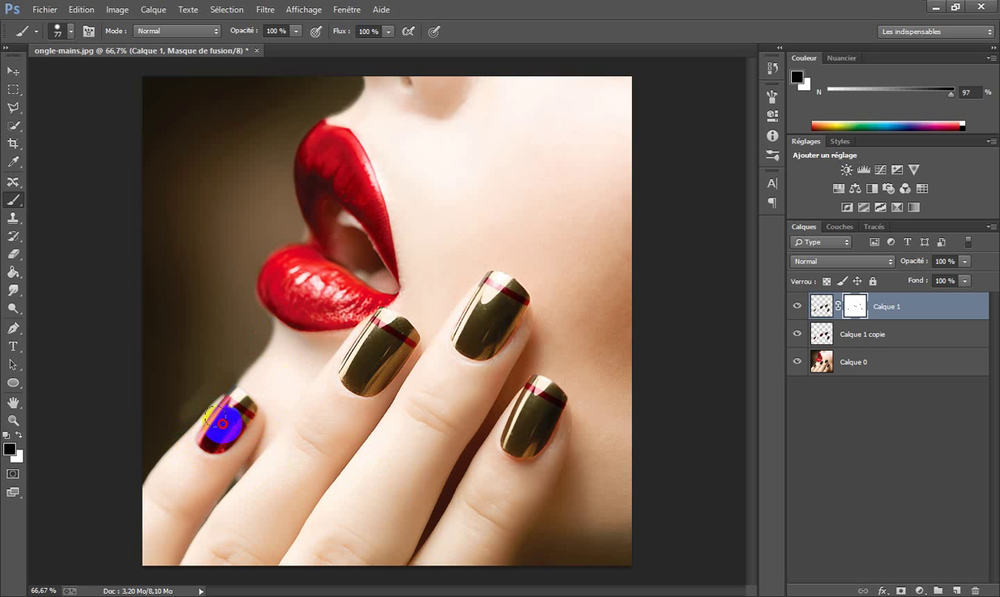
pyautogui.moveTo(217, 417); pyautogui.dragTo(235, 427)
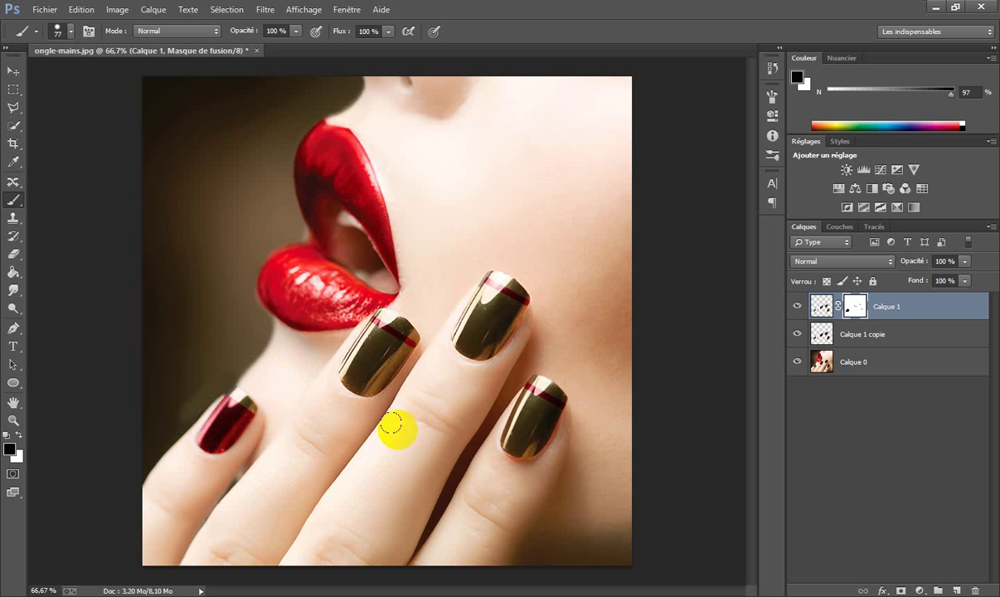
pyautogui.moveTo(356, 348)
pyautogui.mouseDown()
pyautogui.moveTo(358, 386)
pyautogui.moveTo(393, 369)
pyautogui.moveTo(392, 358)
pyautogui.mouseUp()
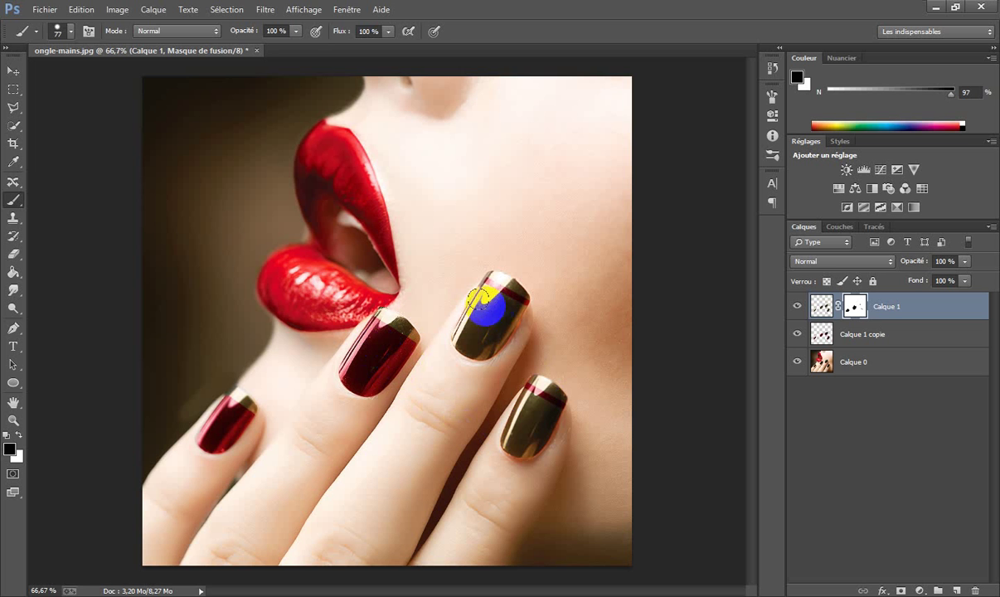
pyautogui.moveTo(469, 290)
pyautogui.mouseDown()
pyautogui.moveTo(455, 331)
pyautogui.moveTo(494, 335)
pyautogui.moveTo(502, 313)
pyautogui.moveTo(480, 312)
pyautogui.moveTo(511, 317)
pyautogui.moveTo(496, 329)
pyautogui.mouseUp()
pyautogui.moveTo(491, 372)
pyautogui.mouseDown()
pyautogui.moveTo(517, 413)
pyautogui.moveTo(509, 439)
pyautogui.moveTo(540, 436)
pyautogui.moveTo(530, 412)
pyautogui.moveTo(498, 386)
pyautogui.moveTo(529, 409)
pyautogui.mouseUp()
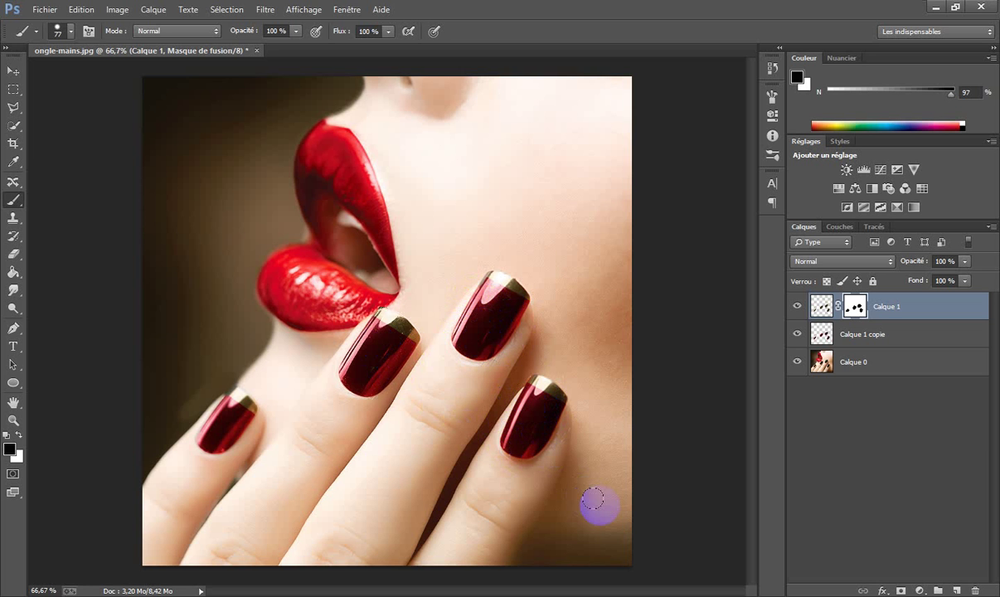
# - Shrink the brush from 77 to 56 px and switch to painting white
pyautogui.keyDown('ctrl'); pyautogui.rightClick(473, 206); pyautogui.keyUp('ctrl')
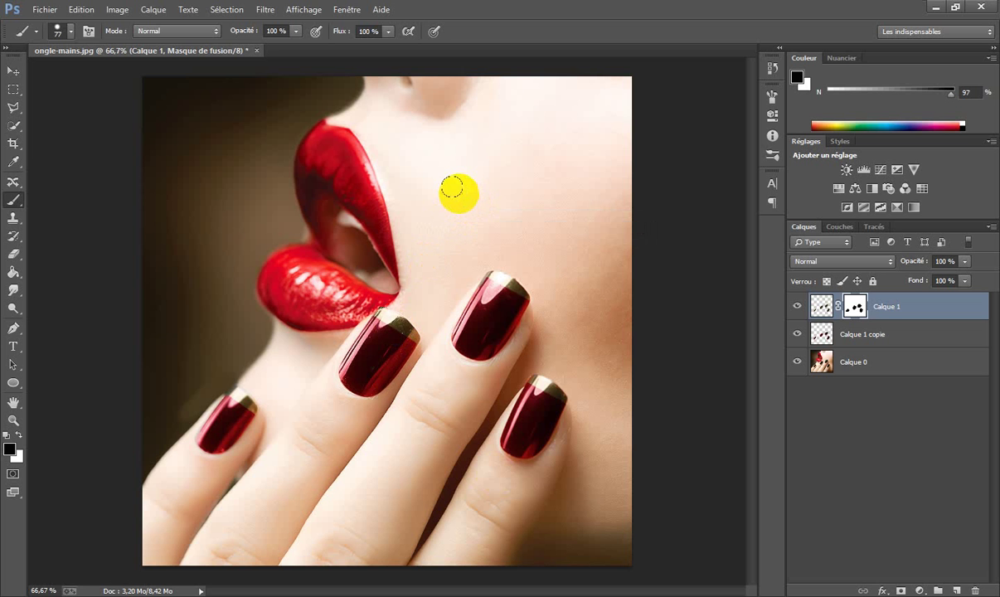
pyautogui.keyDown('alt'); pyautogui.rightClick(460, 196); pyautogui.keyUp('alt')
pyautogui.moveTo(460, 196); pyautogui.dragTo(446, 194)
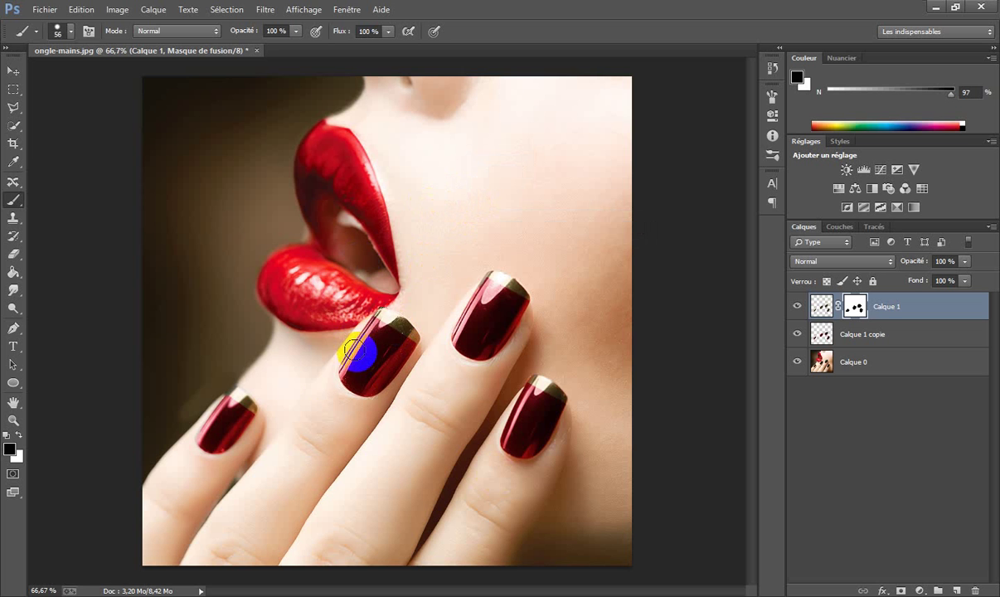
pyautogui.press('x')
# - Paint white on Calque 1's mask to restore gold tips on all four nails
pyautogui.moveTo(245, 402); pyautogui.dragTo(255, 408)
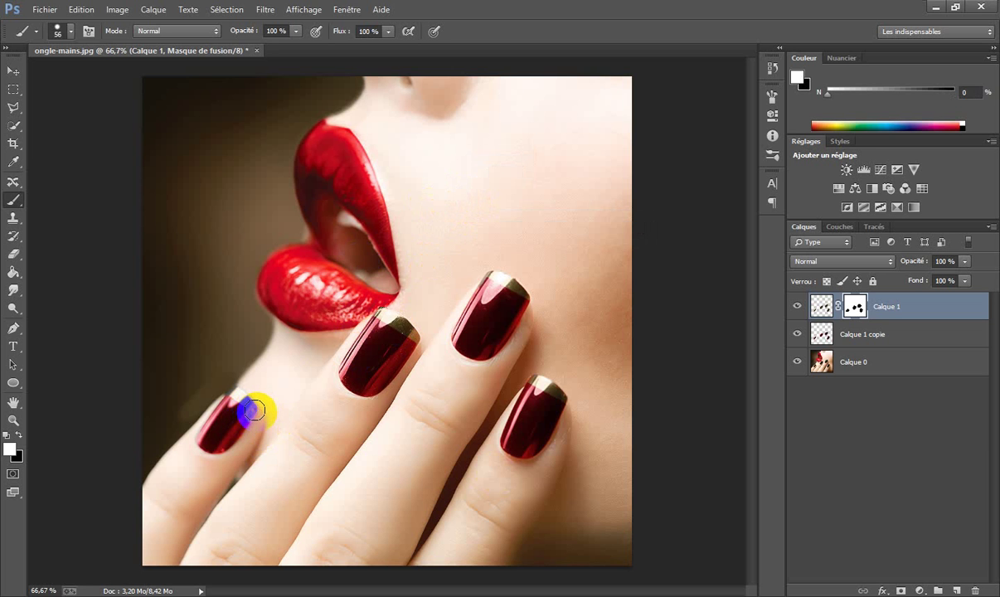
pyautogui.moveTo(254, 408); pyautogui.dragTo(225, 388)
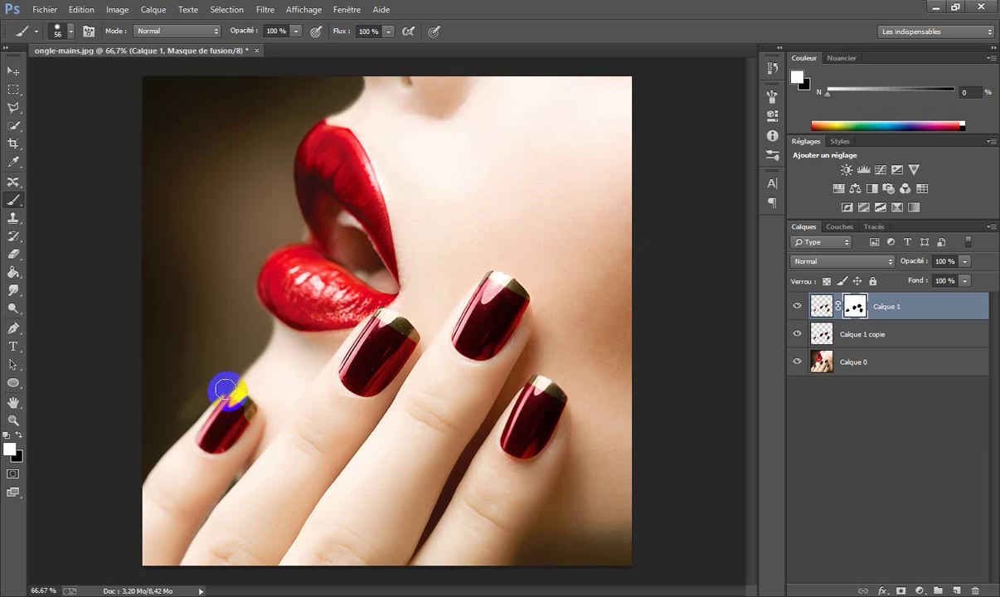
pyautogui.click(371, 314)
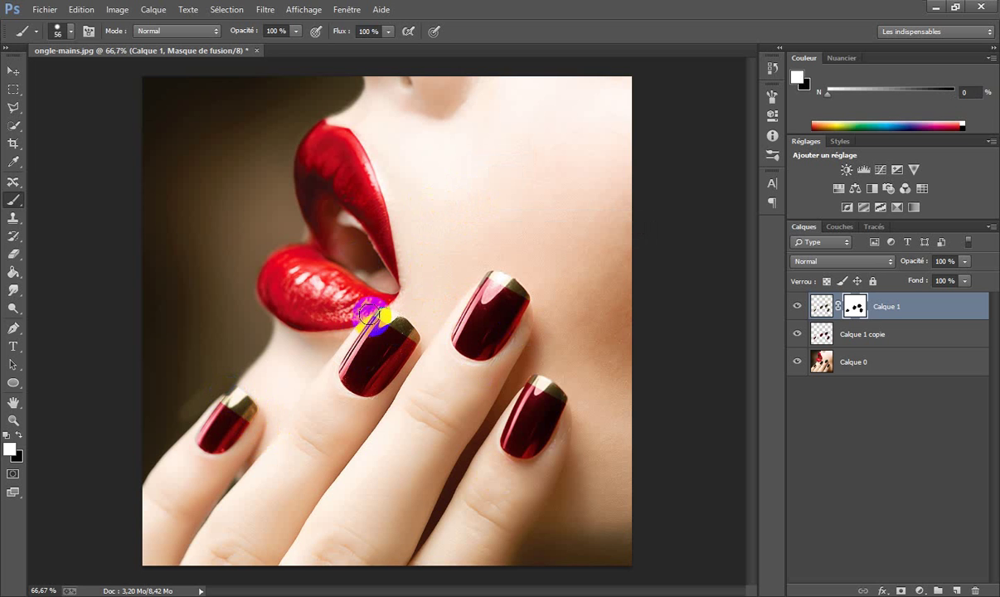
pyautogui.moveTo(371, 314); pyautogui.dragTo(421, 338)
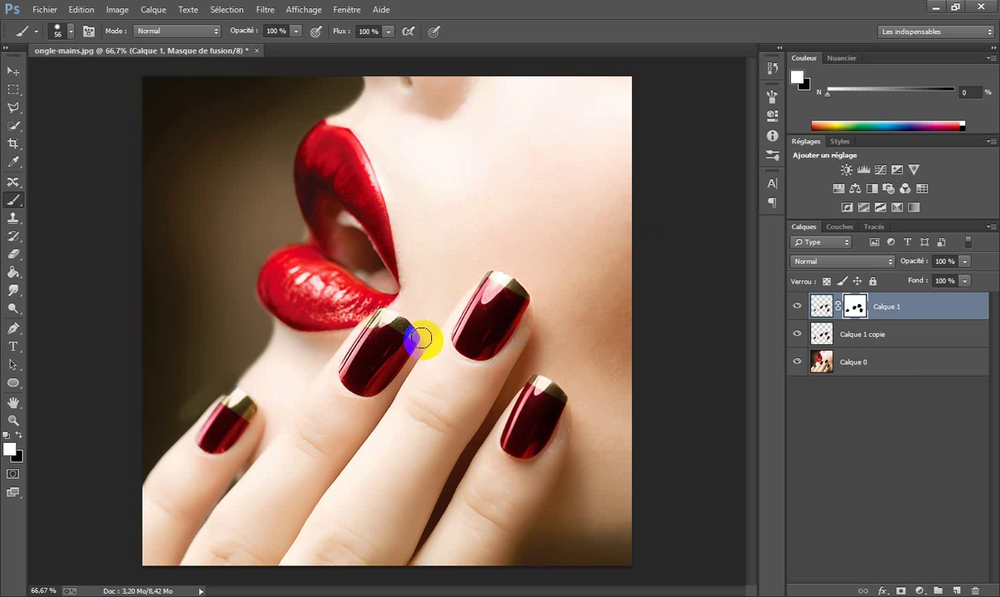
pyautogui.click(500, 280)
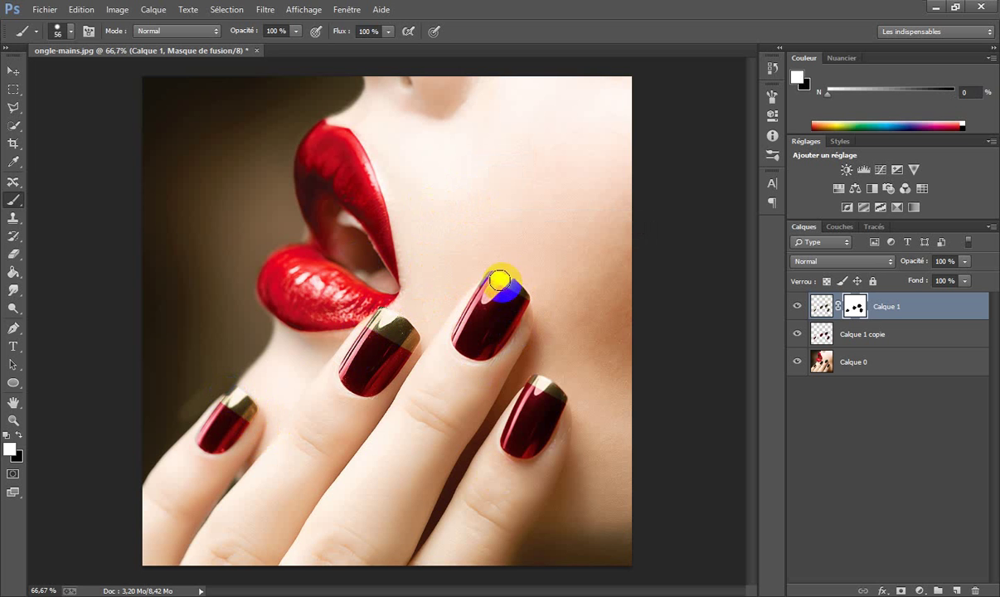
pyautogui.moveTo(500, 280)
pyautogui.mouseDown()
pyautogui.moveTo(485, 269)
pyautogui.moveTo(532, 296)
pyautogui.mouseUp()
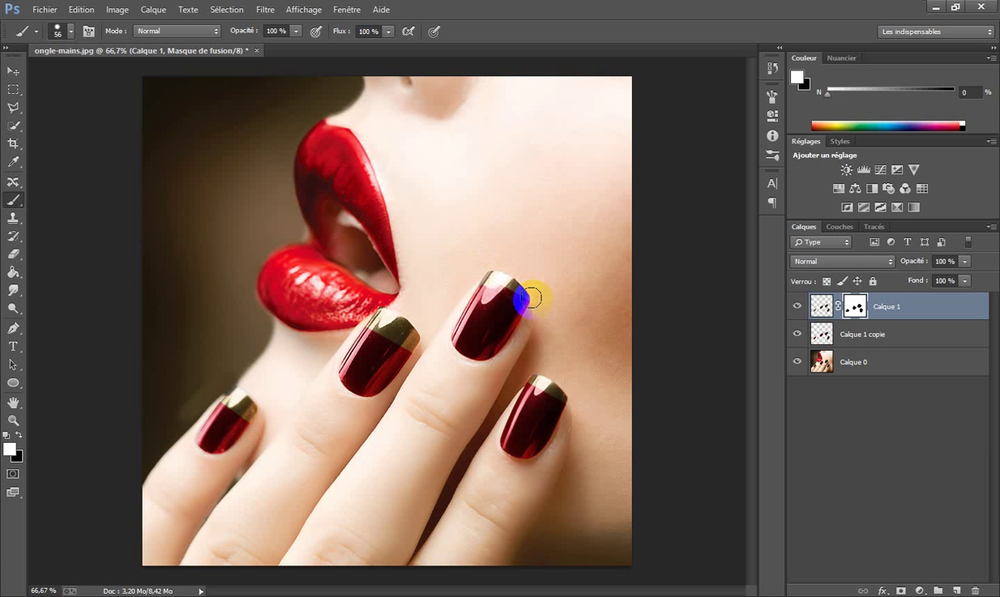
pyautogui.click(539, 384)
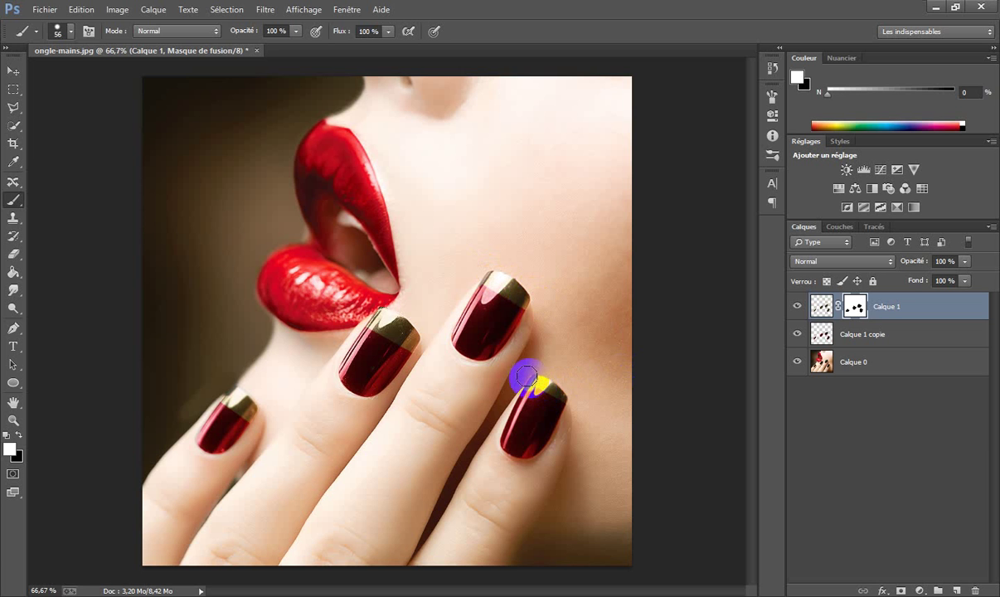
pyautogui.moveTo(526, 377)
pyautogui.mouseDown()
pyautogui.moveTo(567, 395)
pyautogui.moveTo(527, 374)
pyautogui.mouseUp()
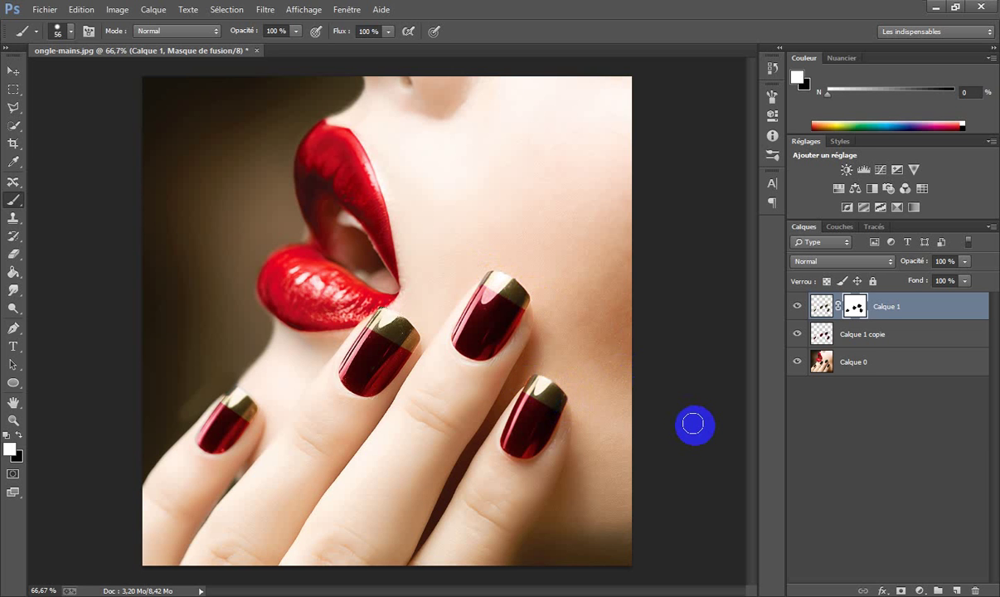
# - Add a layer mask to Calque 1 copie, hide Calque 1, and reset colours to black
pyautogui.click(875, 343)
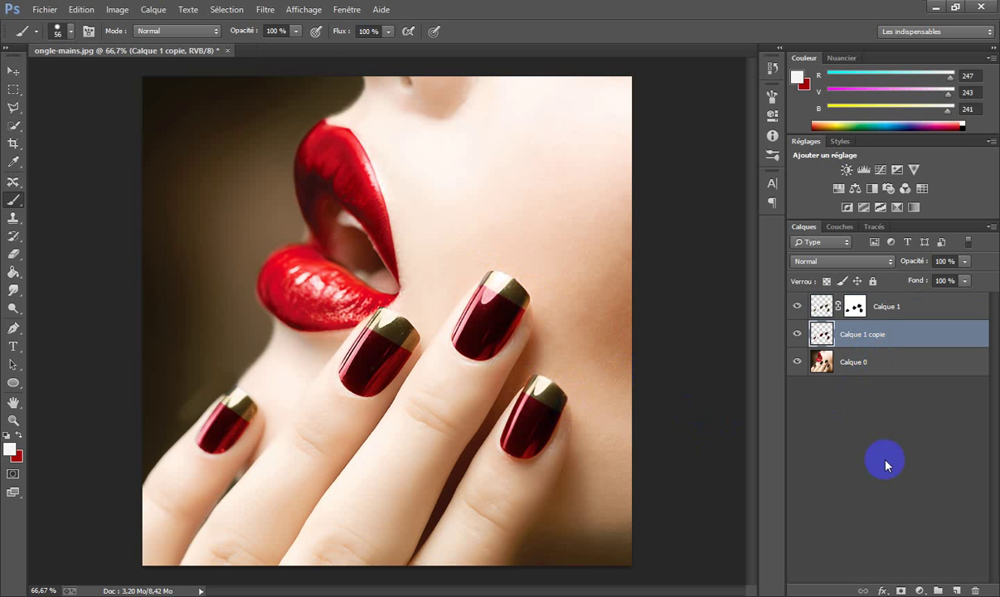
pyautogui.click(901, 590)
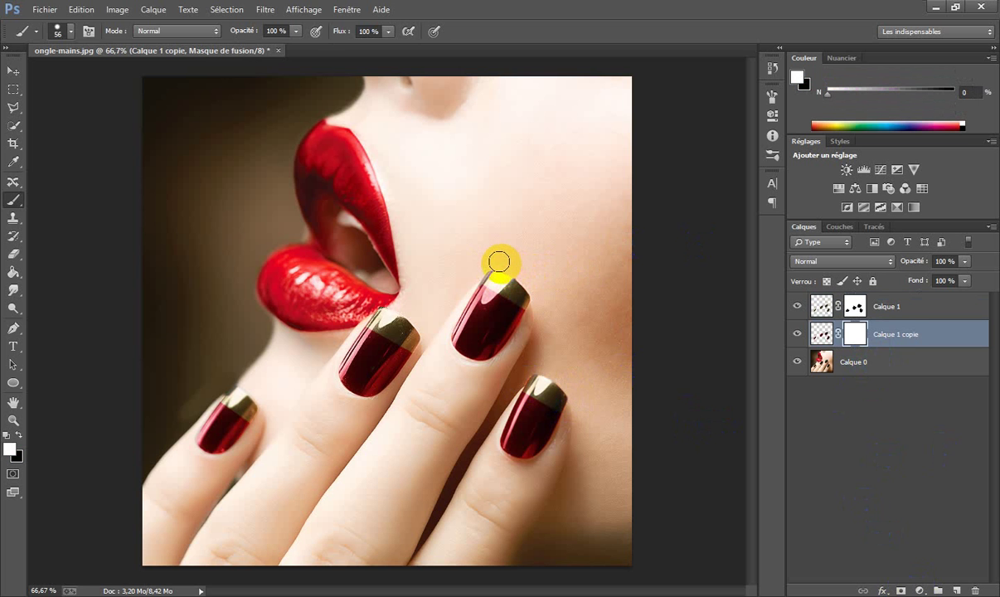
pyautogui.click(797, 308)
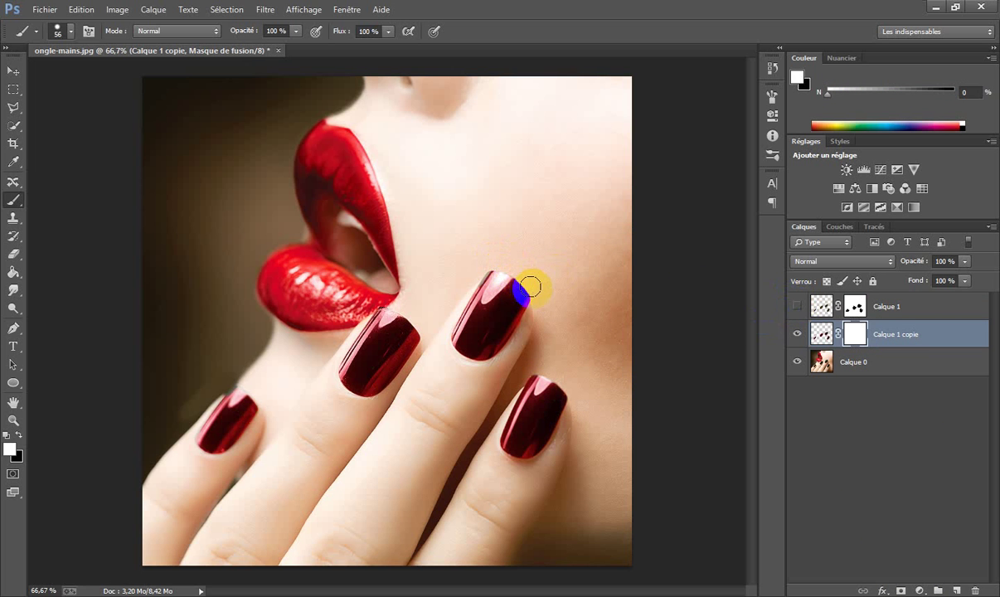
pyautogui.click(7, 436)
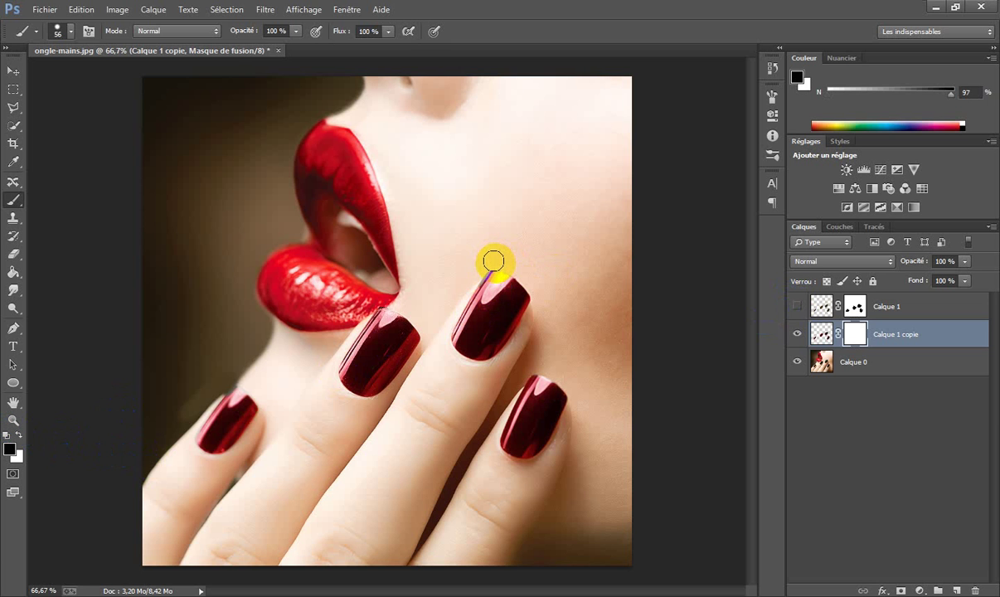
# - Paint black on Calque 1 copie's mask over the four nail tips to reveal dark edges
pyautogui.moveTo(493, 261); pyautogui.dragTo(537, 288)
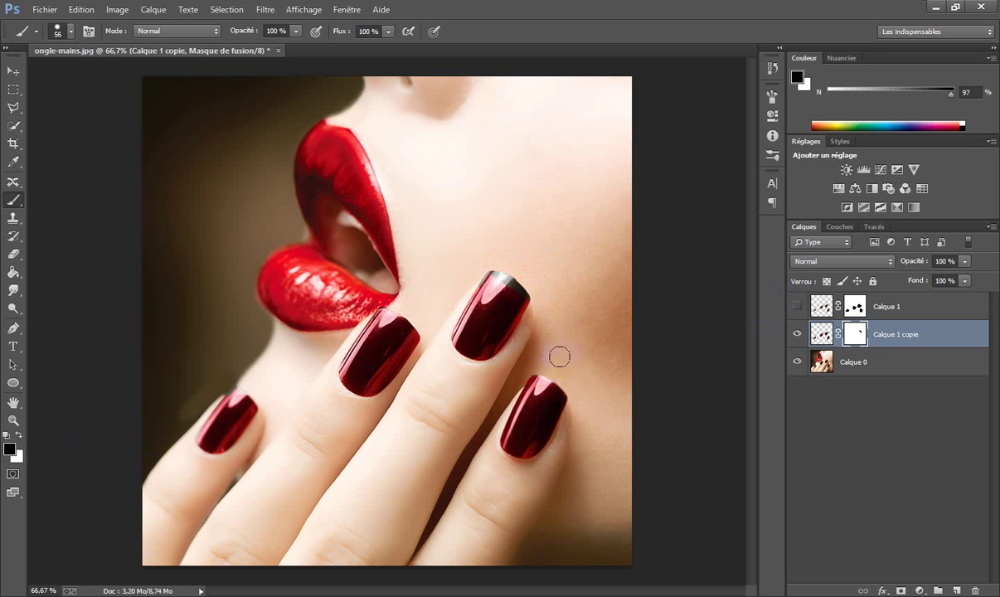
pyautogui.click(531, 363)
pyautogui.moveTo(531, 362); pyautogui.dragTo(567, 379)
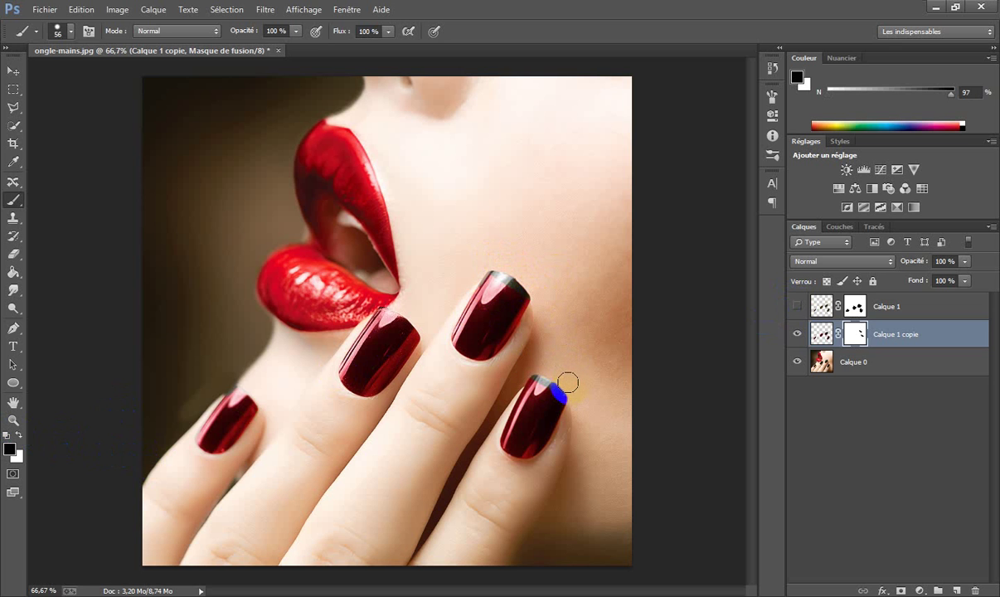
pyautogui.click(383, 301)
pyautogui.moveTo(381, 299); pyautogui.dragTo(423, 330)
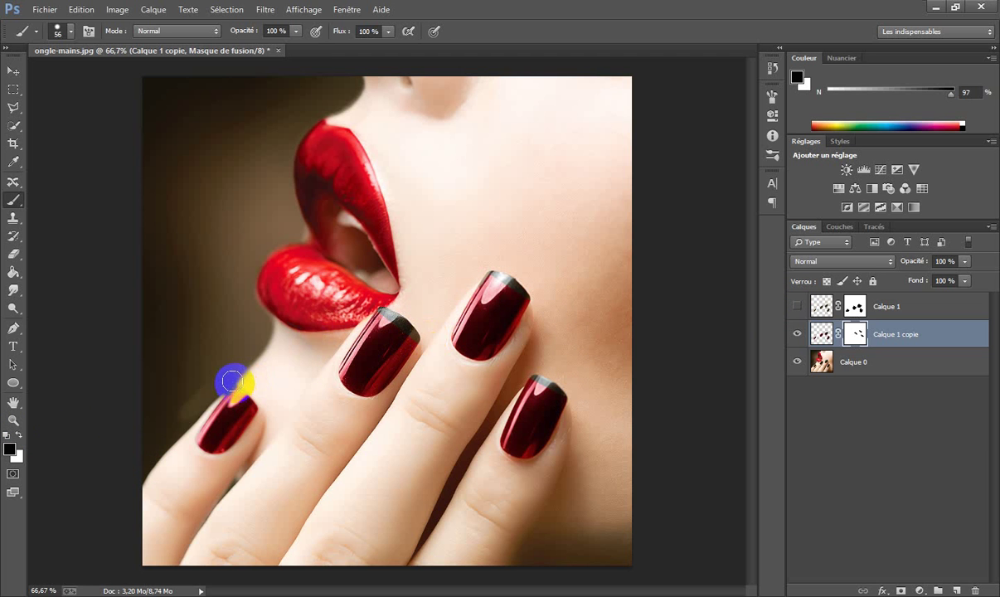
pyautogui.moveTo(231, 380)
pyautogui.mouseDown()
pyautogui.moveTo(262, 403)
pyautogui.moveTo(221, 402)
pyautogui.moveTo(238, 418)
pyautogui.moveTo(217, 404)
pyautogui.mouseUp()
pyautogui.press('x')
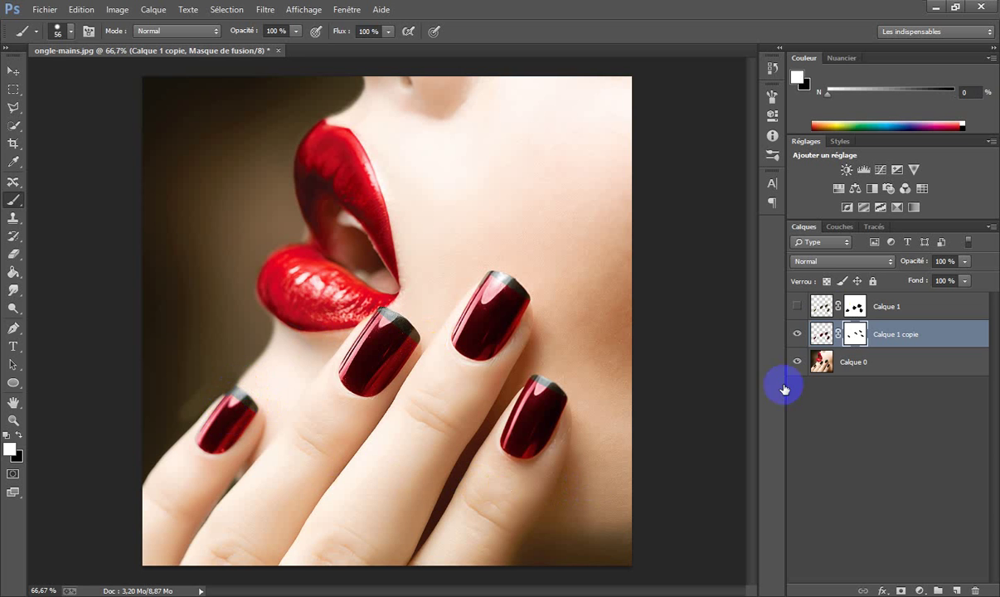
# - Show Calque 1 again and touch up its mask across the nails
pyautogui.click(817, 332)
pyautogui.click(796, 307)
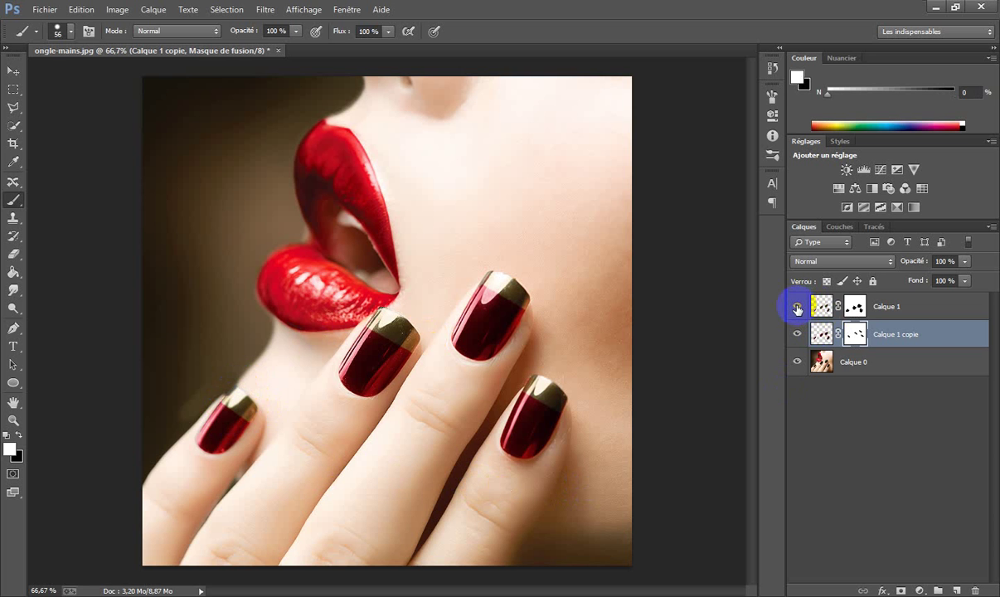
pyautogui.click(857, 335)
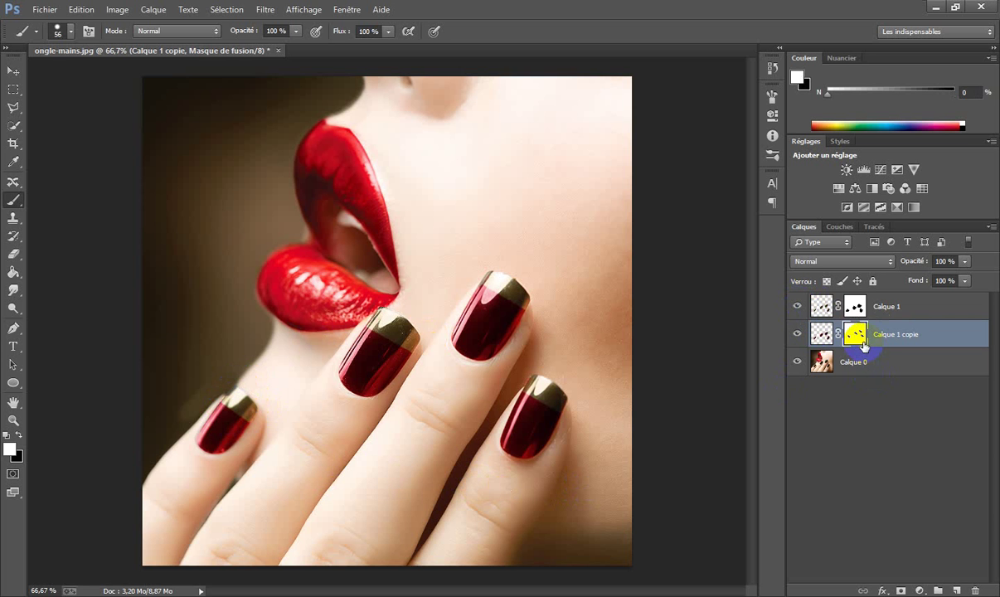
pyautogui.click(855, 305)
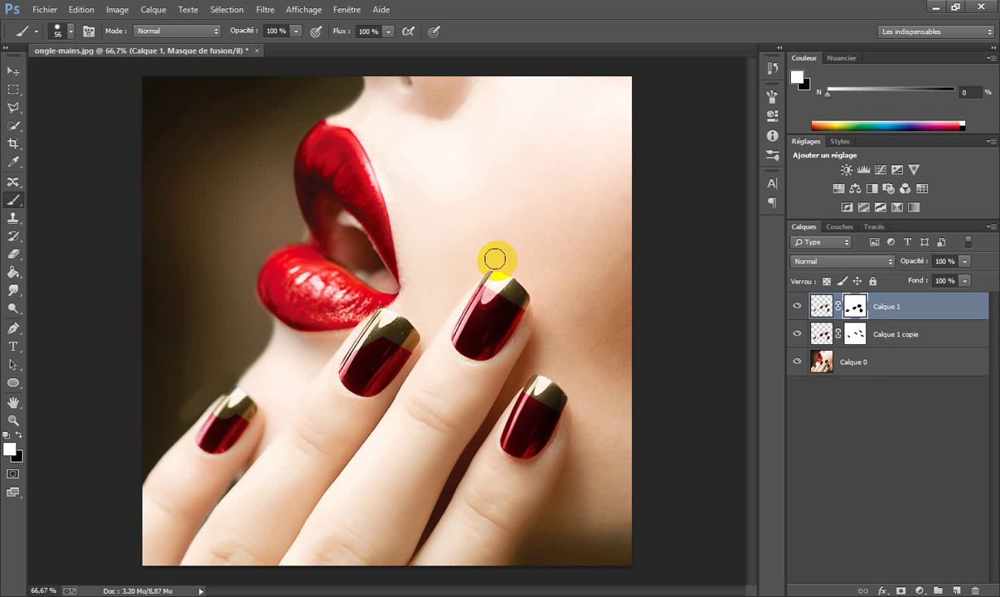
pyautogui.moveTo(390, 332); pyautogui.dragTo(232, 378)
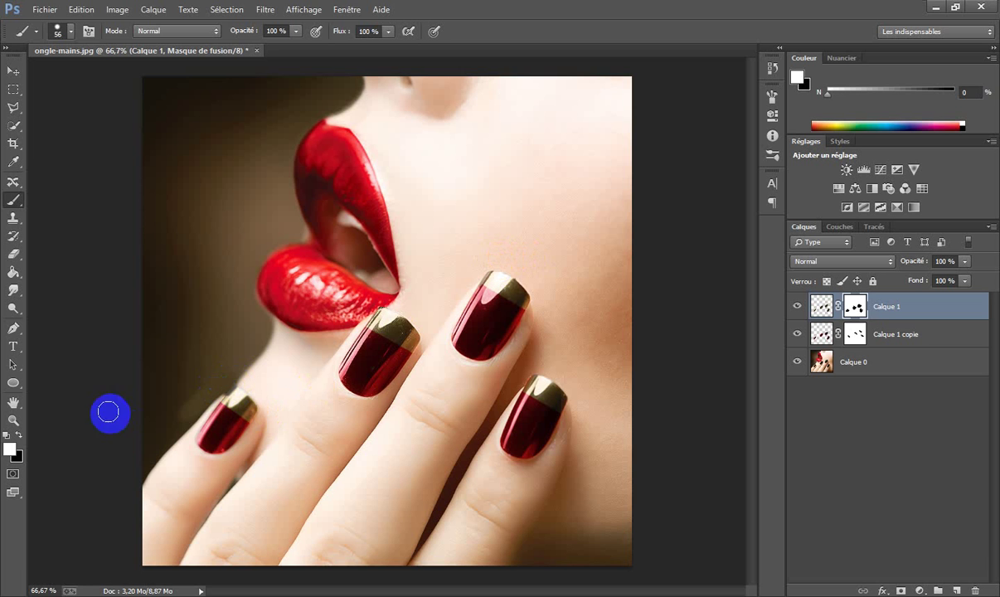
# - Paint black on Calque 1's mask around the left nail tip and the nail near the lips
pyautogui.click(20, 435)
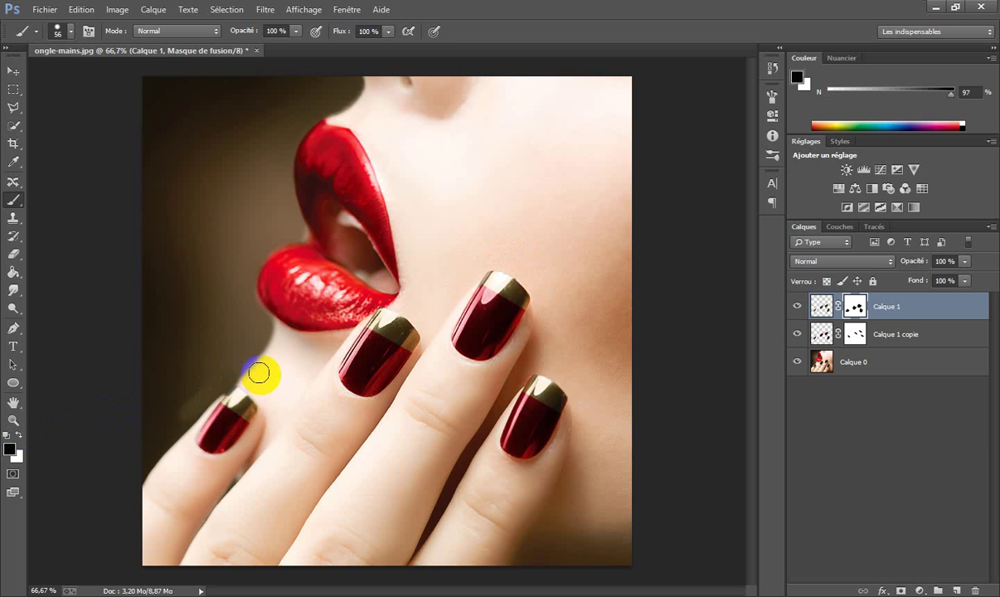
pyautogui.moveTo(234, 378); pyautogui.dragTo(261, 397)
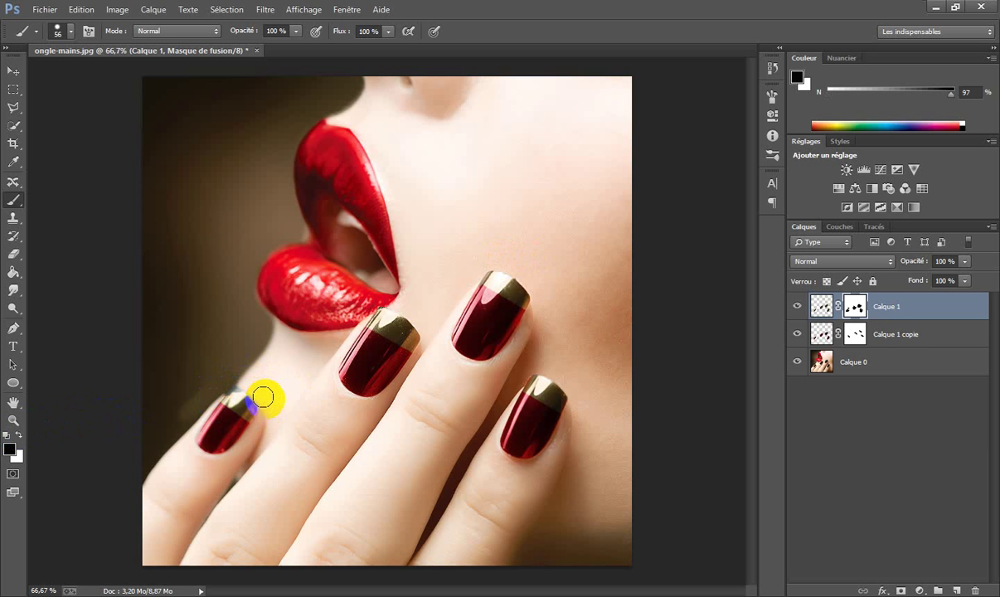
pyautogui.click(262, 402)
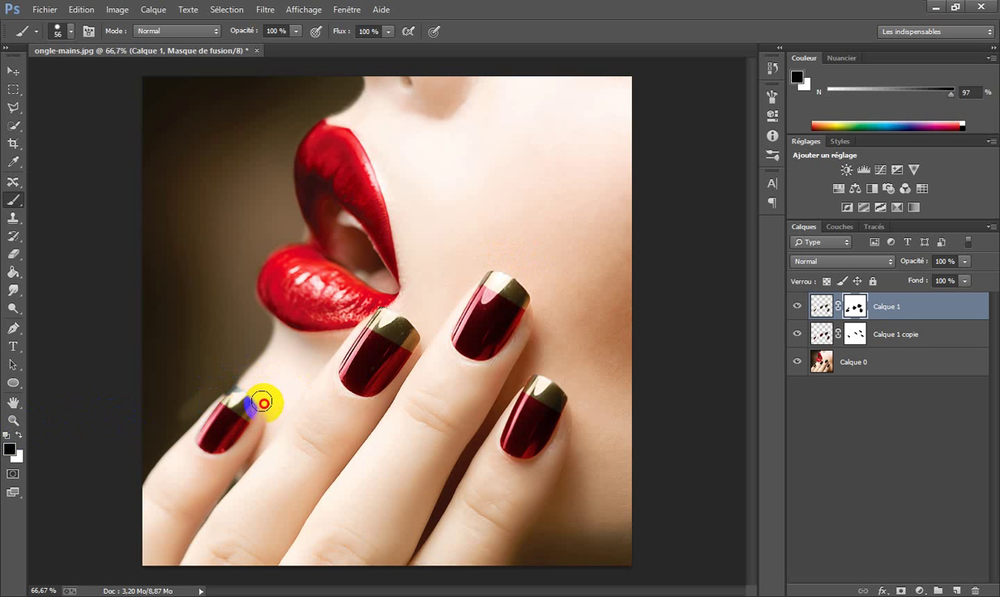
pyautogui.moveTo(261, 402); pyautogui.dragTo(234, 374)
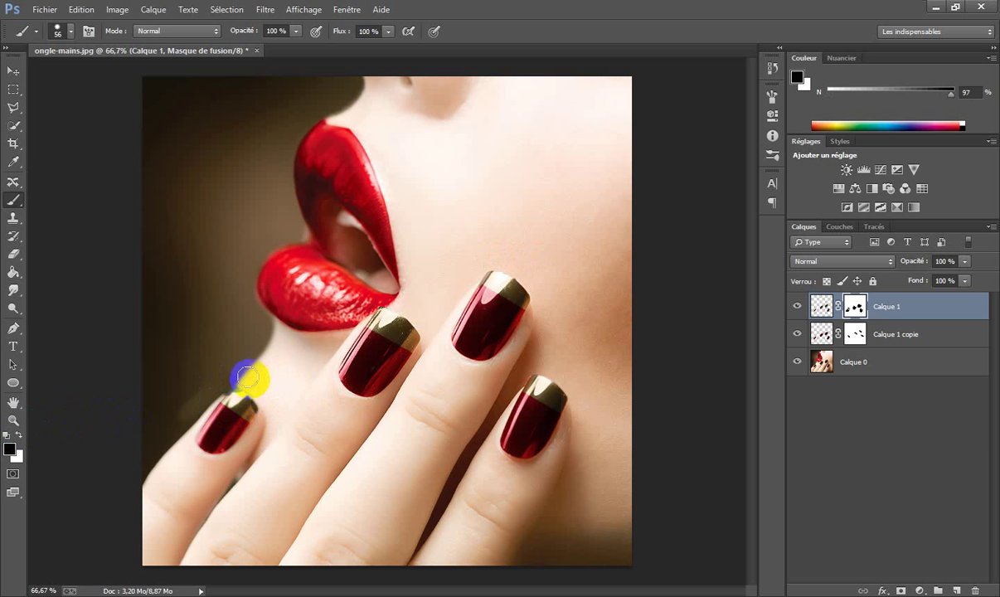
pyautogui.moveTo(387, 296)
pyautogui.mouseDown()
pyautogui.moveTo(376, 297)
pyautogui.moveTo(383, 293)
pyautogui.mouseUp()
pyautogui.moveTo(380, 299)
pyautogui.mouseDown()
pyautogui.moveTo(421, 326)
pyautogui.moveTo(408, 307)
pyautogui.moveTo(509, 264)
pyautogui.moveTo(531, 284)
pyautogui.mouseUp()
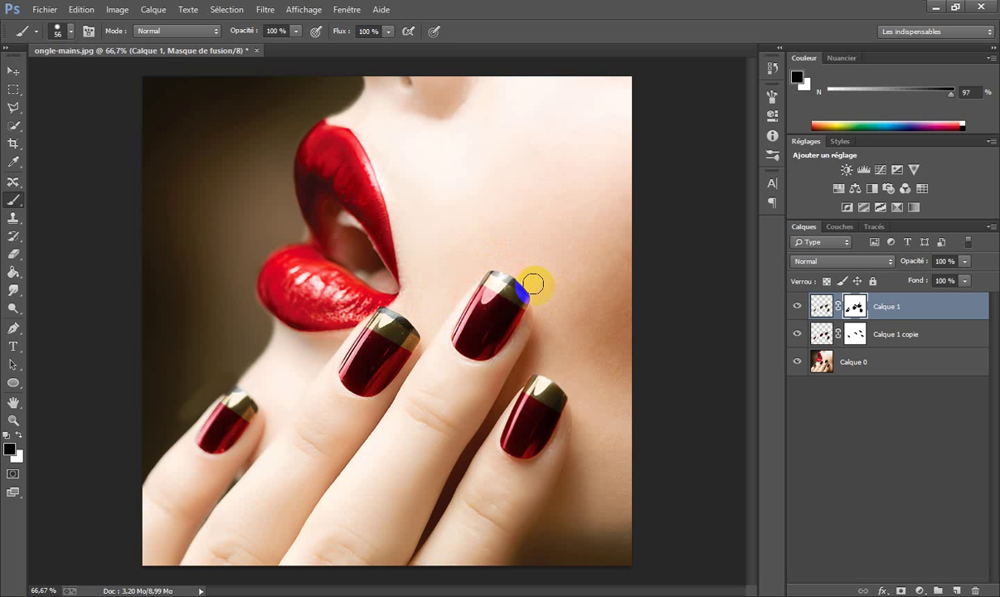
# - Clean the mask along and beside the lower-right nail tip
pyautogui.click(536, 367)
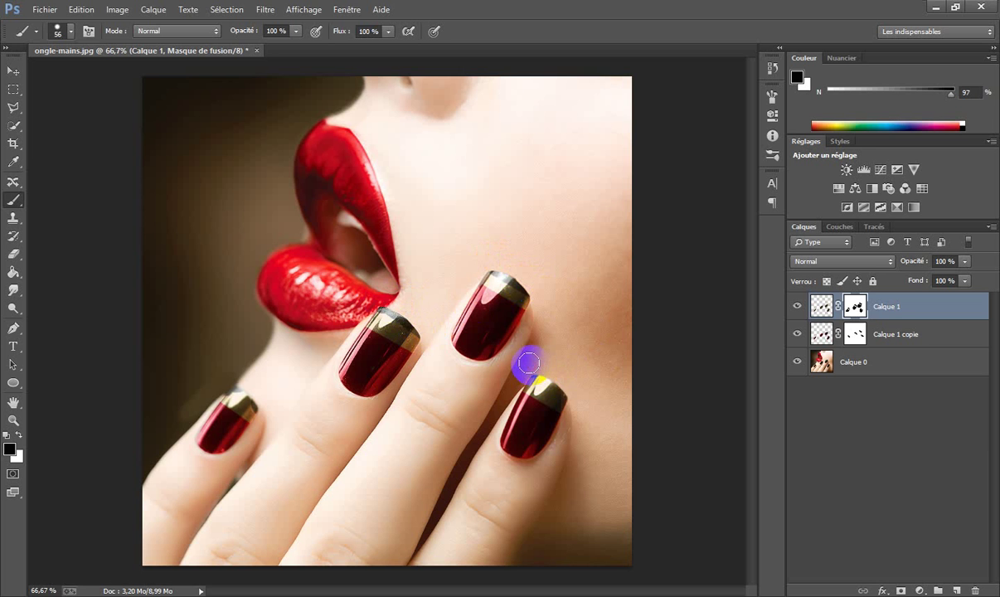
pyautogui.moveTo(528, 362); pyautogui.dragTo(574, 387)
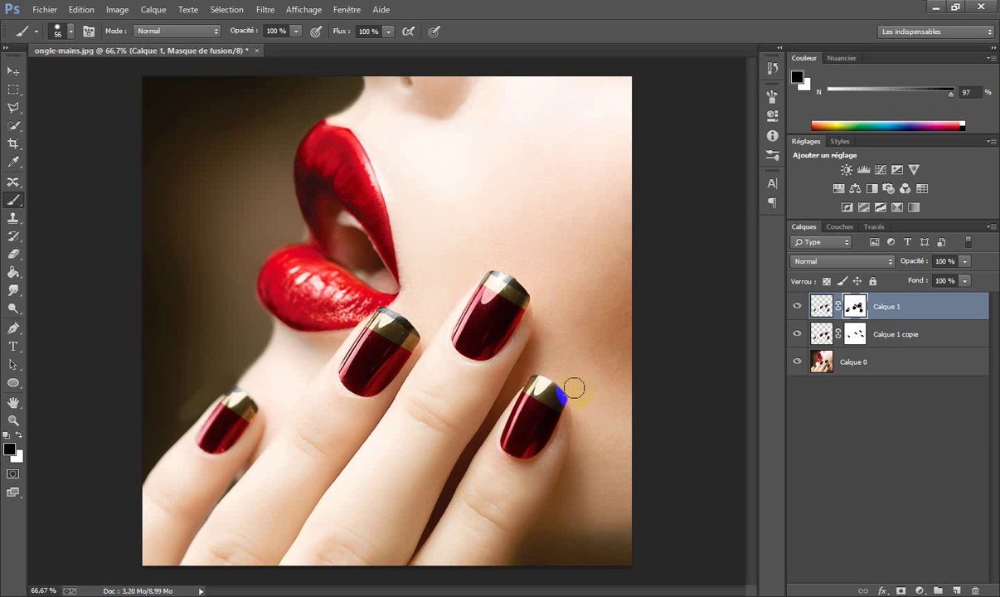
pyautogui.moveTo(571, 387); pyautogui.dragTo(647, 395)
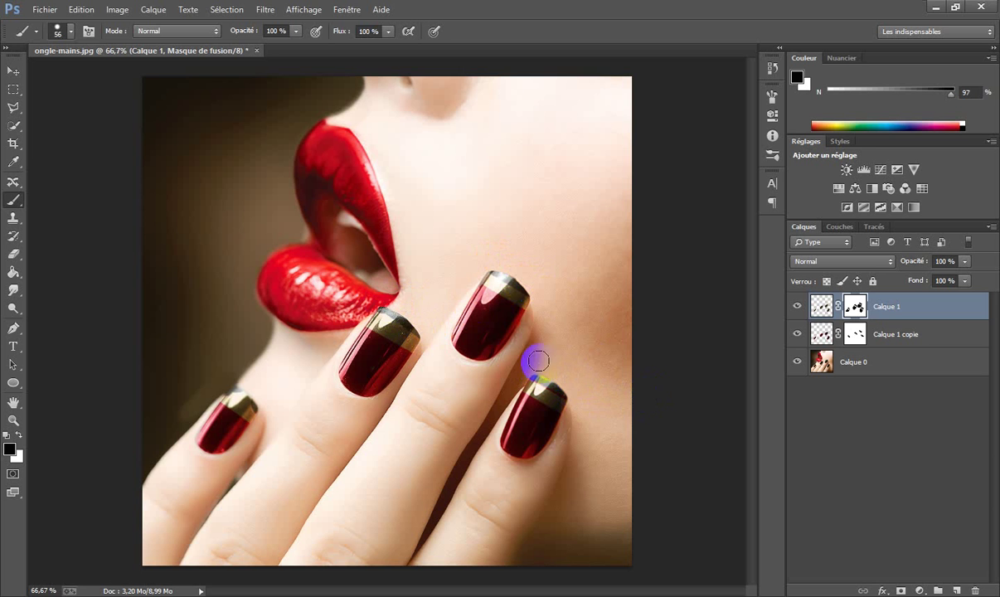
pyautogui.moveTo(529, 357); pyautogui.dragTo(630, 412)
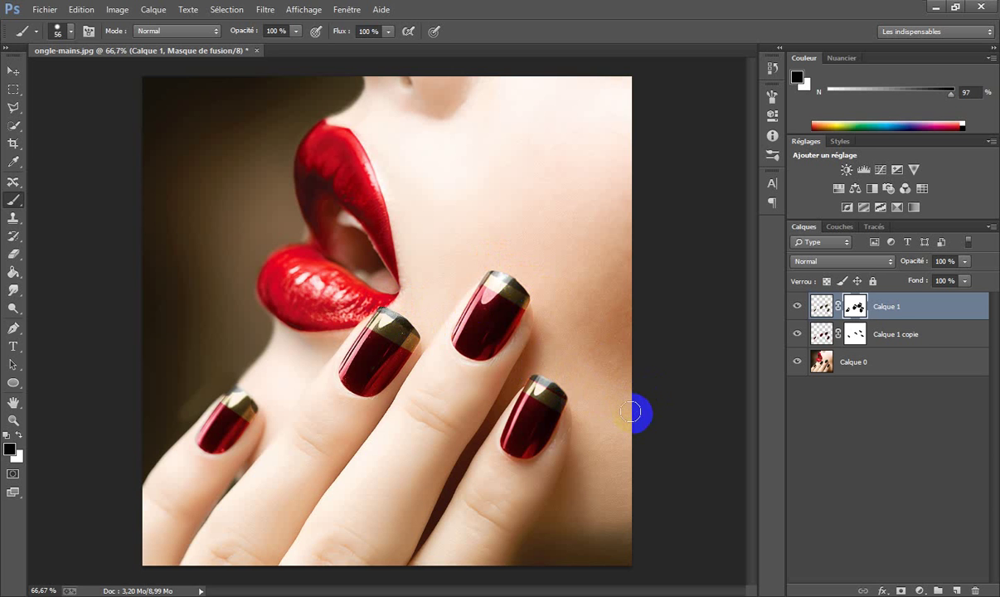
pyautogui.moveTo(630, 411); pyautogui.dragTo(602, 356)
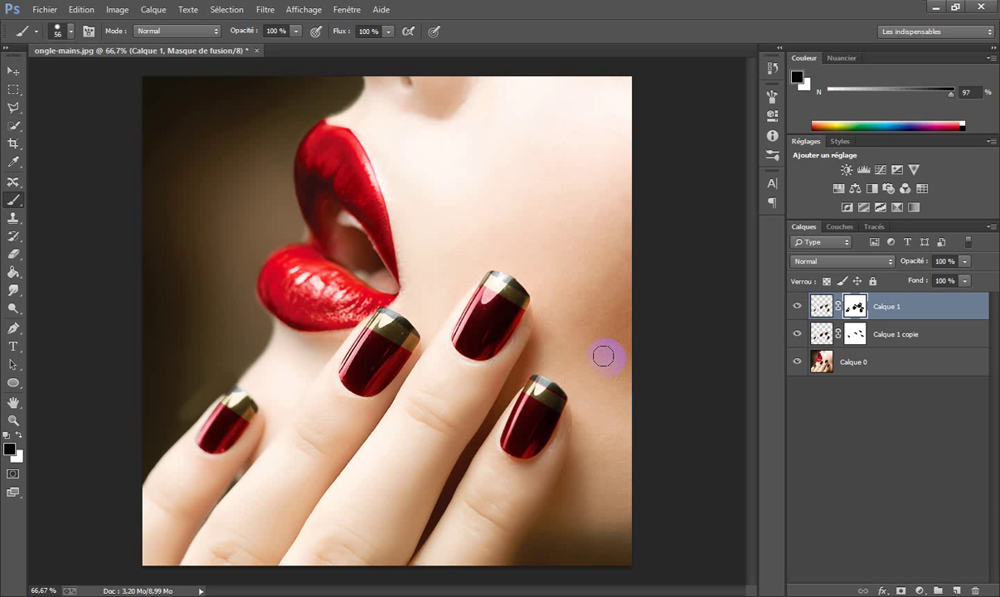
# - Set the brush to 41 px and paint white to restore the lower-right nail tip
pyautogui.keyDown('alt'); pyautogui.rightClick(606, 361); pyautogui.keyUp('alt')
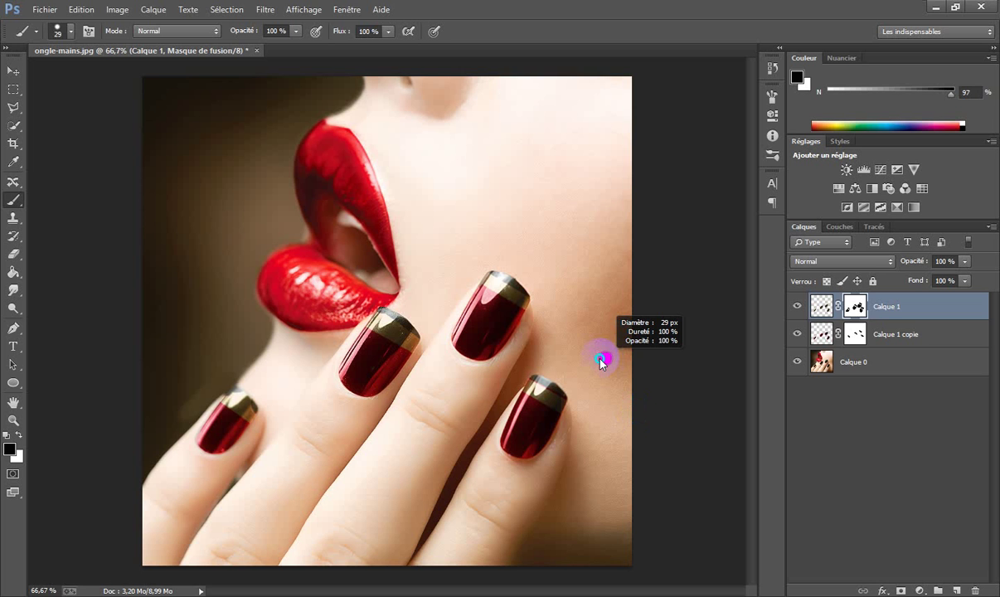
pyautogui.keyDown('alt'); pyautogui.rightClick(602, 360); pyautogui.keyUp('alt')
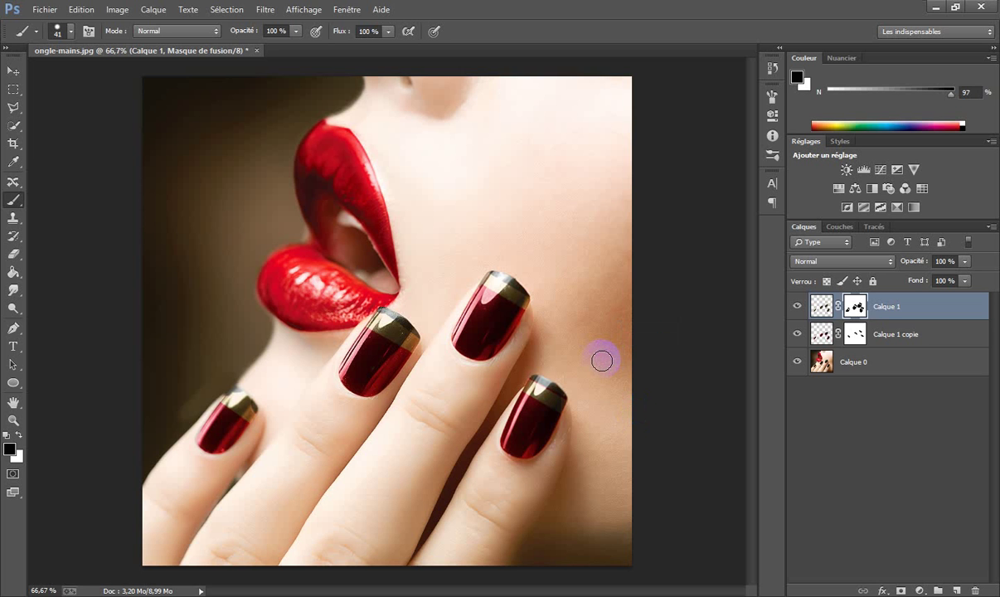
pyautogui.press('x')
pyautogui.moveTo(569, 399); pyautogui.dragTo(542, 374)
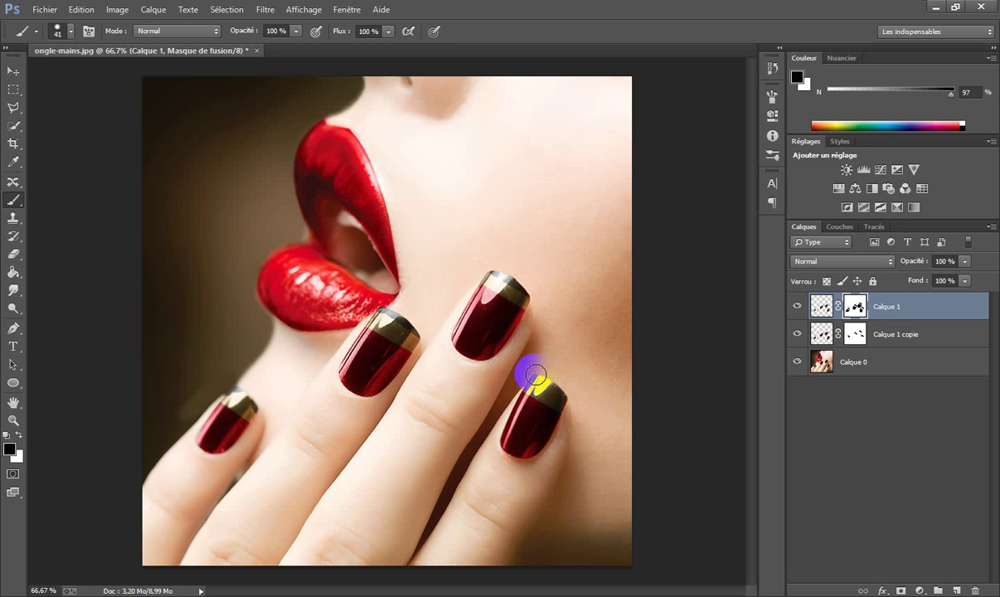
pyautogui.moveTo(535, 371)
pyautogui.mouseDown()
pyautogui.moveTo(573, 394)
pyautogui.moveTo(537, 373)
pyautogui.mouseUp()
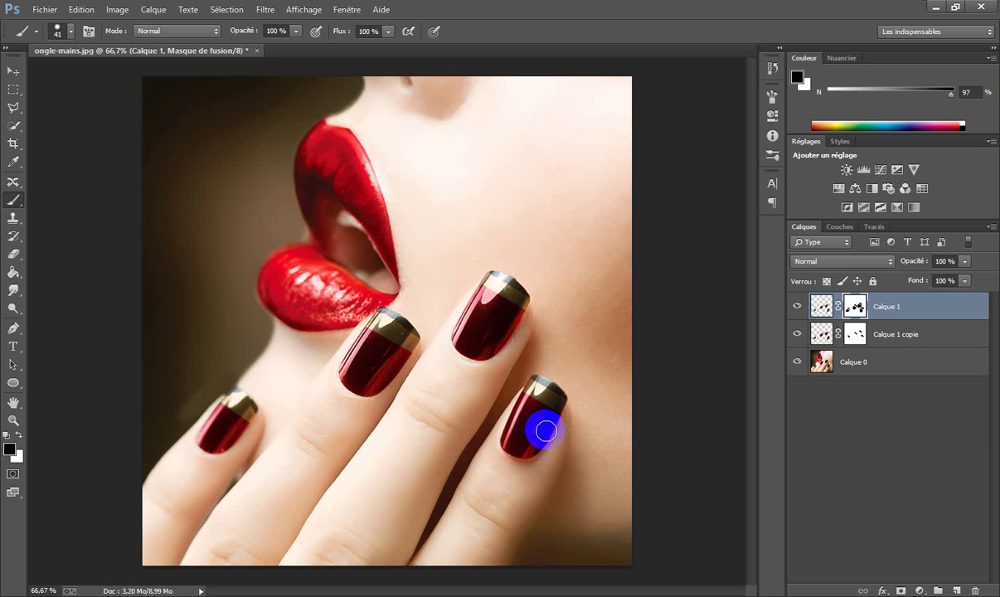
pyautogui.moveTo(546, 430); pyautogui.dragTo(517, 375)
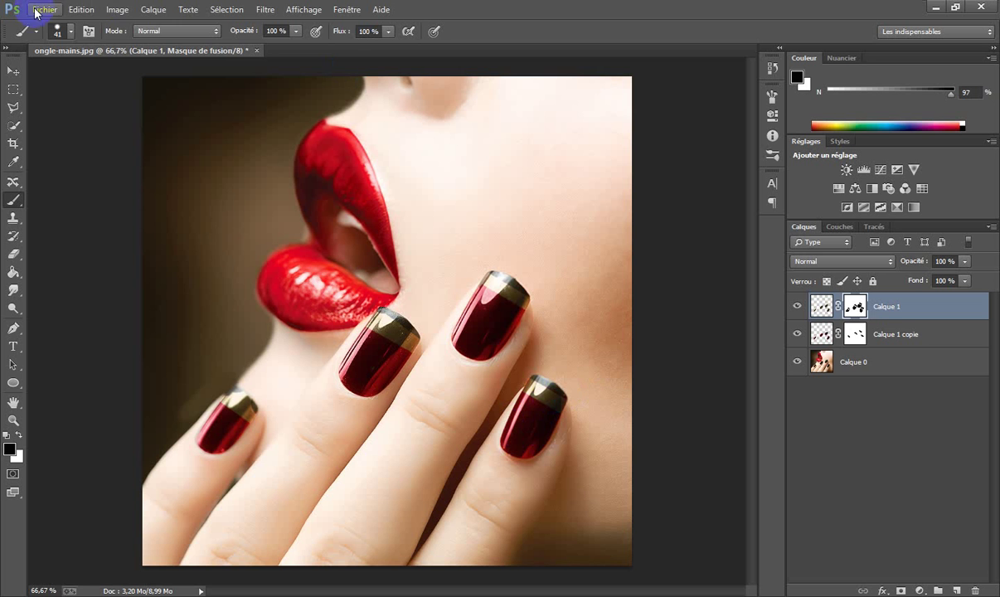
# - Open the white kitten PNG via Fichier > Ouvrir, then close it
pyautogui.click(56, 10)
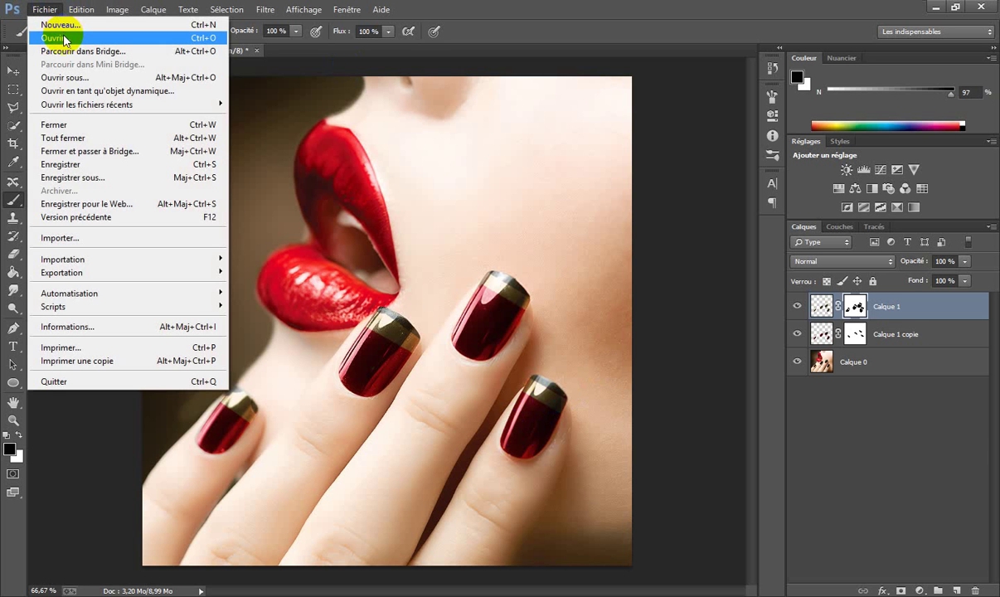
pyautogui.click(65, 40)
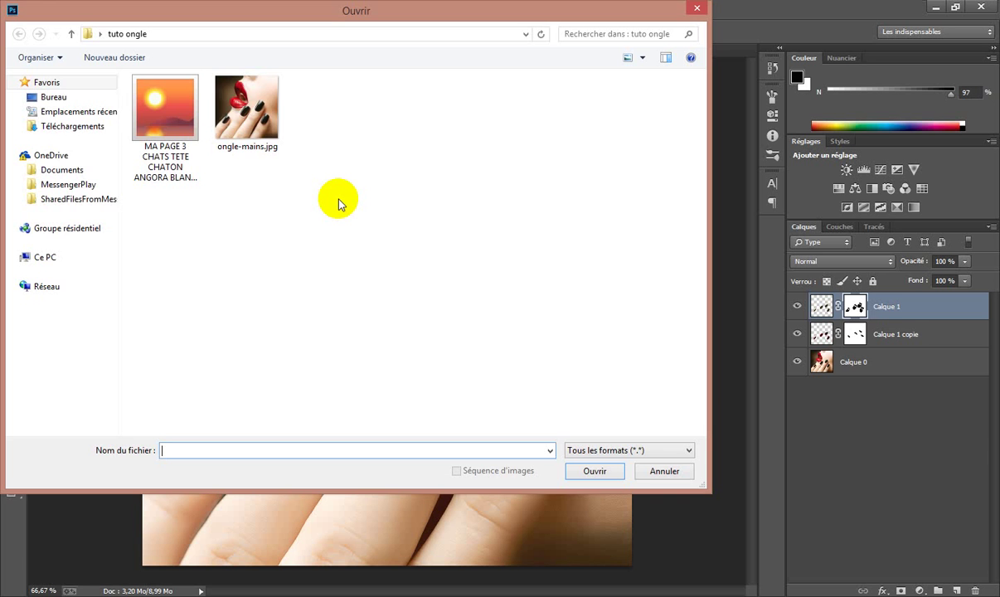
pyautogui.click(166, 112)
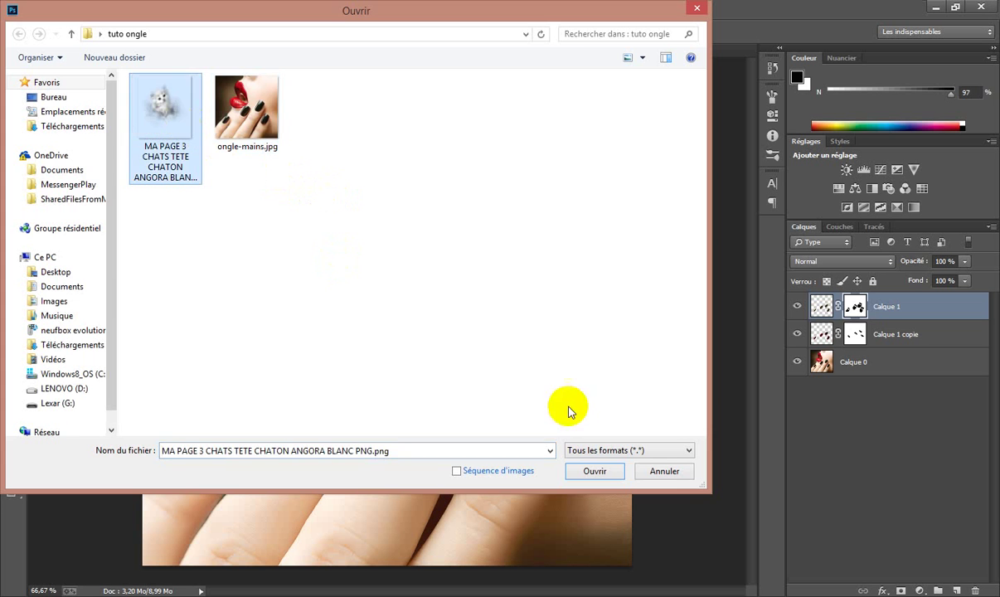
pyautogui.click(595, 471)
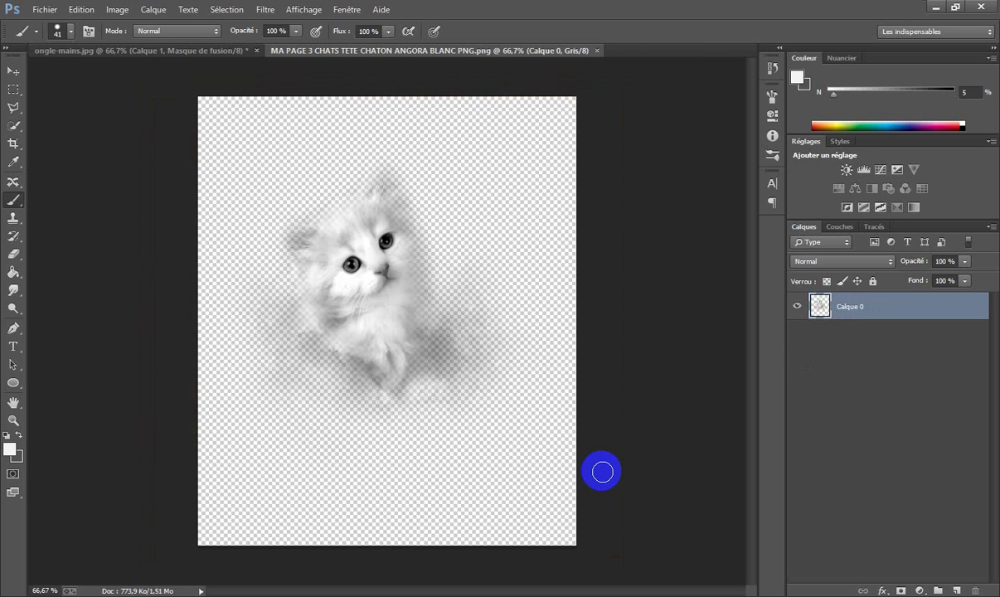
pyautogui.click(596, 51)
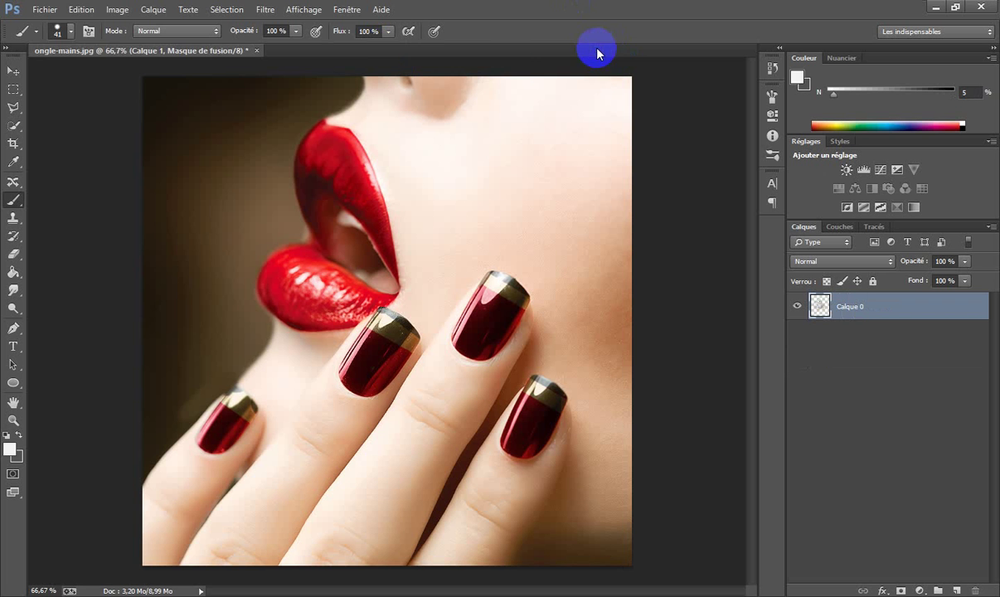
# - Import MA PAGE 3 CHATS TETE CHATON ANGORA BLANC PNG.png into the nail photo
pyautogui.click(45, 9)
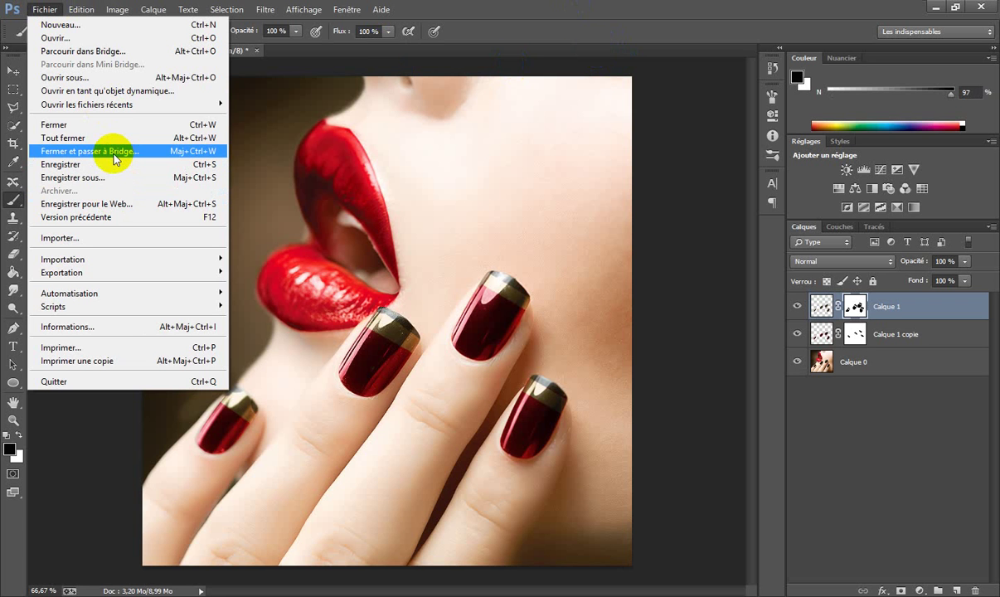
pyautogui.click(91, 240)
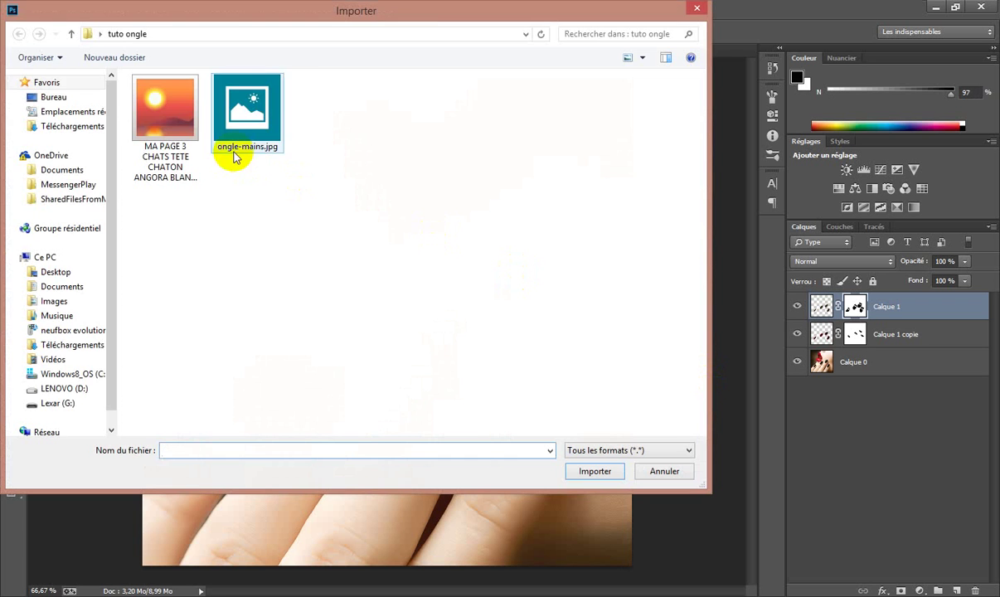
pyautogui.click(179, 121)
pyautogui.click(594, 471)
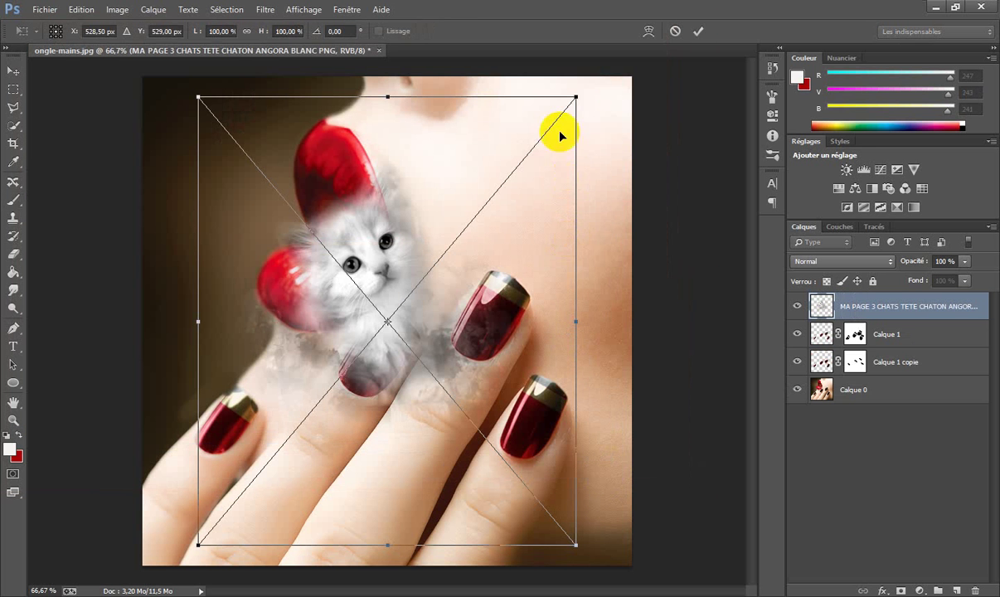
# - Scale the kitten to about 18%, rotate it about 40°, and commit it on the middle nail
pyautogui.moveTo(576, 97)
pyautogui.mouseDown()
pyautogui.moveTo(238, 442)
pyautogui.moveTo(265, 461)
pyautogui.moveTo(400, 355)
pyautogui.mouseUp()
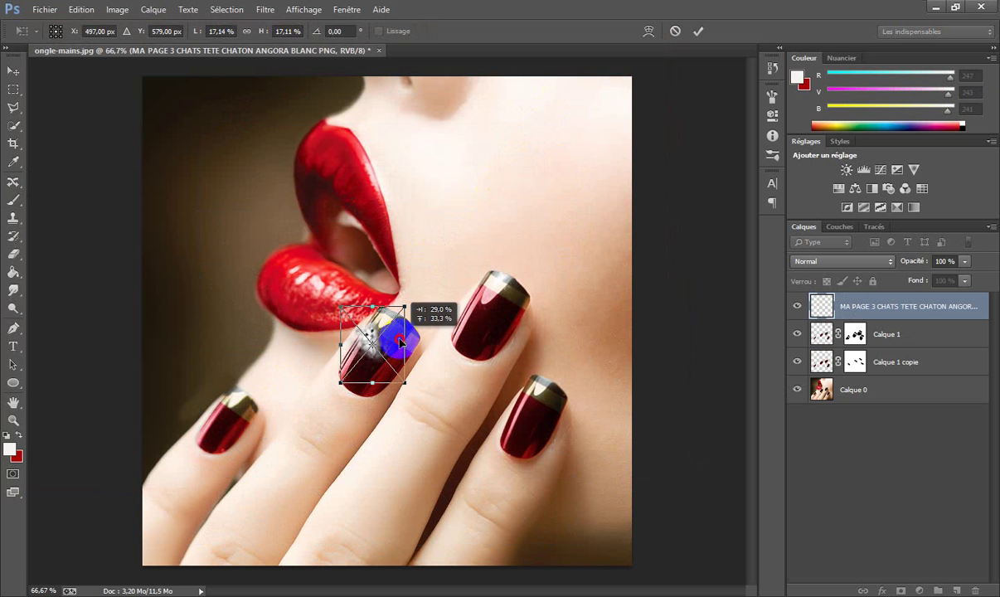
pyautogui.moveTo(431, 306); pyautogui.dragTo(436, 358)
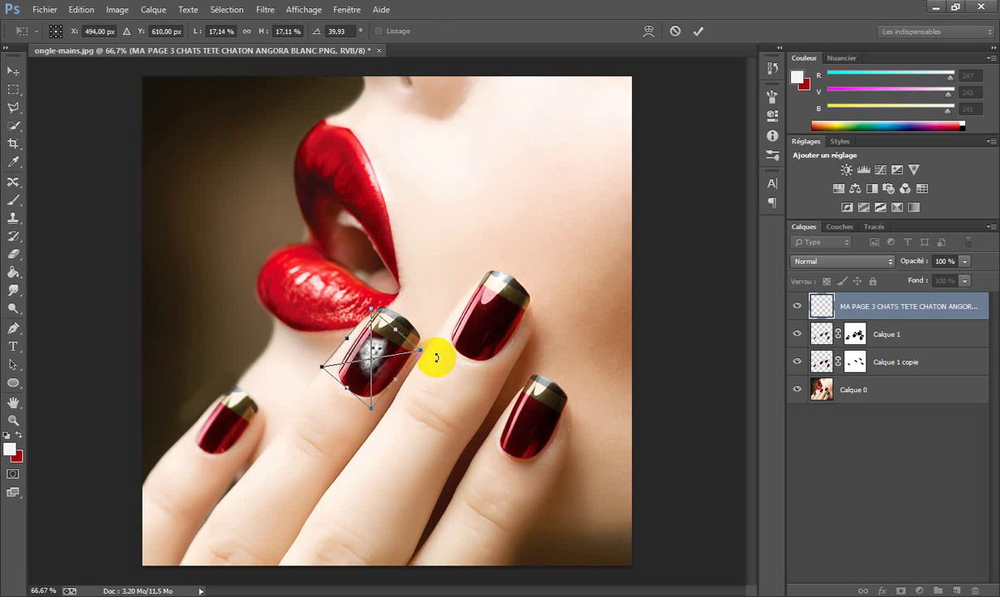
pyautogui.click(422, 360)
pyautogui.moveTo(419, 353); pyautogui.dragTo(425, 347)
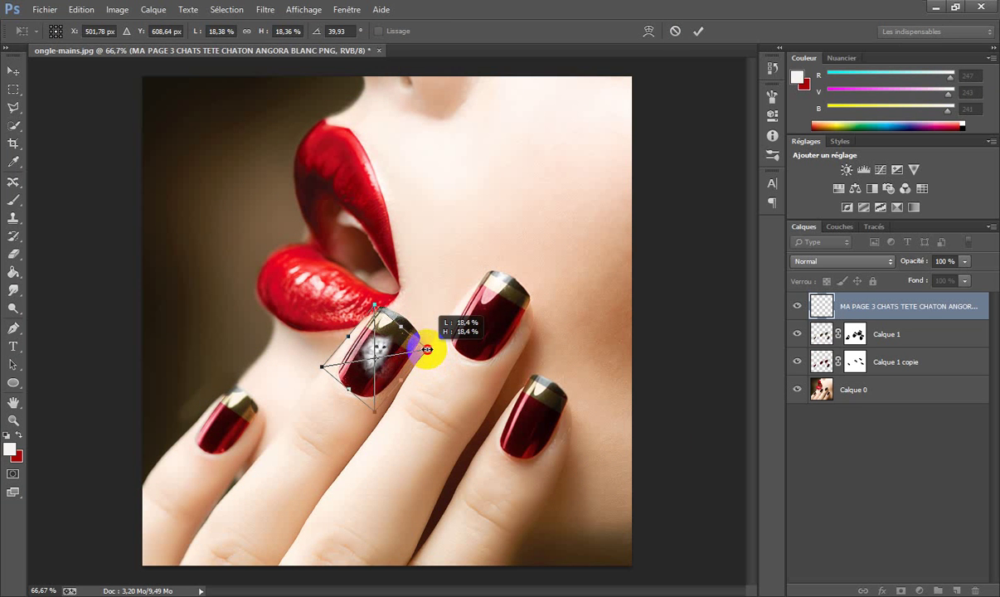
pyautogui.moveTo(355, 380); pyautogui.dragTo(351, 388)
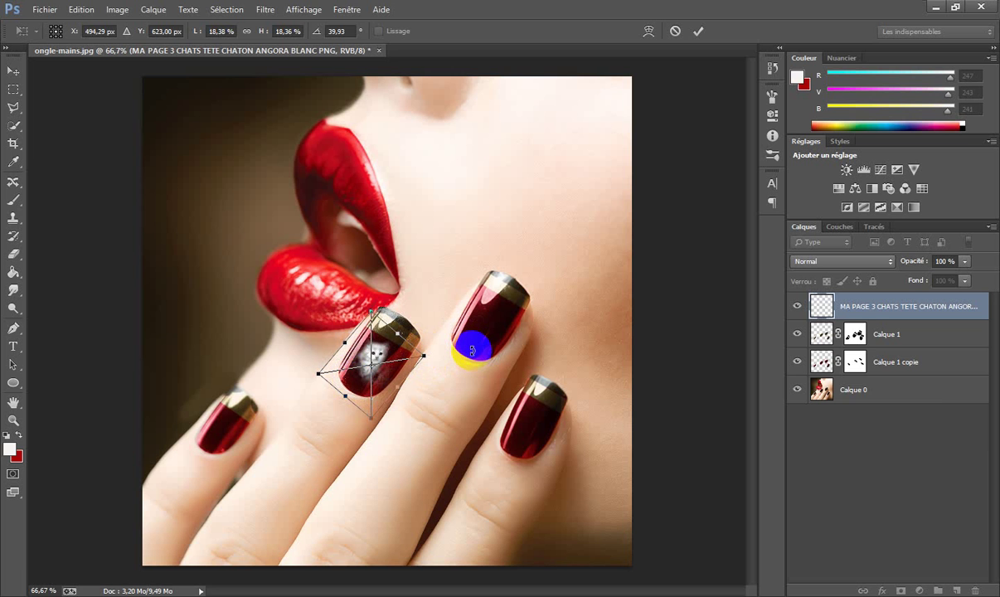
pyautogui.press('Return')
pyautogui.press('b')
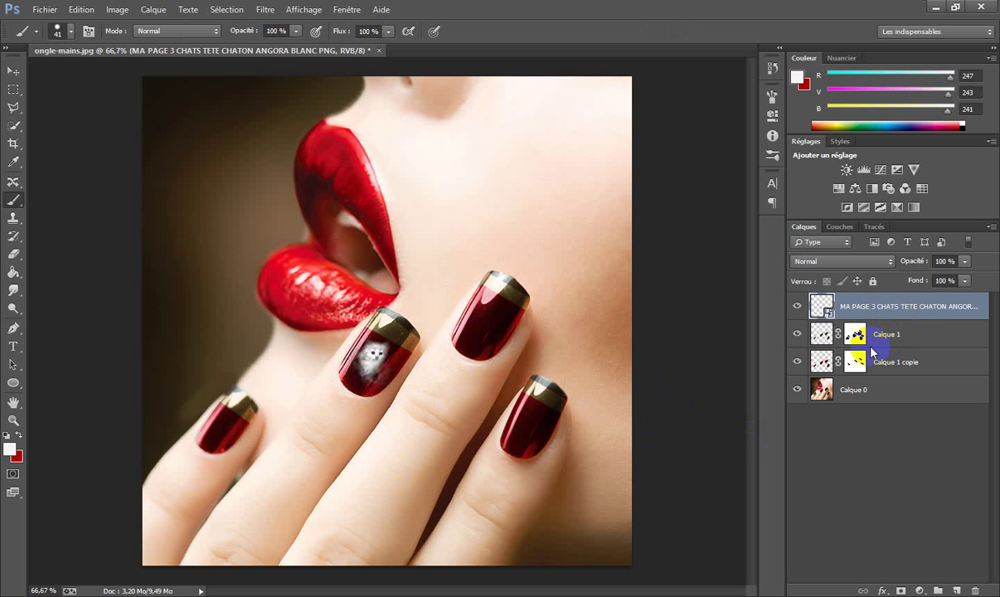
# - Add a mask to the kitten layer and paint black to trim the kitten to the middle nail
pyautogui.click(901, 590)
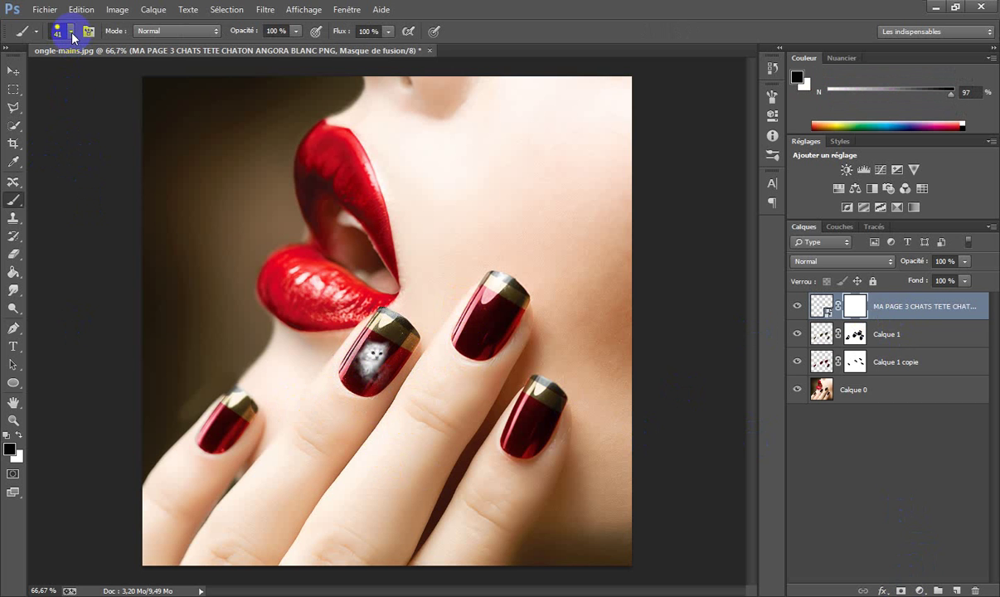
pyautogui.rightClick(293, 335)
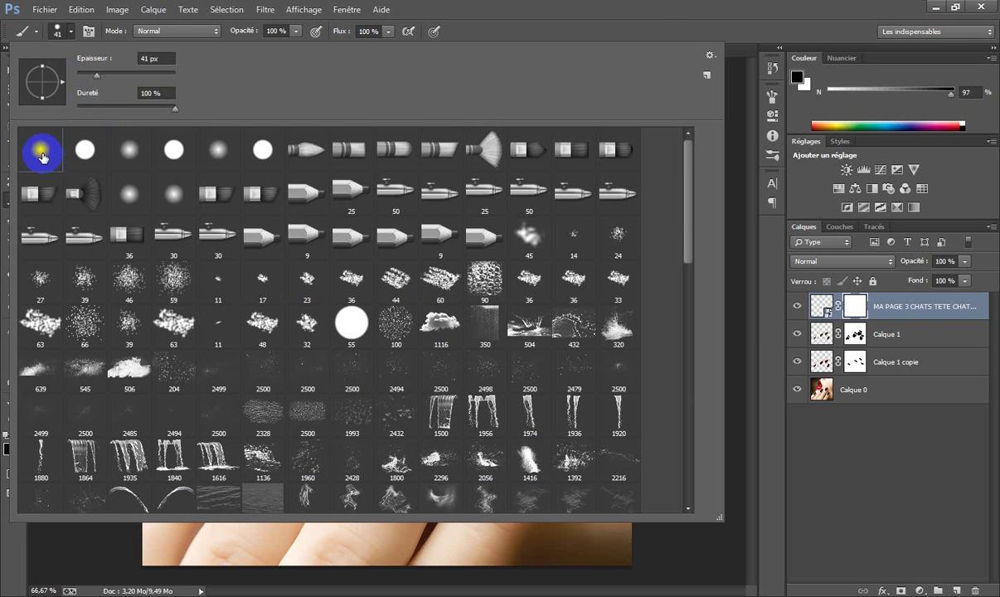
pyautogui.click(775, 423)
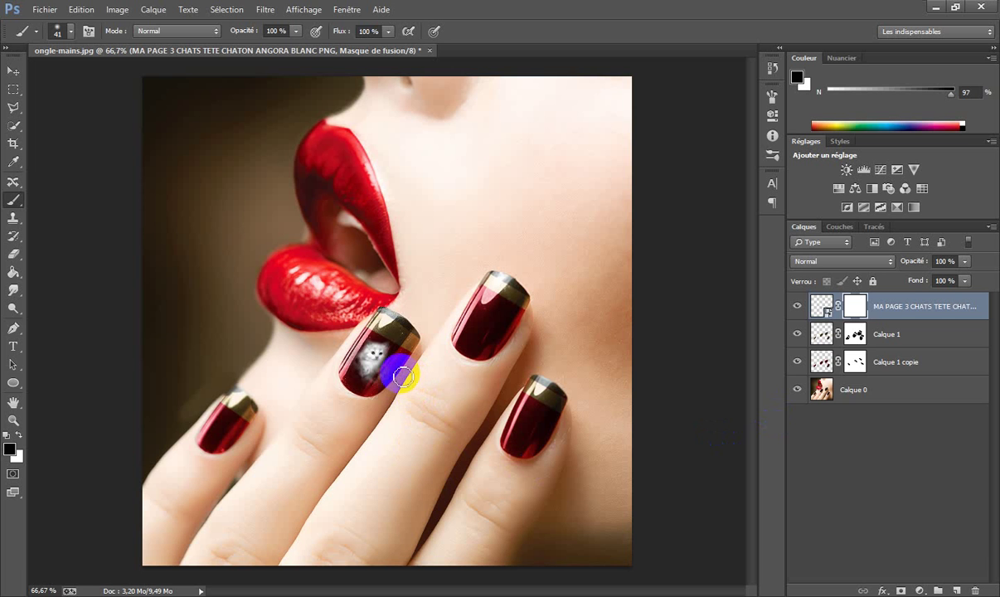
pyautogui.moveTo(402, 378)
pyautogui.mouseDown()
pyautogui.moveTo(345, 347)
pyautogui.moveTo(361, 316)
pyautogui.moveTo(330, 370)
pyautogui.moveTo(345, 402)
pyautogui.moveTo(391, 395)
pyautogui.moveTo(410, 366)
pyautogui.moveTo(385, 417)
pyautogui.mouseUp()
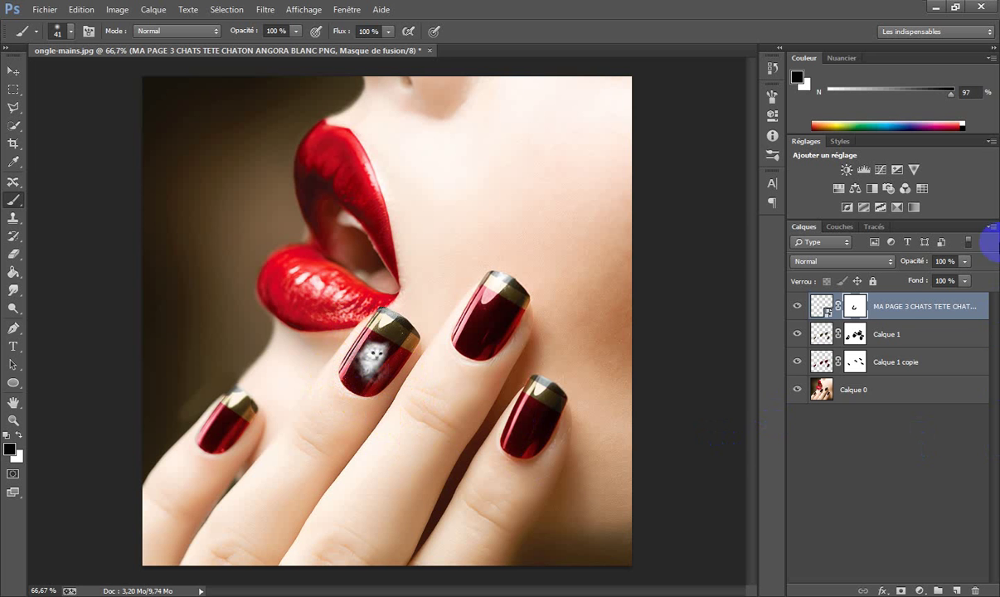
# - Convert the kitten layer to a smart object and duplicate it
pyautogui.click(901, 306)
pyautogui.rightClick(892, 313)
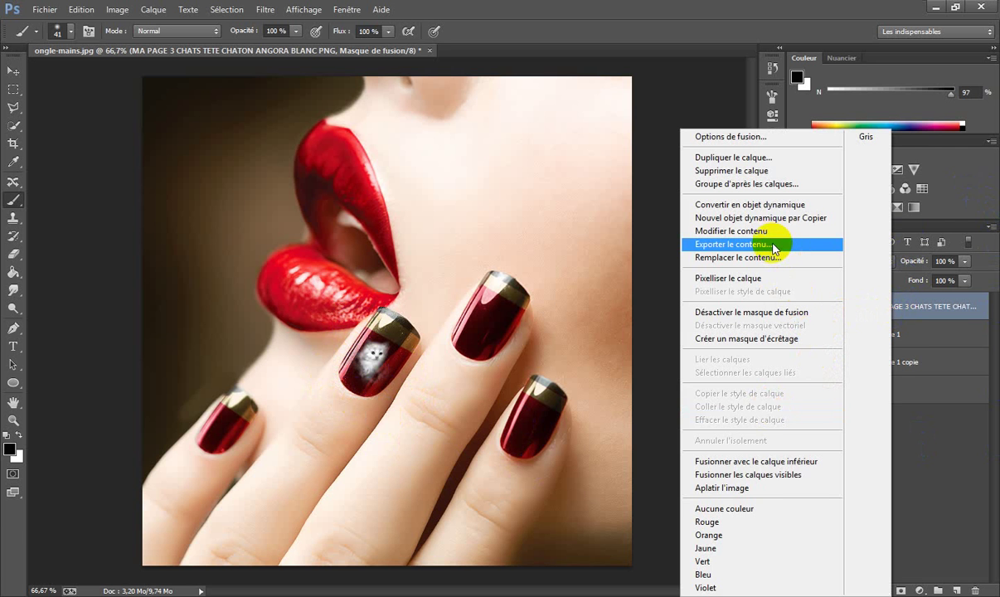
pyautogui.click(769, 205)
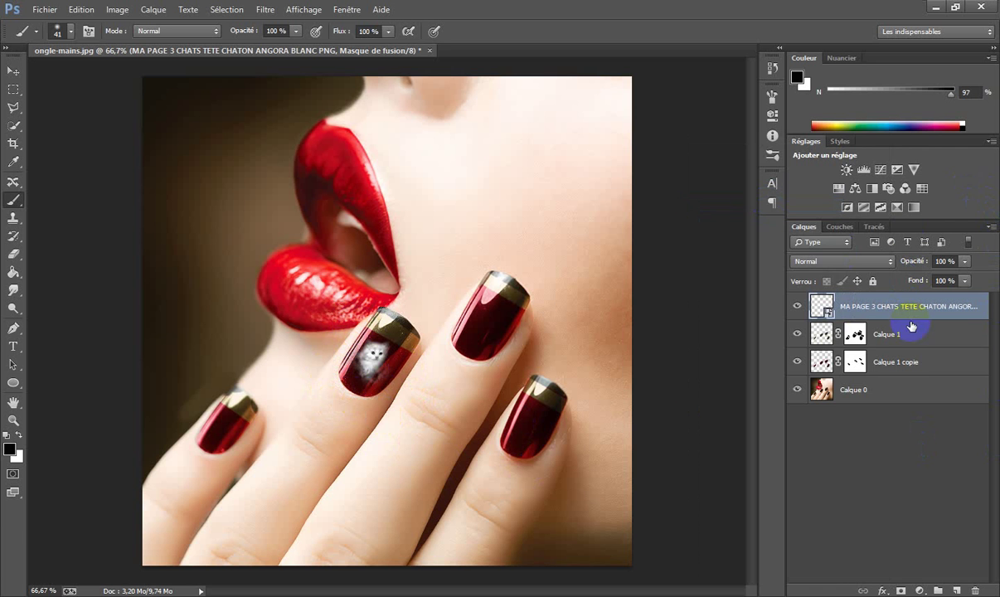
pyautogui.rightClick(852, 301)
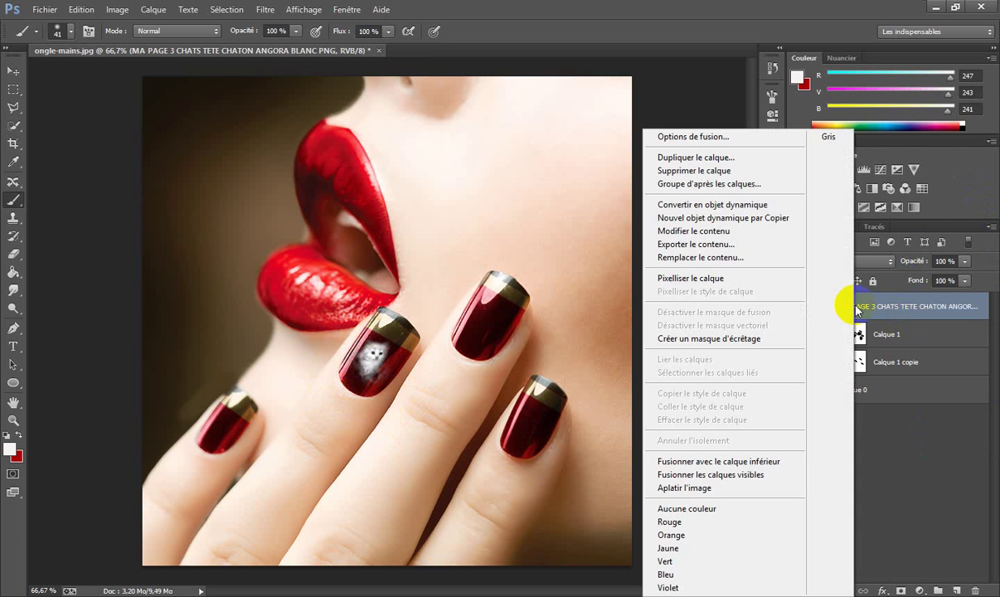
pyautogui.click(713, 157)
pyautogui.click(581, 159)
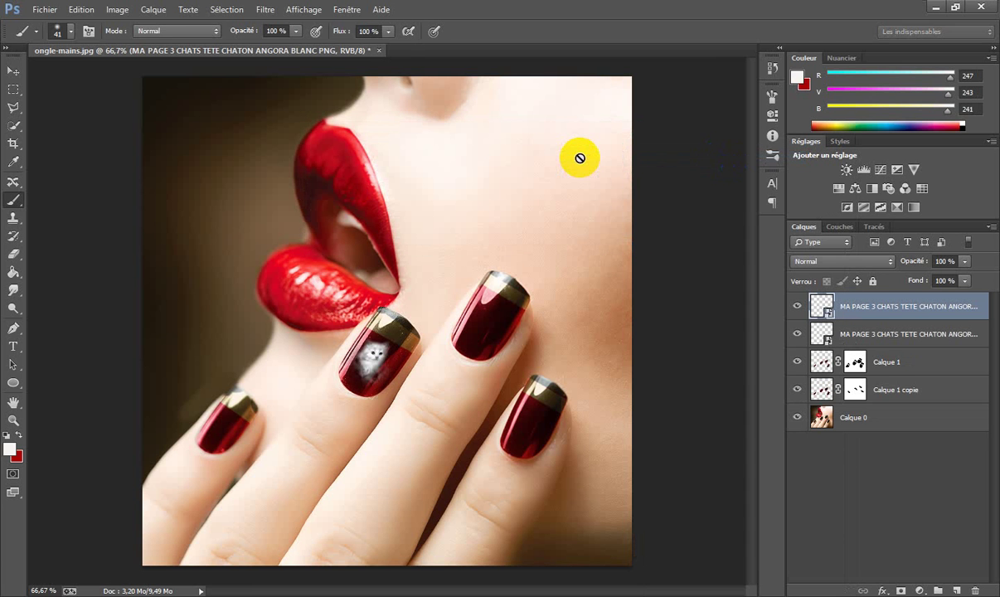
# - Move the kitten copy onto the upper-right nail and rotate it about 15°
pyautogui.hotkey('ctrl', 't')
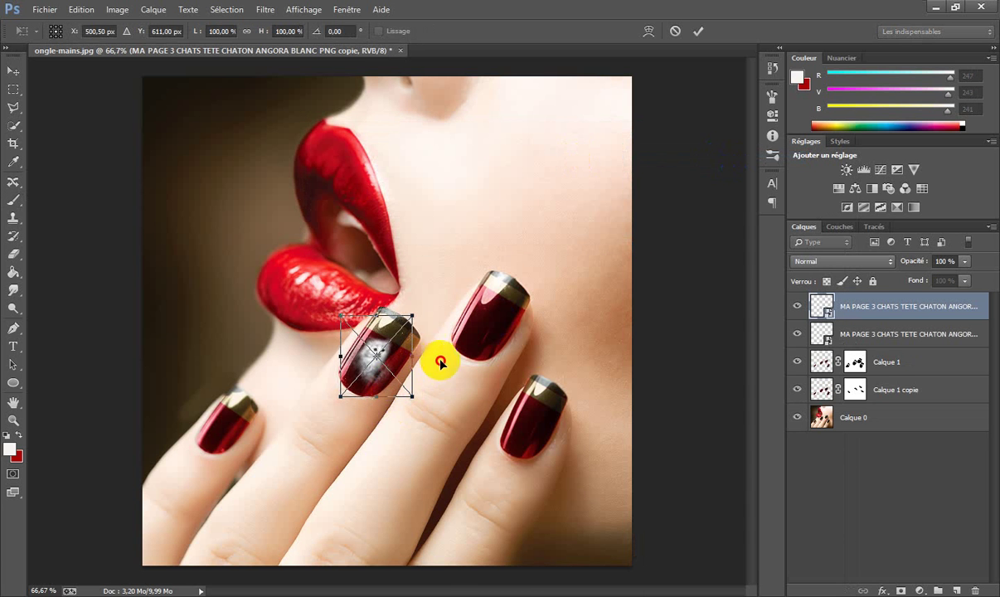
pyautogui.moveTo(397, 372); pyautogui.dragTo(509, 333)
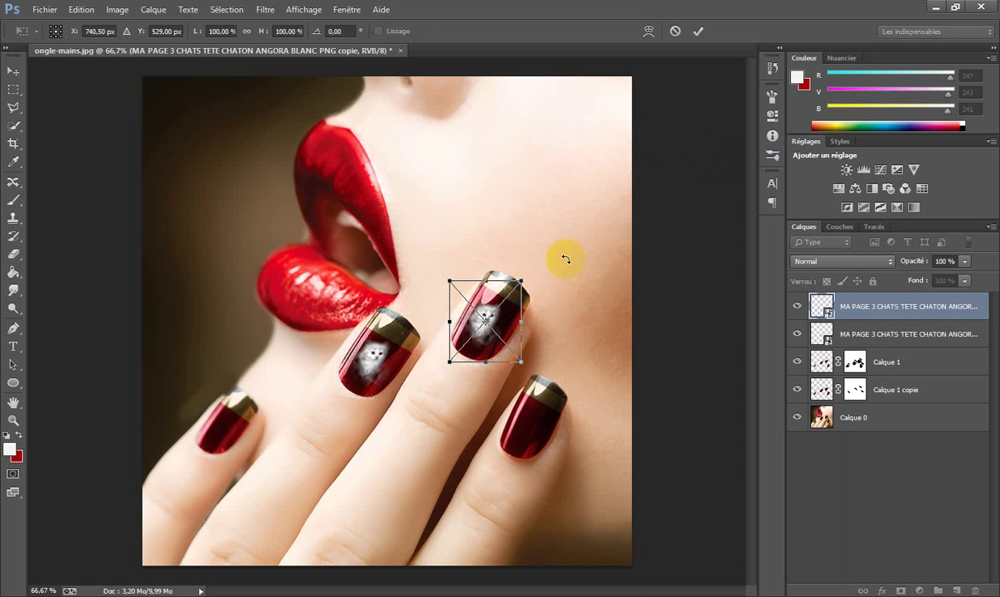
pyautogui.moveTo(558, 257)
pyautogui.mouseDown()
pyautogui.moveTo(562, 287)
pyautogui.moveTo(564, 277)
pyautogui.mouseUp()
pyautogui.press('Return')
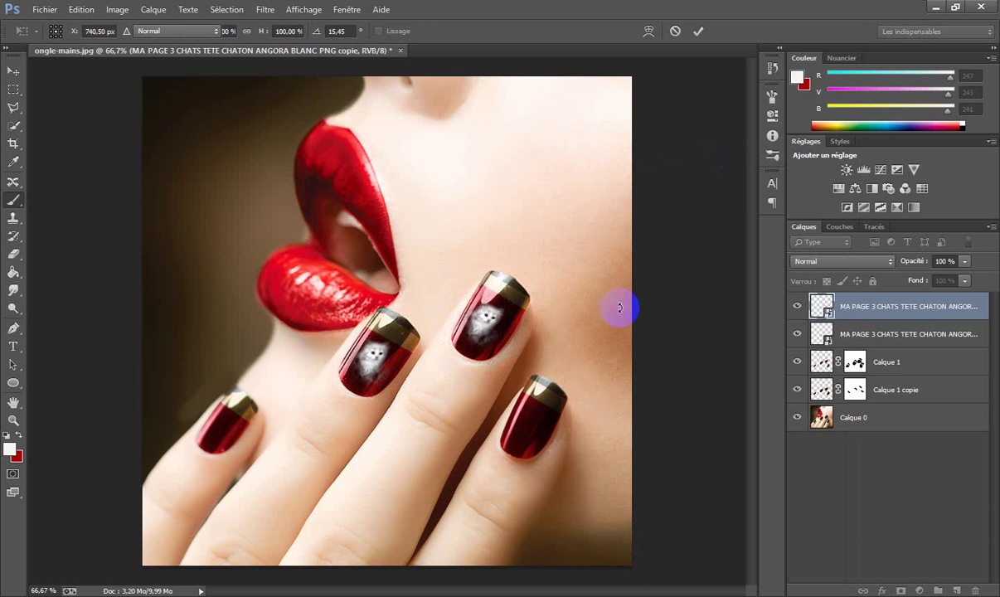
# - Duplicate the kitten and place the copy on the lower-right nail at about 90% size
pyautogui.rightClick(881, 310)
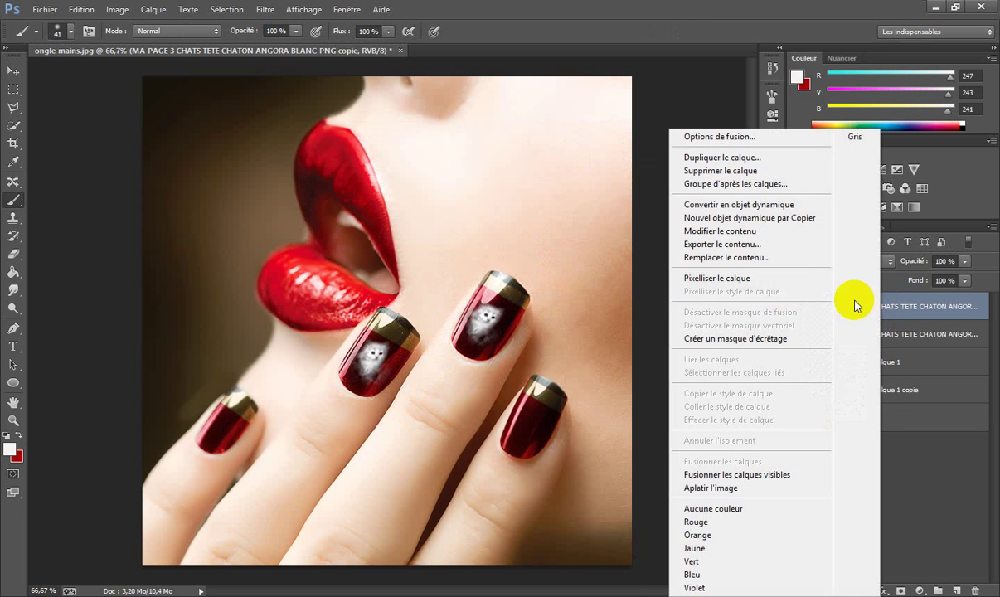
pyautogui.click(744, 157)
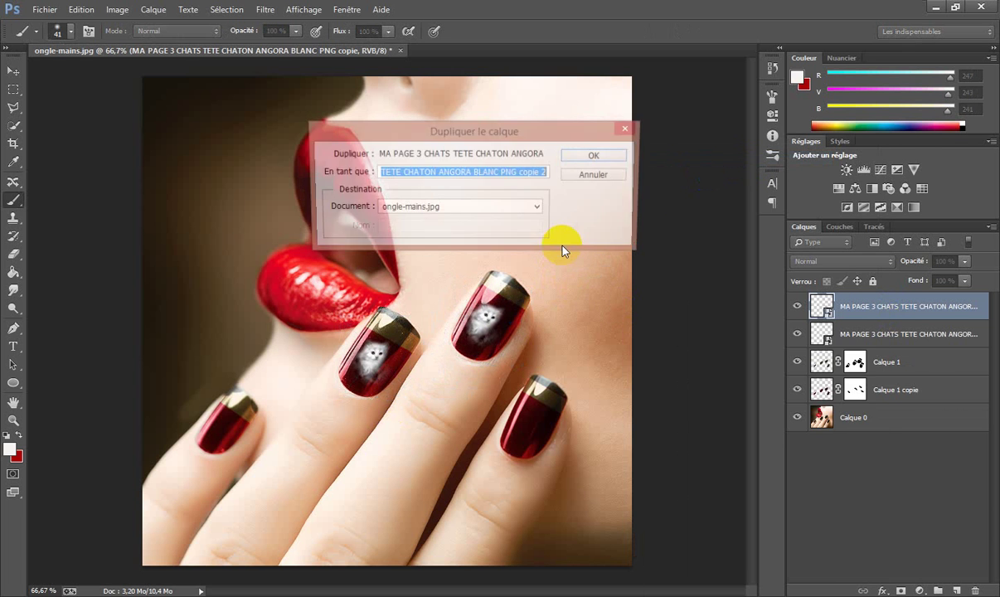
pyautogui.click(594, 156)
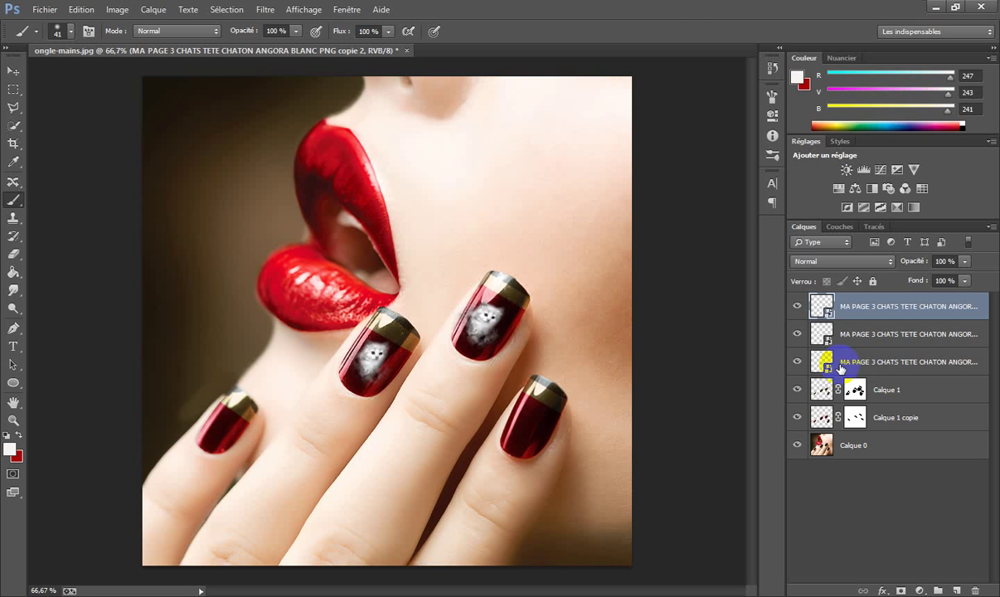
pyautogui.hotkey('ctrl', 't')
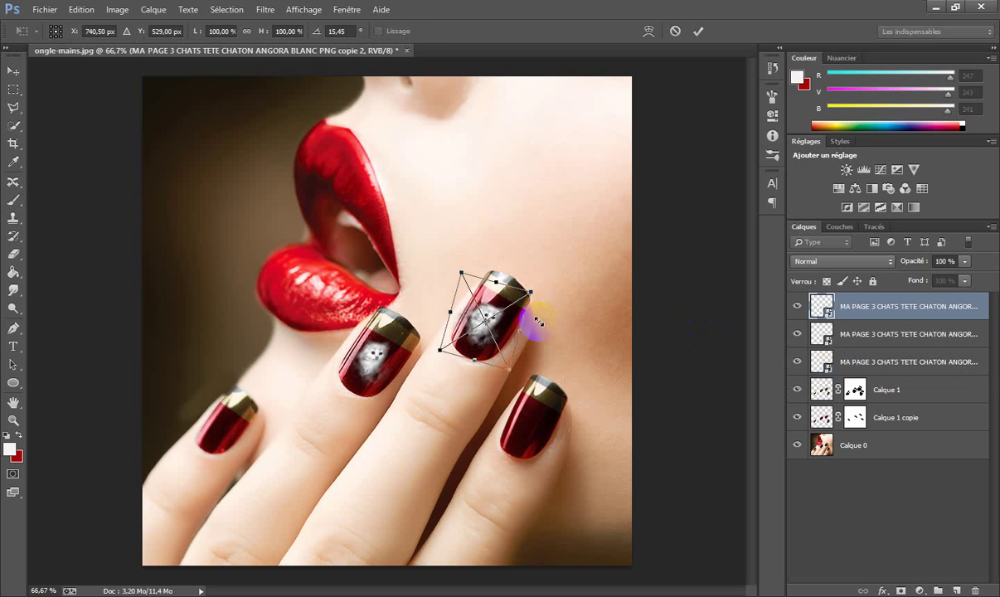
pyautogui.moveTo(506, 313); pyautogui.dragTo(554, 424)
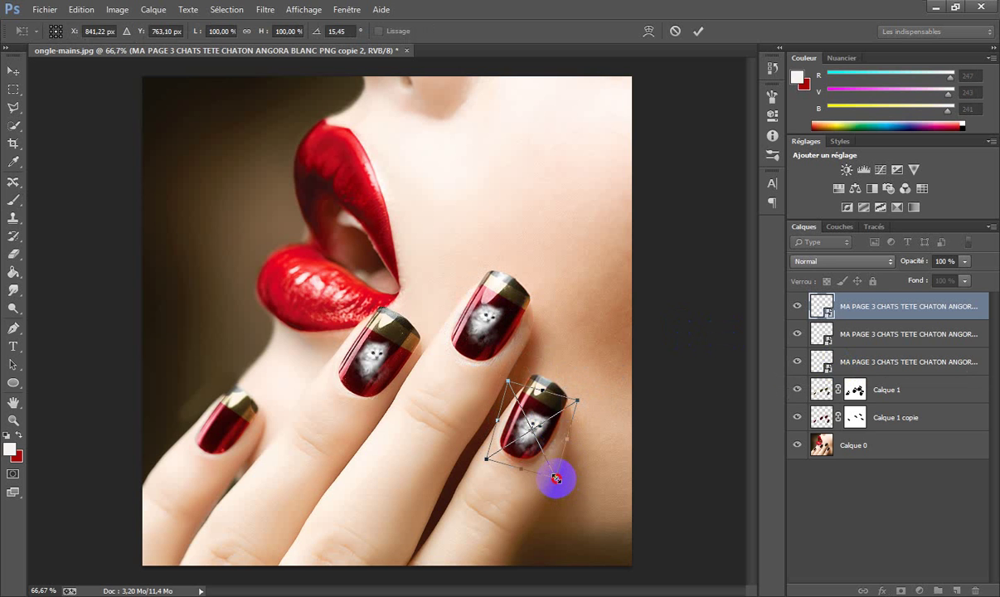
pyautogui.moveTo(556, 478); pyautogui.dragTo(549, 469)
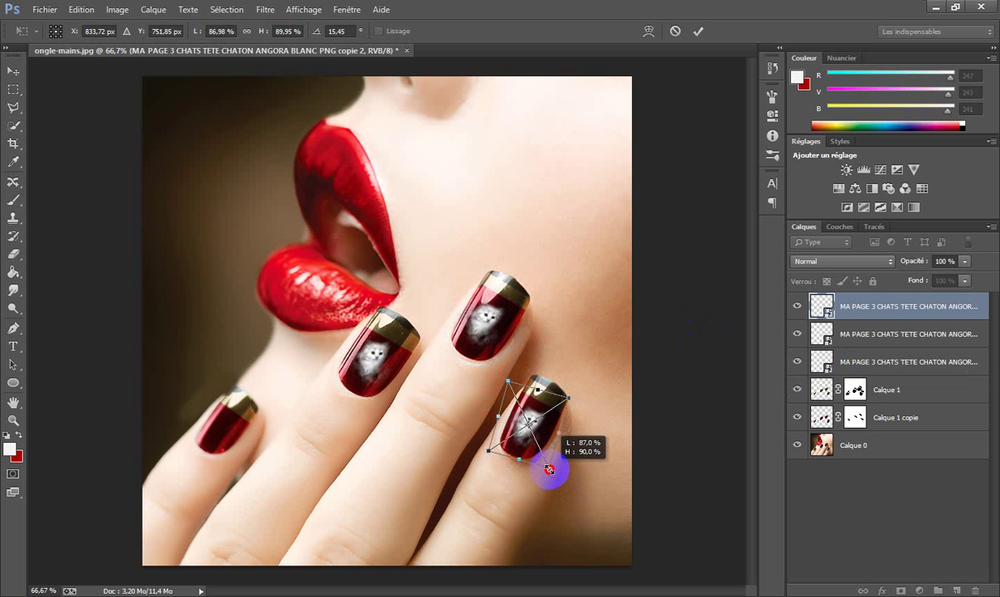
pyautogui.press('Return')
pyautogui.press('b')
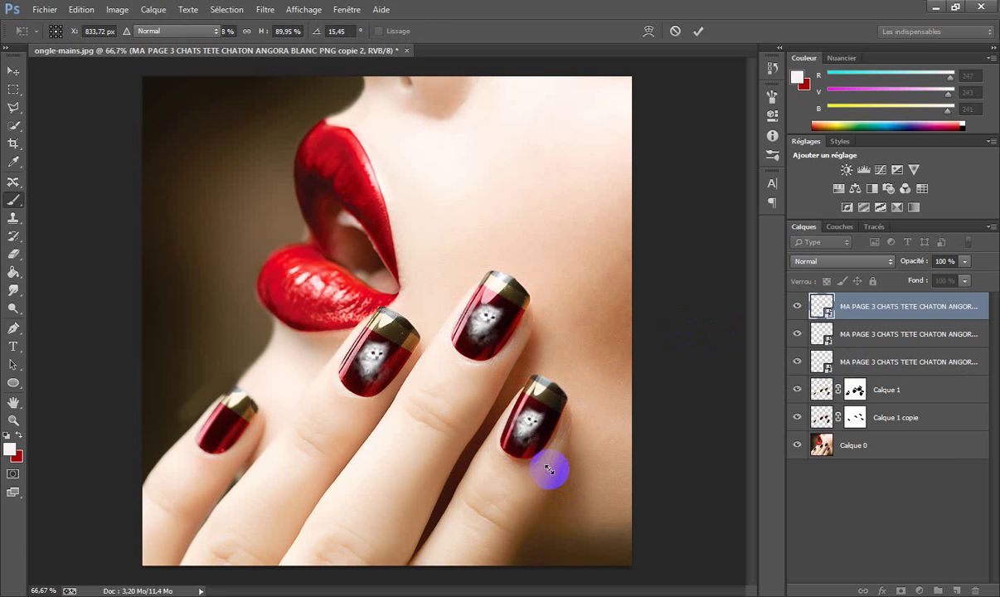
# - Duplicate the kitten again and fit a smaller copy onto the far-left nail
pyautogui.rightClick(921, 308)
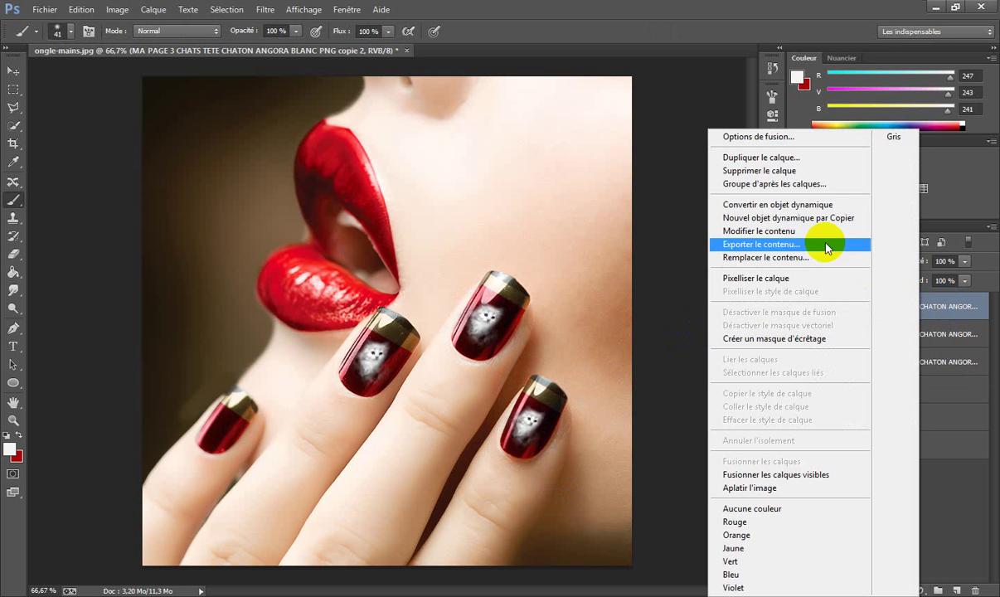
pyautogui.click(804, 158)
pyautogui.click(577, 156)
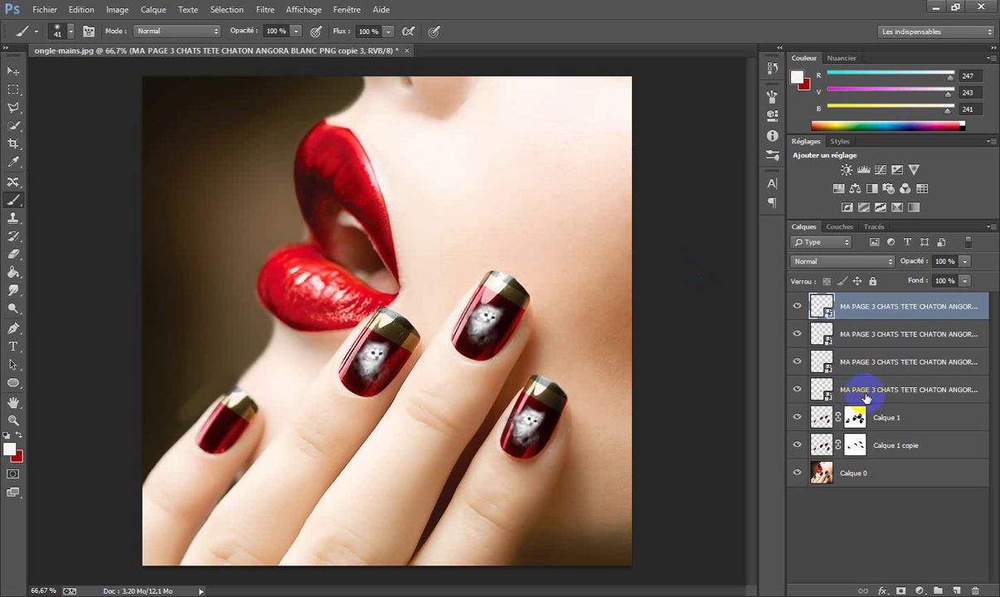
pyautogui.hotkey('ctrl', 't')
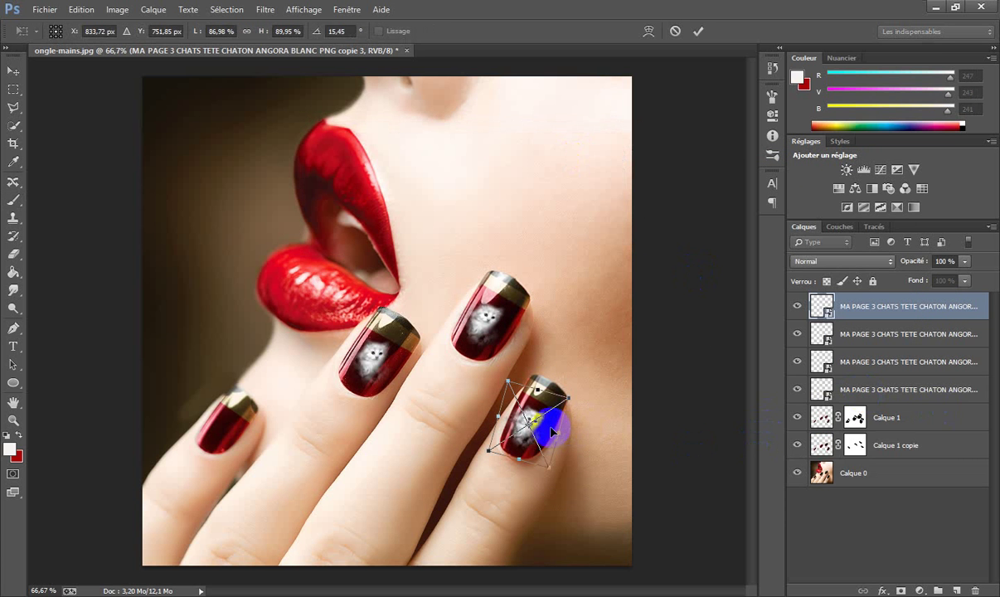
pyautogui.moveTo(553, 431); pyautogui.dragTo(241, 425)
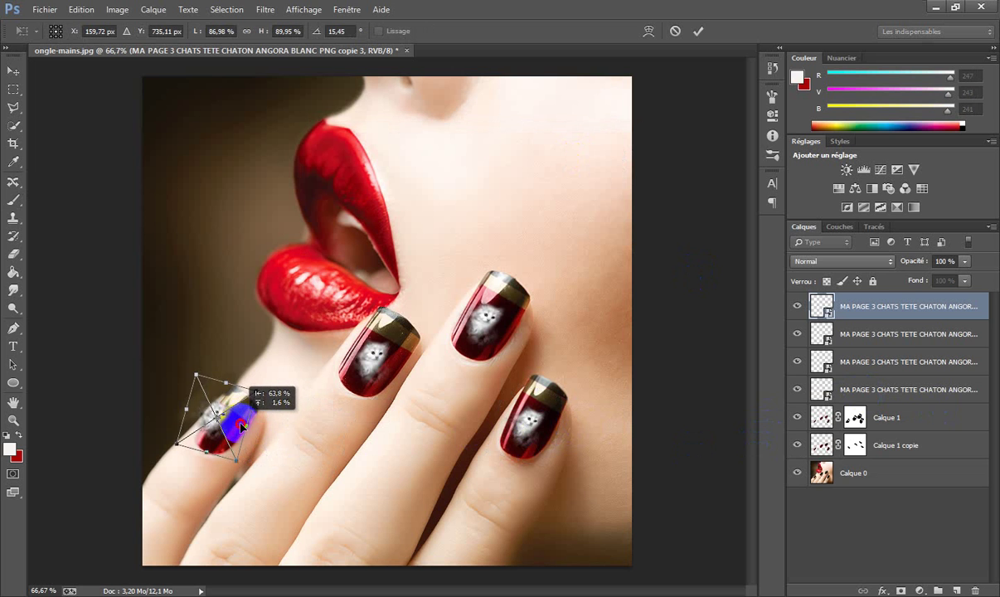
pyautogui.moveTo(240, 425)
pyautogui.mouseDown()
pyautogui.moveTo(206, 381)
pyautogui.moveTo(241, 447)
pyautogui.mouseUp()
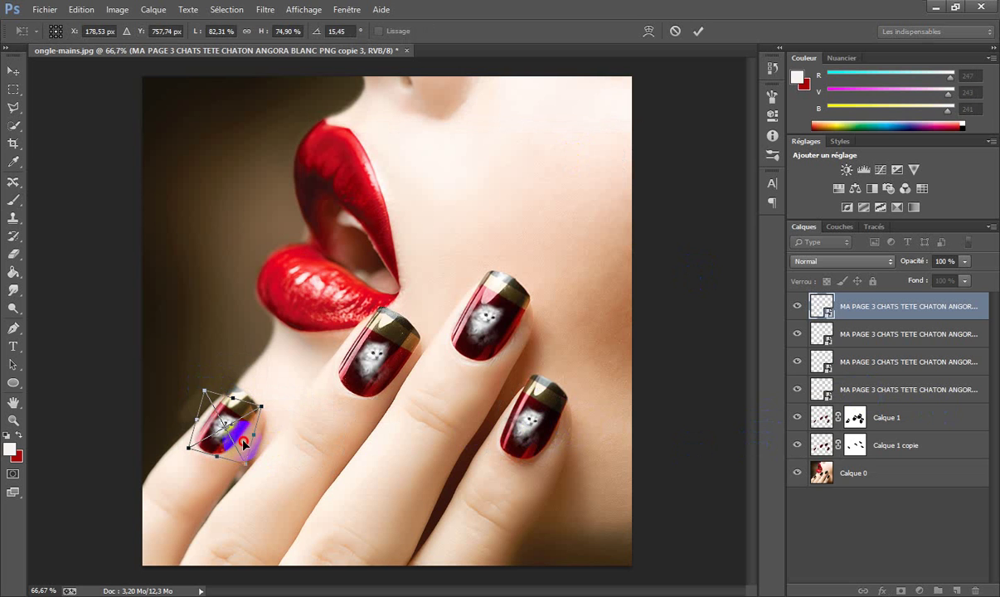
pyautogui.moveTo(242, 443); pyautogui.dragTo(238, 443)
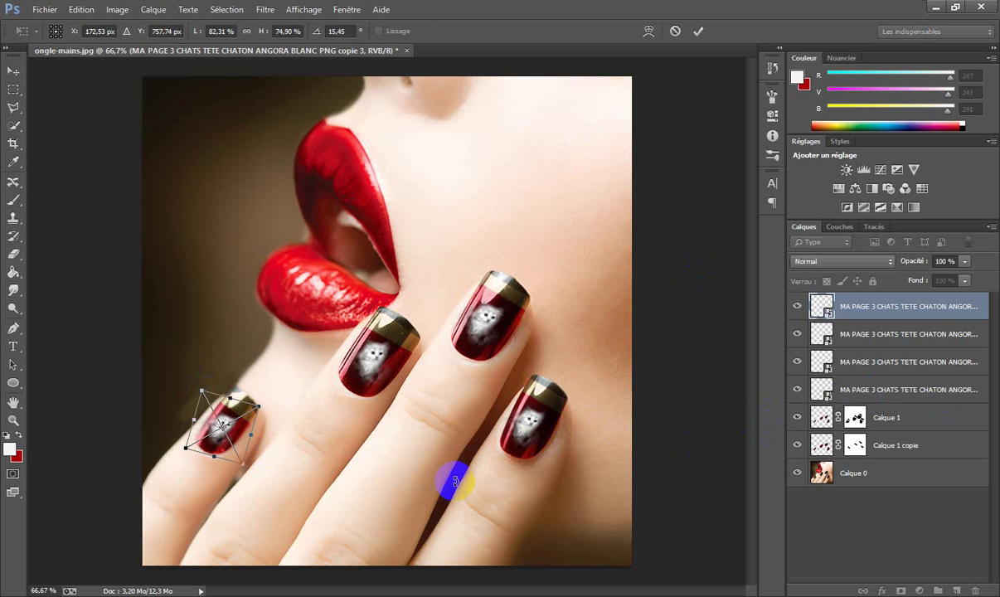
pyautogui.press('Return')
pyautogui.press('b')
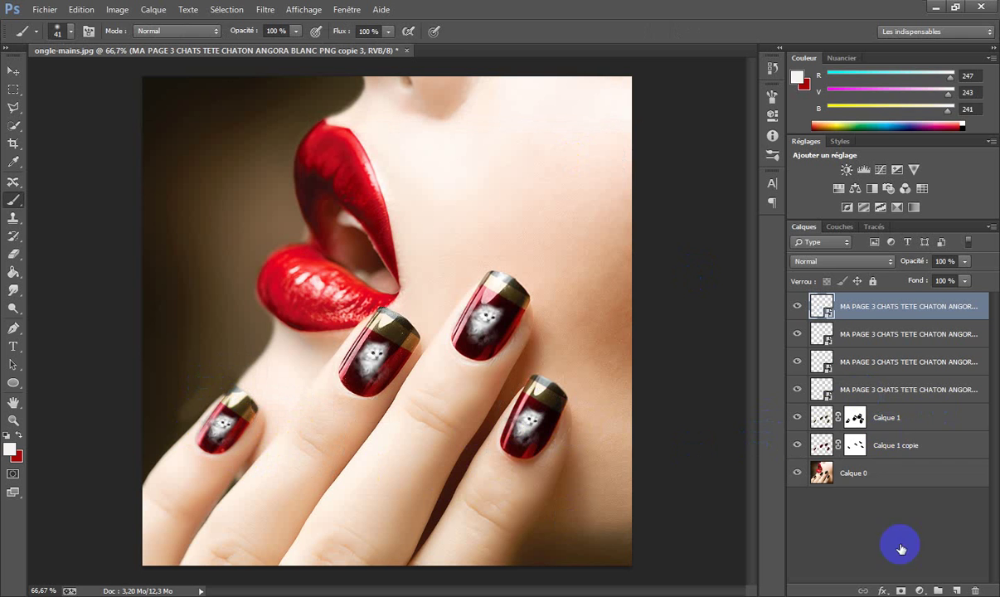
# - Add a mask to the lower-left kitten copy, trim it, and select the other kitten layers
pyautogui.click(901, 590)
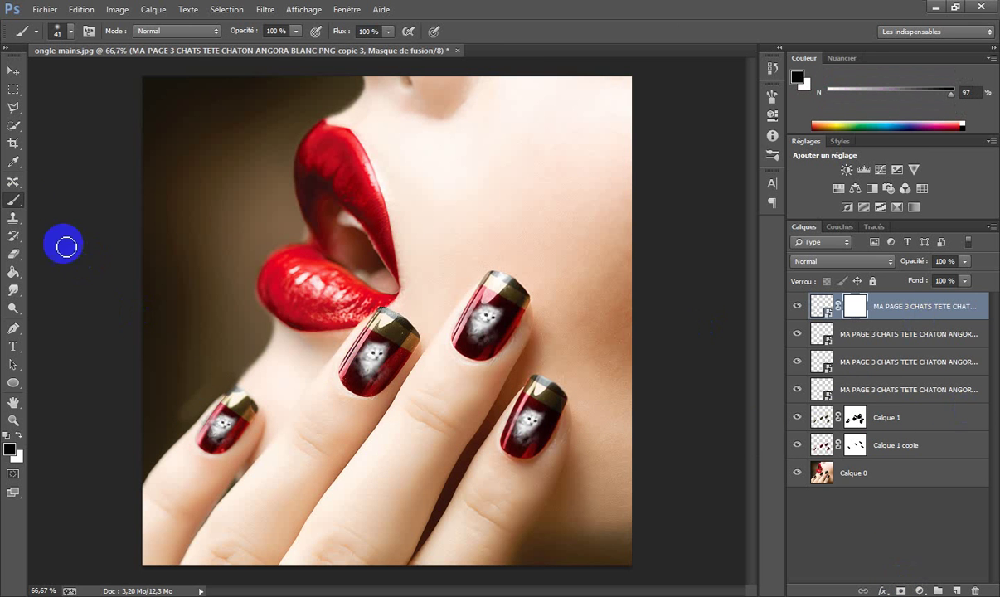
pyautogui.moveTo(219, 412)
pyautogui.mouseDown()
pyautogui.moveTo(202, 409)
pyautogui.moveTo(194, 447)
pyautogui.moveTo(242, 443)
pyautogui.moveTo(223, 462)
pyautogui.mouseUp()
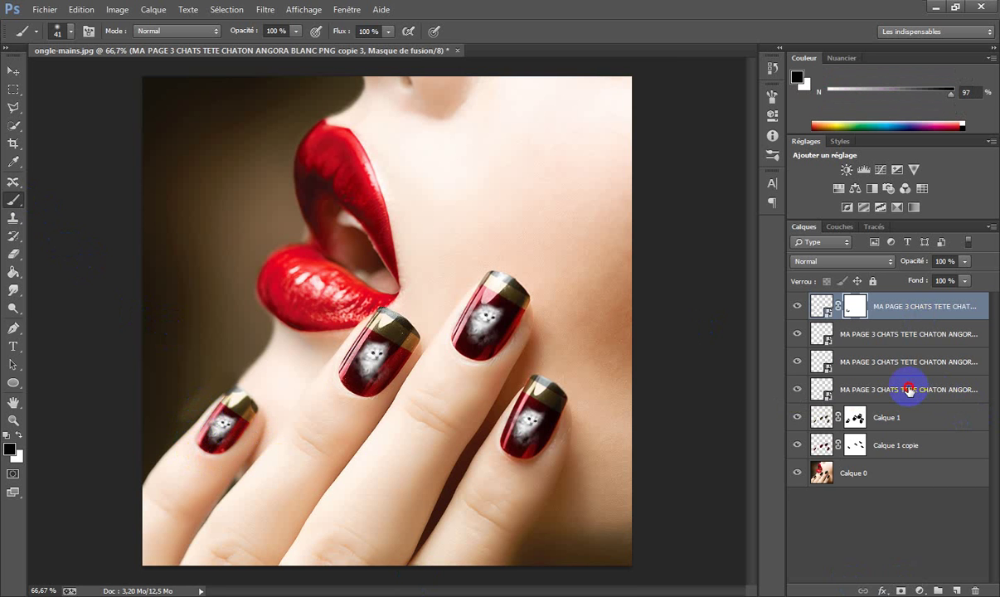
pyautogui.keyDown('ctrl'); pyautogui.click(910, 390); pyautogui.keyUp('ctrl')
pyautogui.keyDown('ctrl'); pyautogui.click(892, 338); pyautogui.keyUp('ctrl')
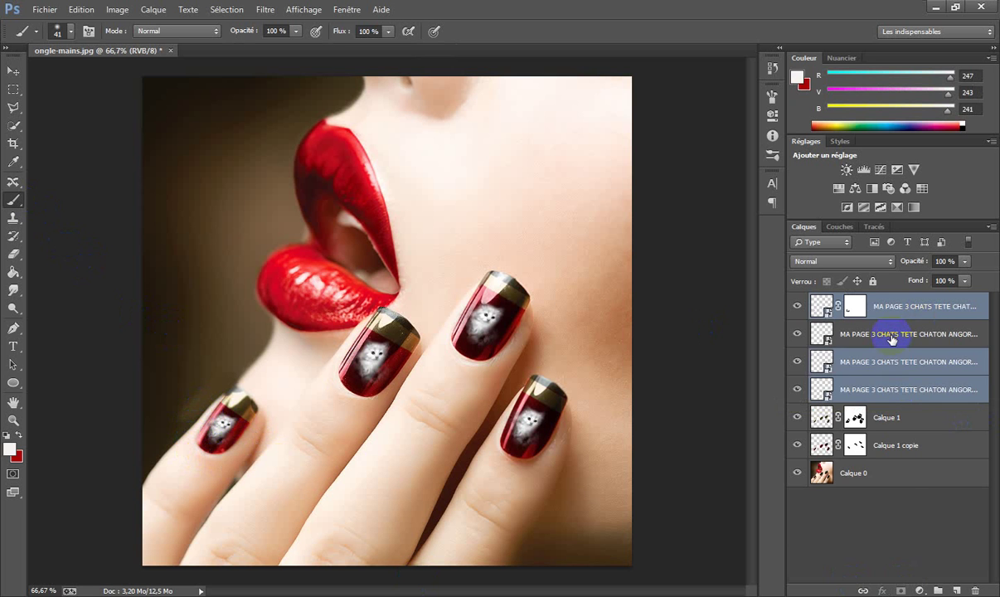
# - Merge the four kitten layers and set the merged layer to Superposition blending
pyautogui.rightClick(891, 338)
pyautogui.click(701, 456)
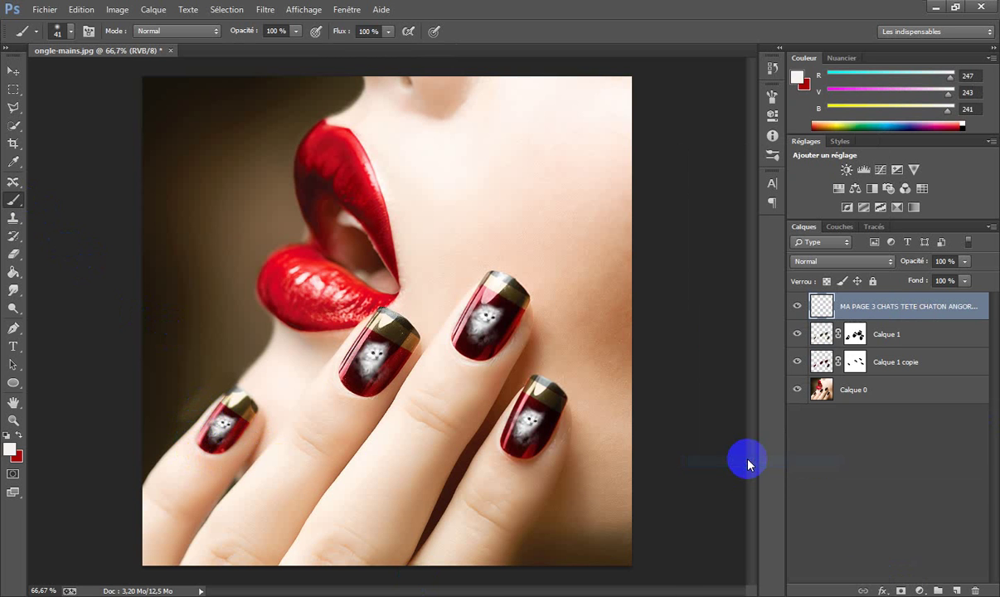
pyautogui.click(879, 260)
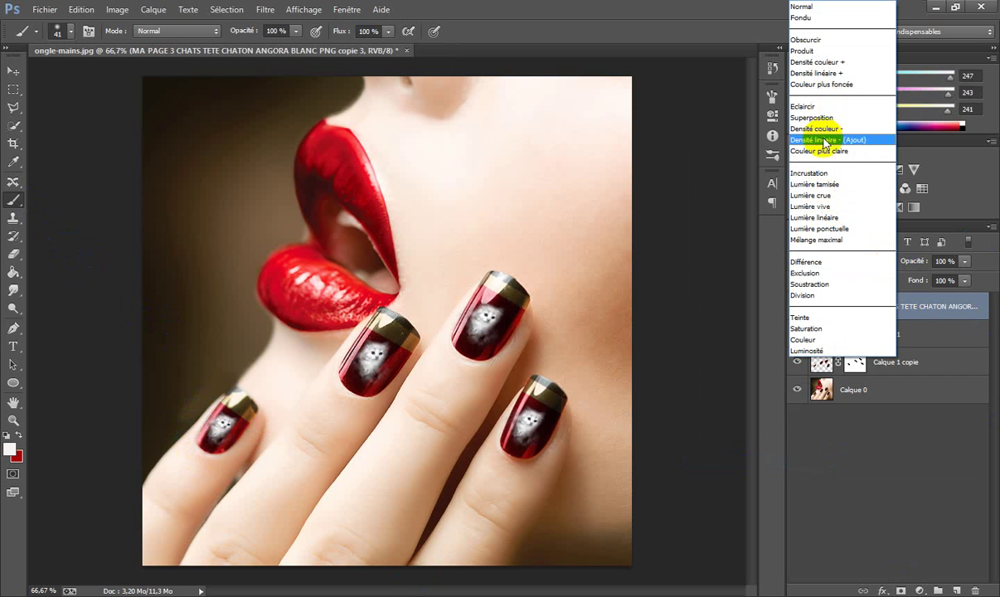
pyautogui.click(819, 173)
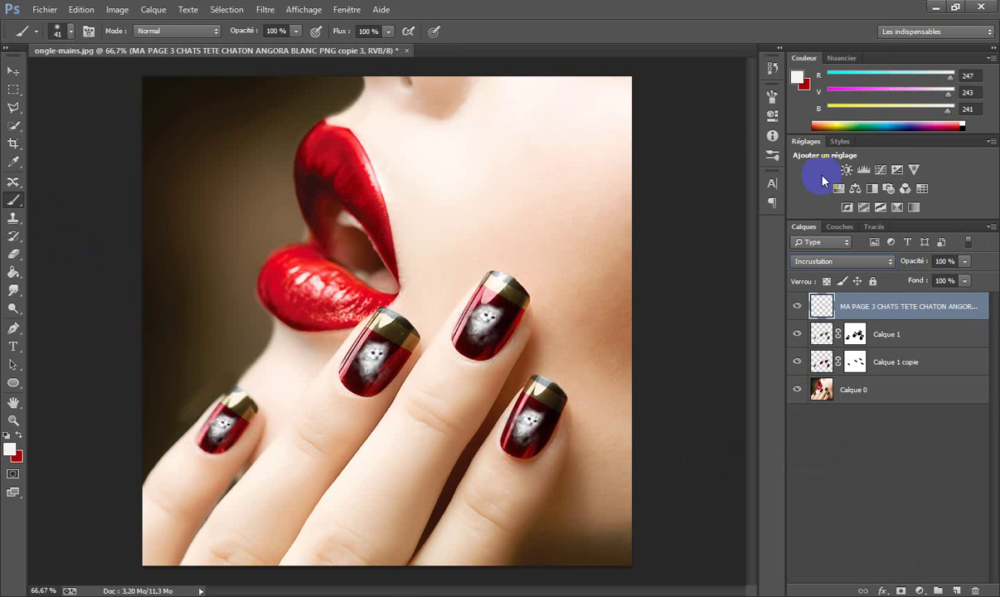
pyautogui.click(885, 262)
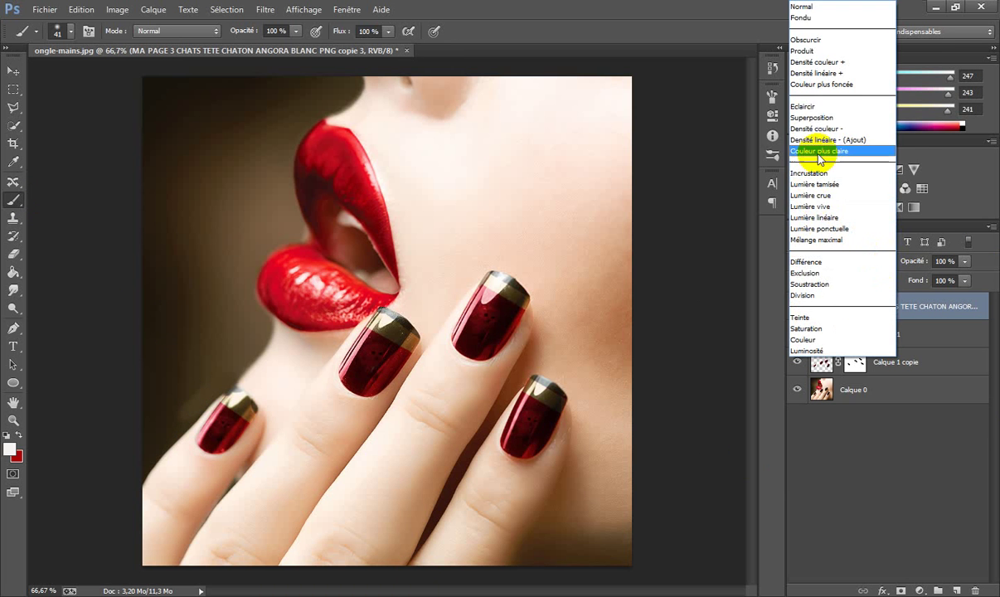
pyautogui.click(825, 118)
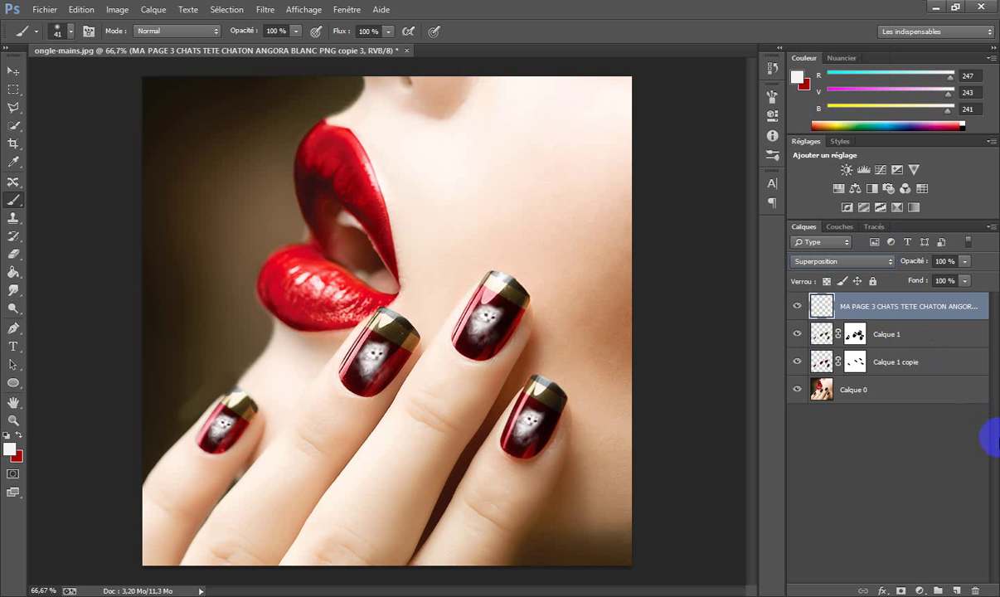
# - Hide Calque 1 copie and paint the nail edge back in white on Calque 1's mask
pyautogui.click(797, 334)
pyautogui.click(798, 335)
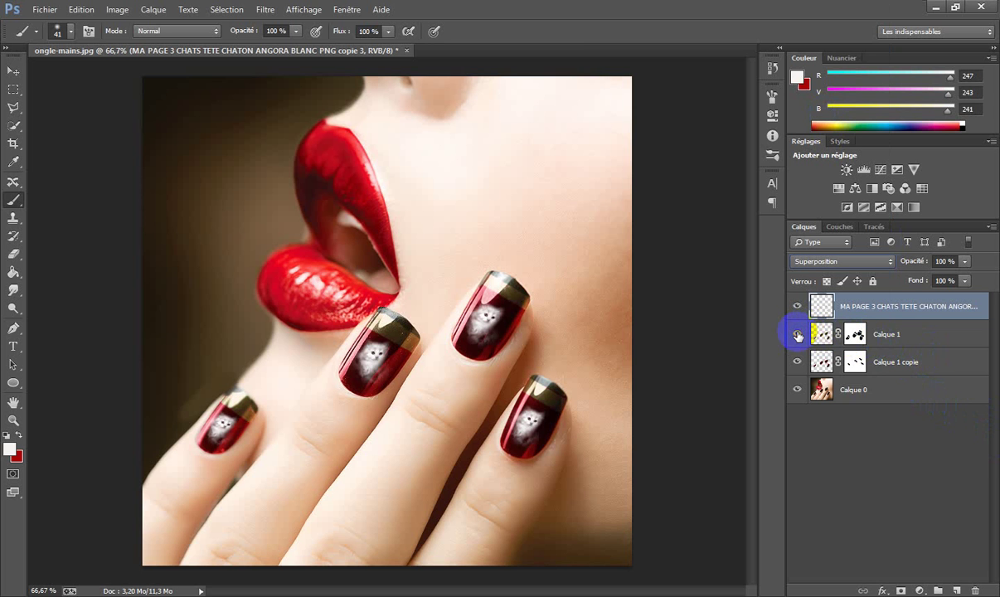
pyautogui.click(796, 362)
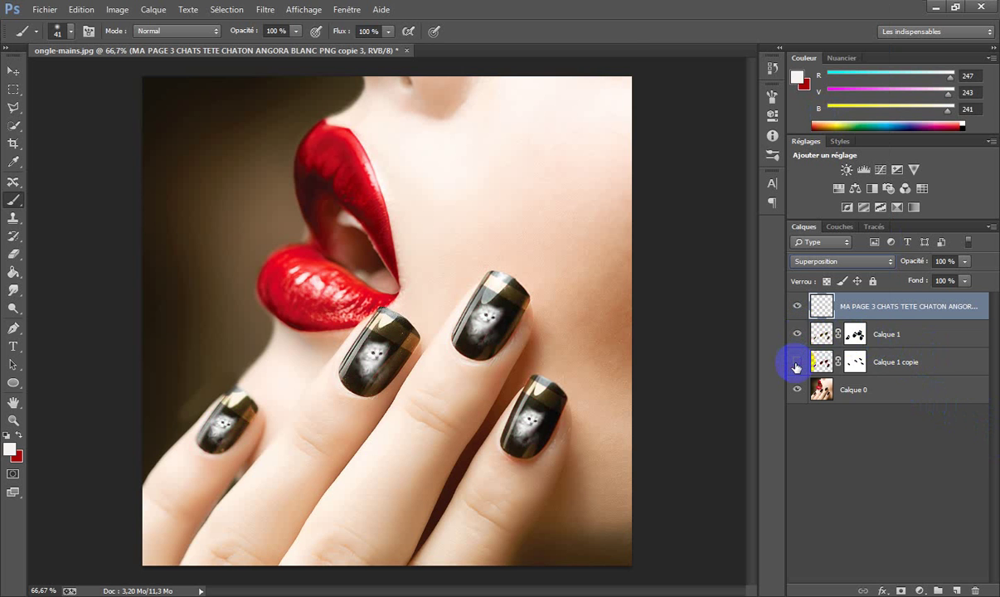
pyautogui.click(856, 334)
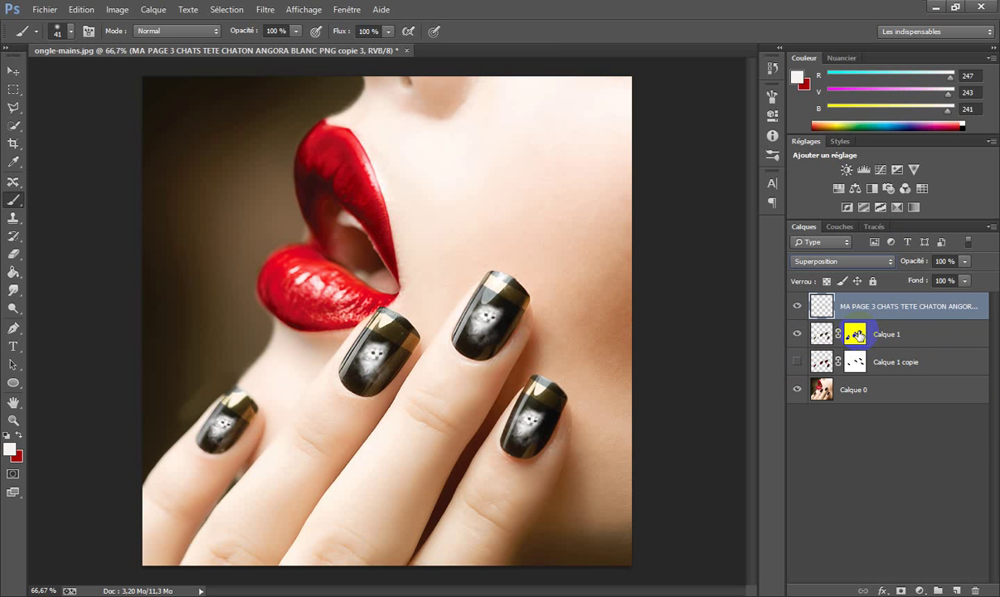
pyautogui.click(855, 334)
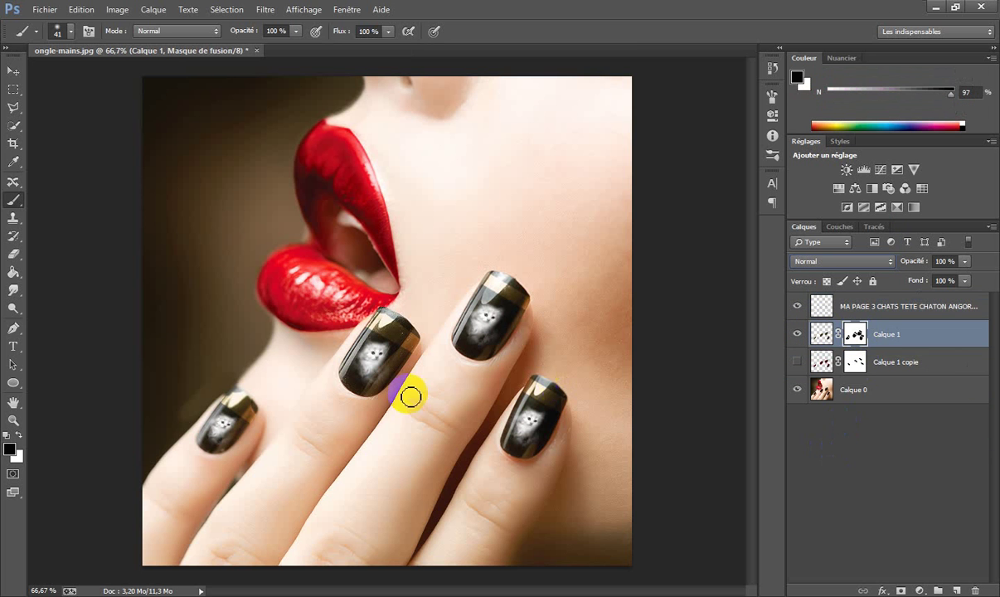
pyautogui.click(19, 435)
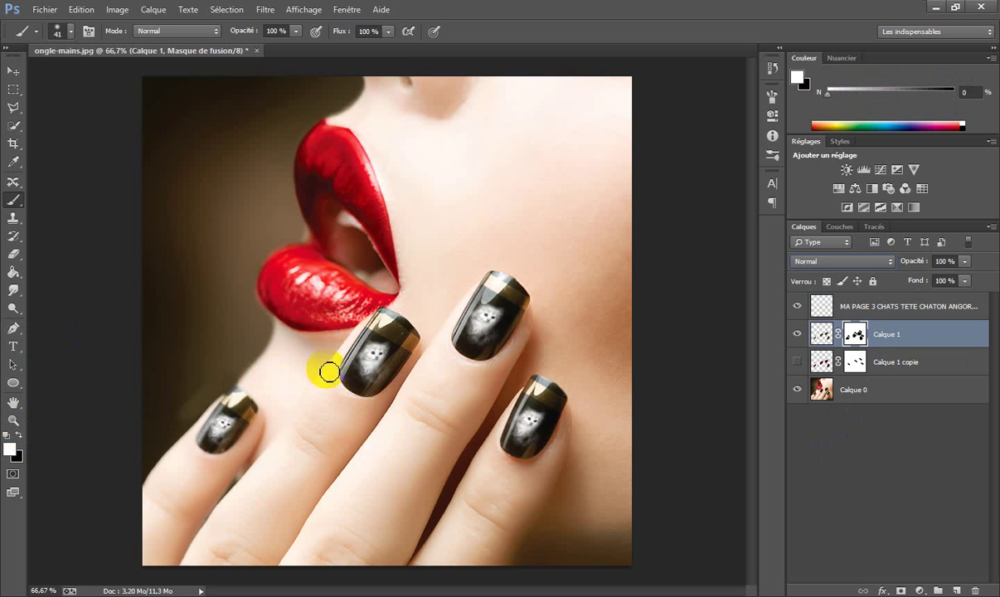
pyautogui.moveTo(329, 372); pyautogui.dragTo(356, 324)
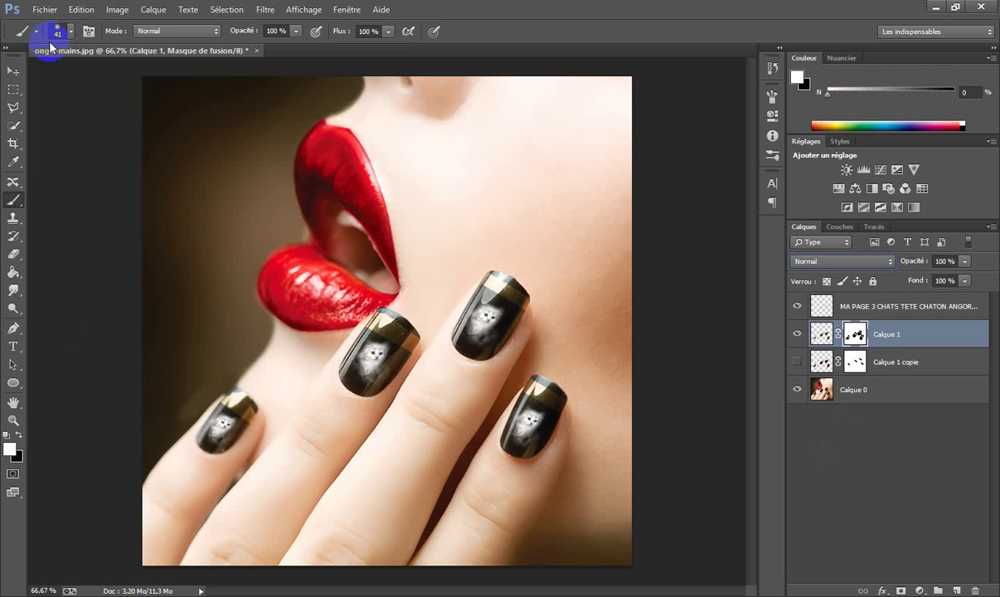
# - Adjust the brush size and hardness, return to black, and show Calque 1 copie again
pyautogui.rightClick(137, 279)
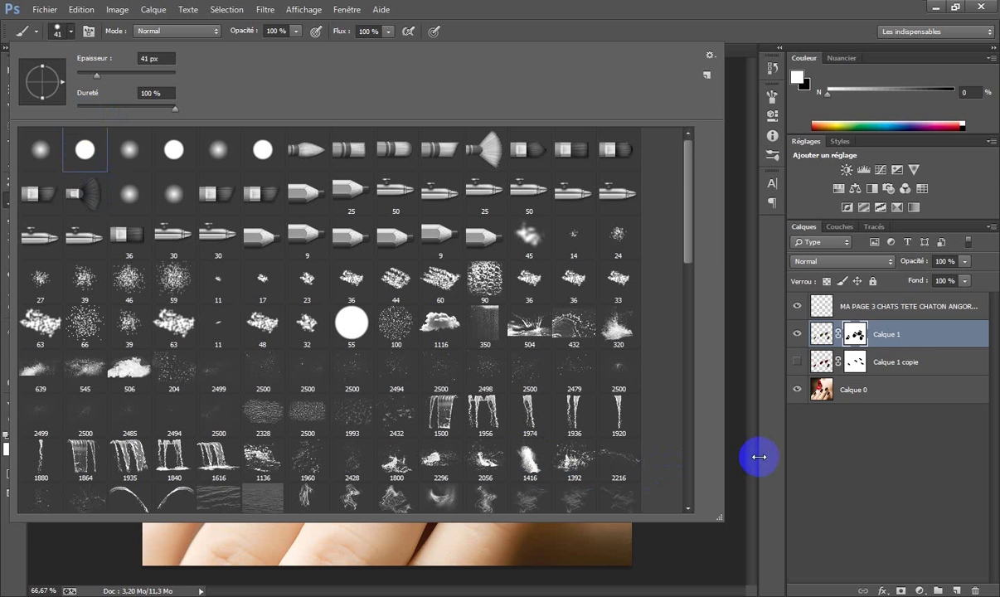
pyautogui.click(757, 456)
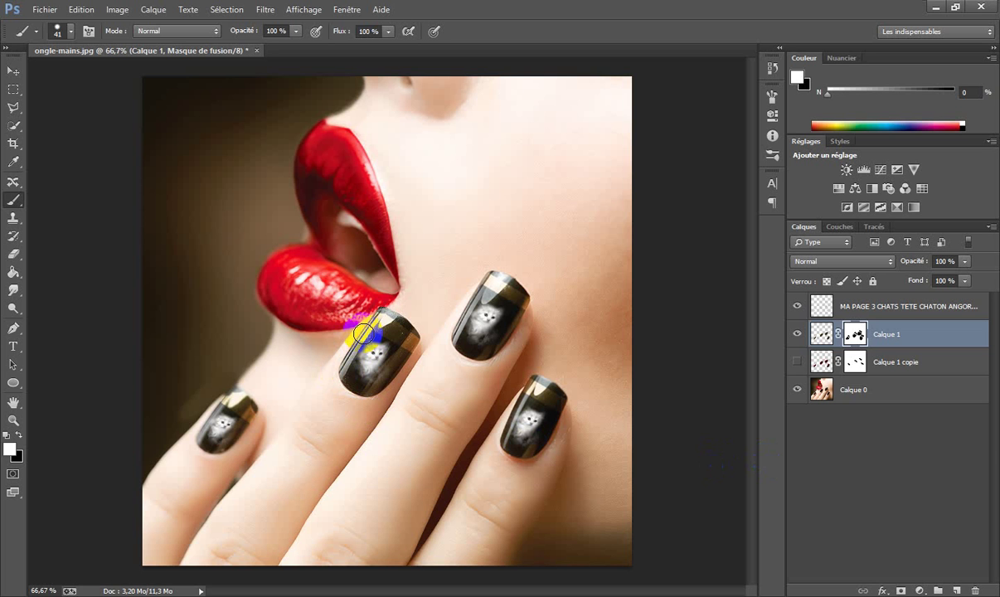
pyautogui.press('x')
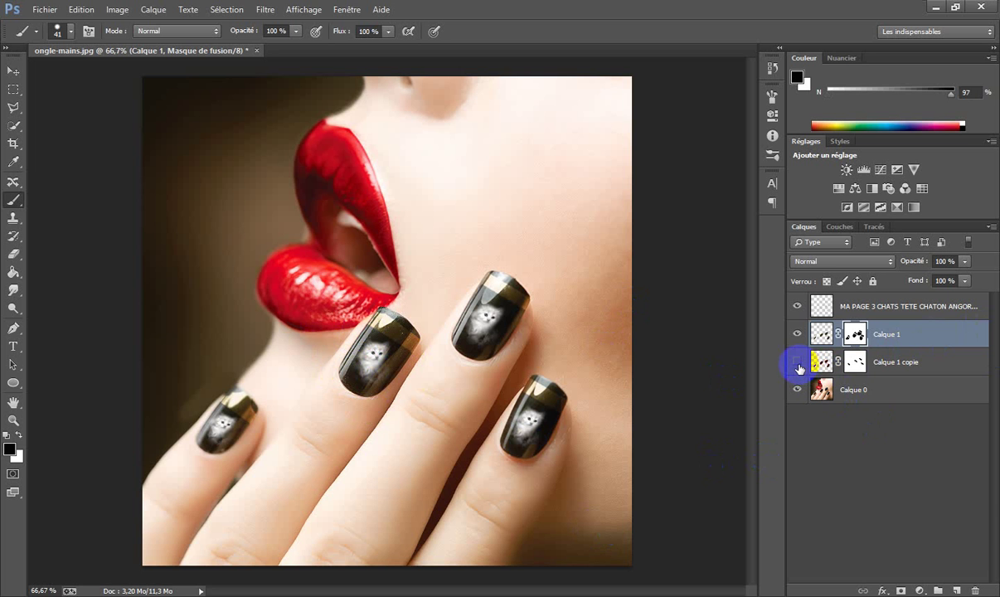
pyautogui.click(798, 362)
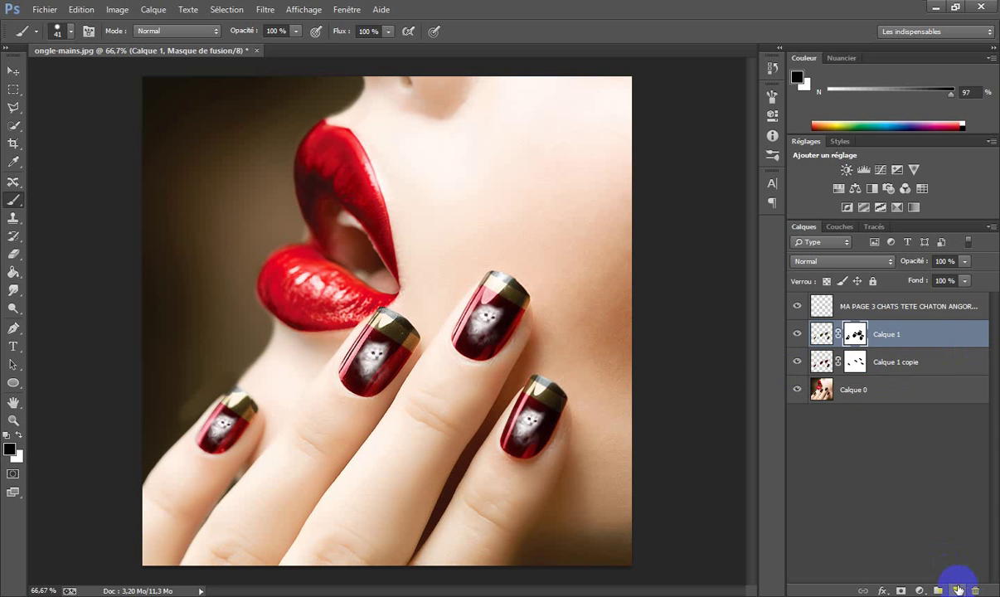
# - Add a new Calque 2 at the top of the stack filled with Nuages clouds
pyautogui.click(958, 588)
pyautogui.moveTo(854, 335); pyautogui.dragTo(856, 305)
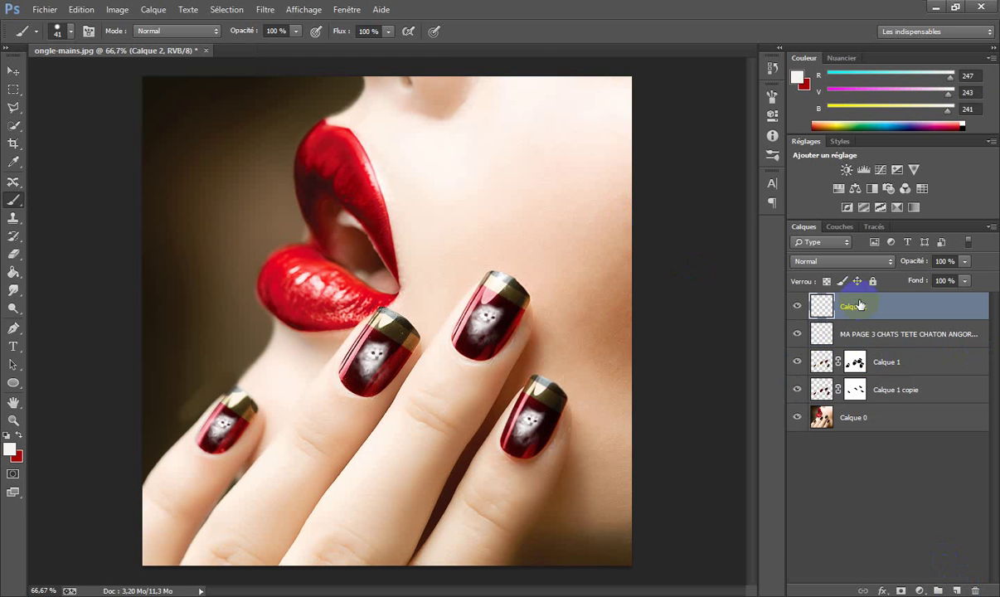
pyautogui.click(265, 10)
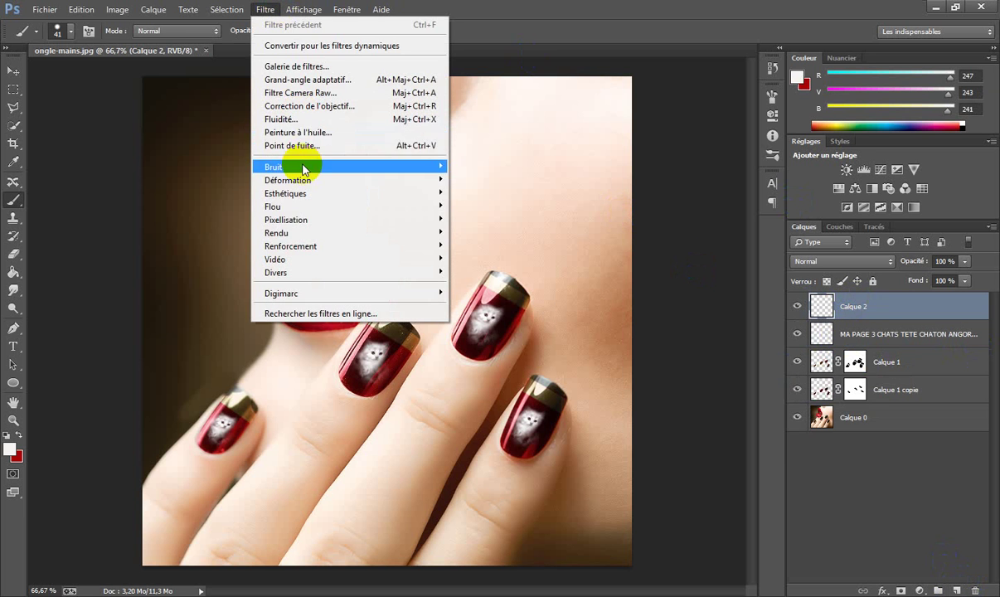
pyautogui.moveTo(277, 233)
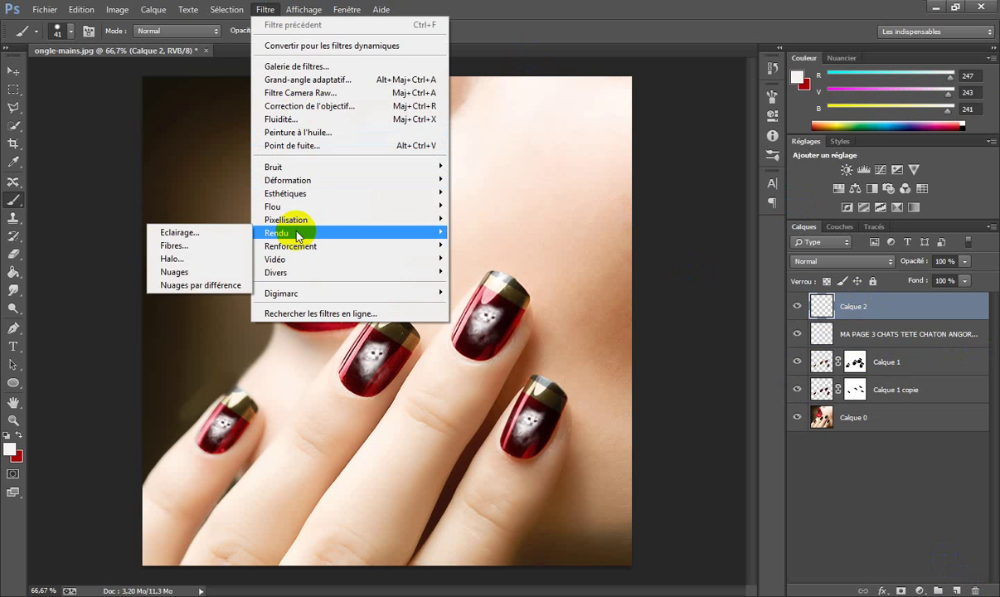
pyautogui.click(173, 272)
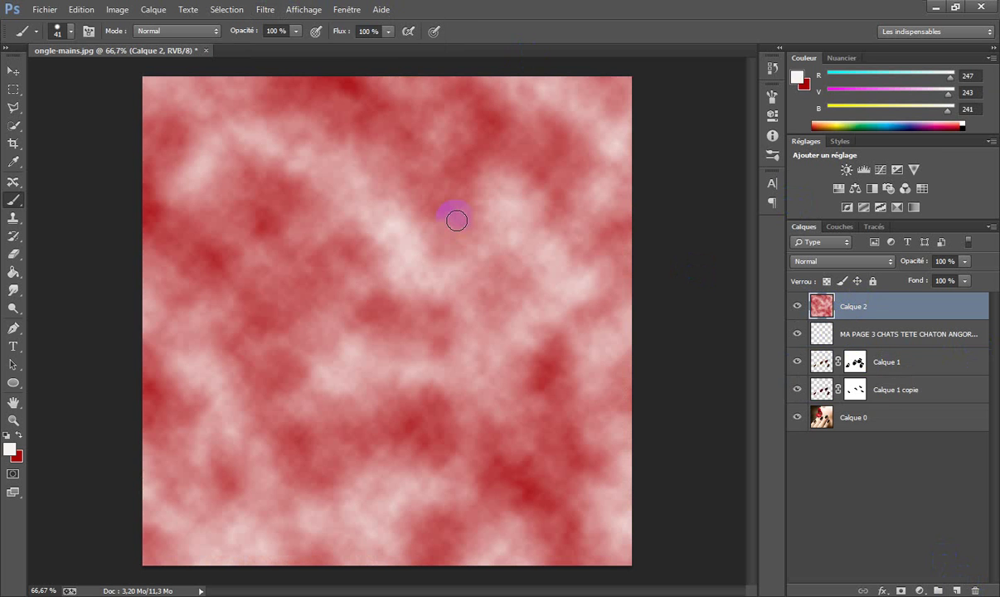
# - Load Calque 1's nail shapes as a selection and mask Calque 2 to them
pyautogui.keyDown('ctrl'); pyautogui.click(836, 391); pyautogui.keyUp('ctrl')
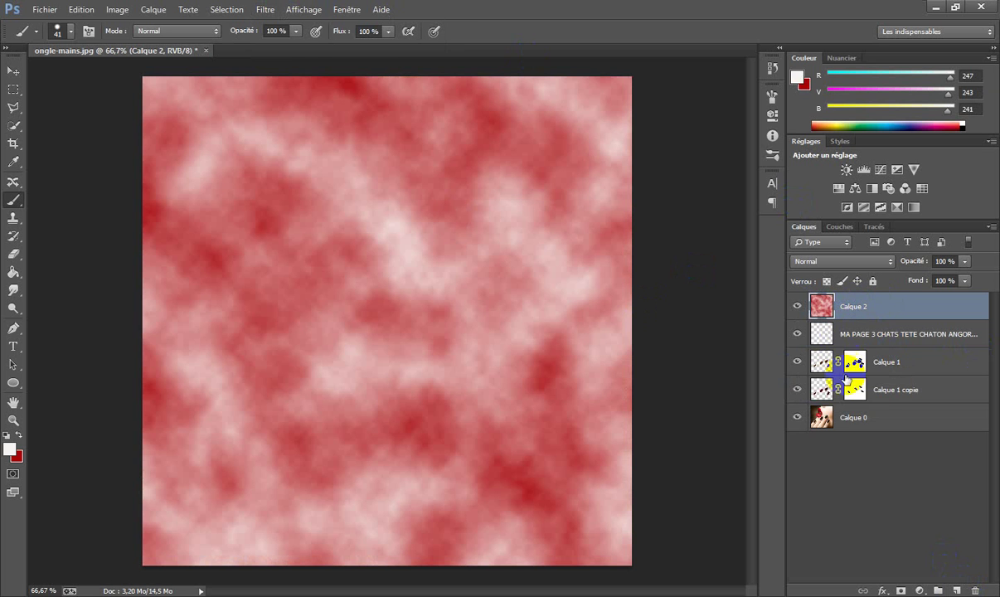
pyautogui.keyDown('ctrl'); pyautogui.click(822, 365); pyautogui.keyUp('ctrl')
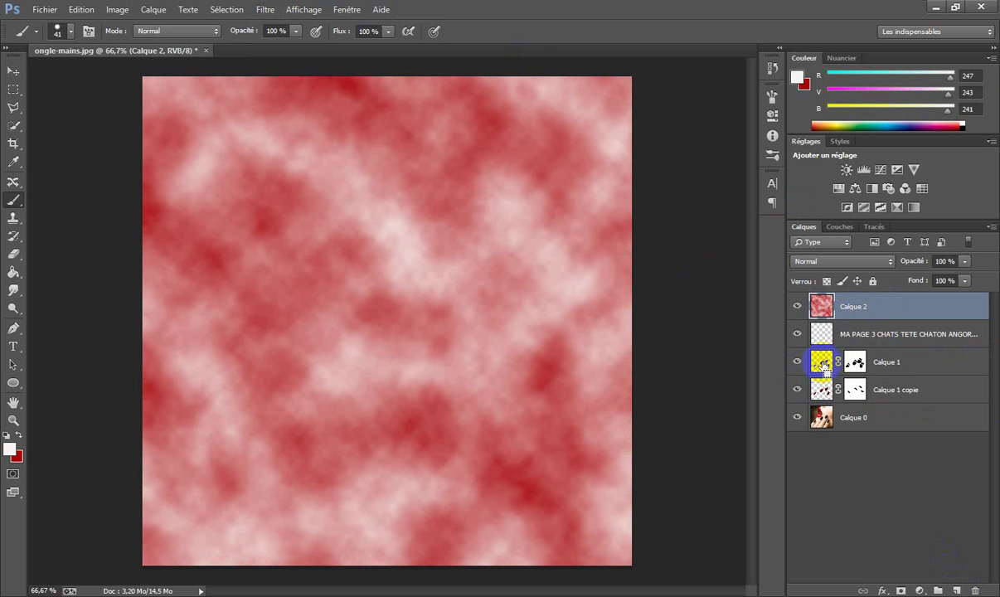
pyautogui.keyDown('ctrl'); pyautogui.click(823, 365); pyautogui.keyUp('ctrl')
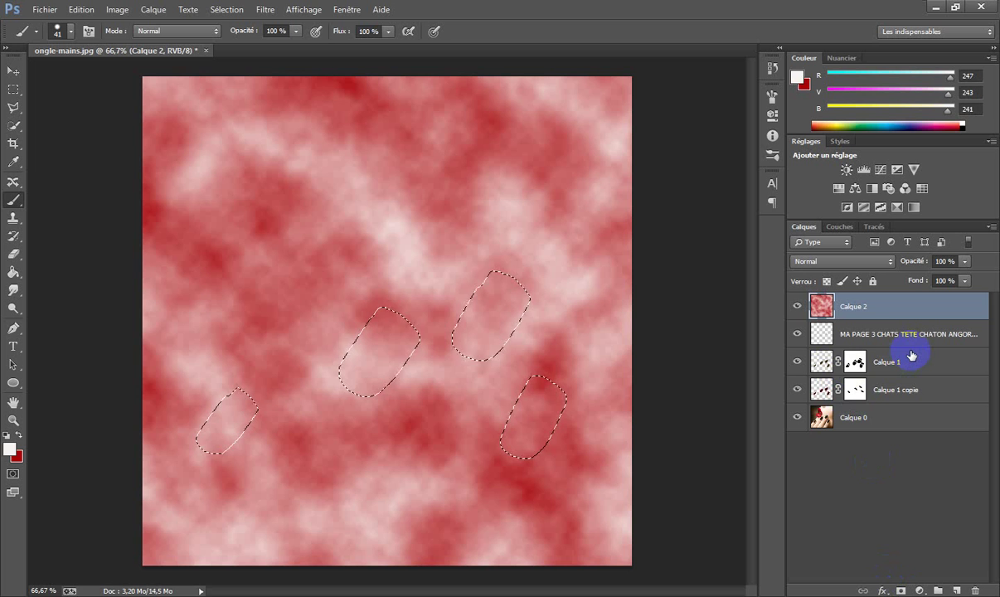
pyautogui.hotkey('ctrl', 'd')
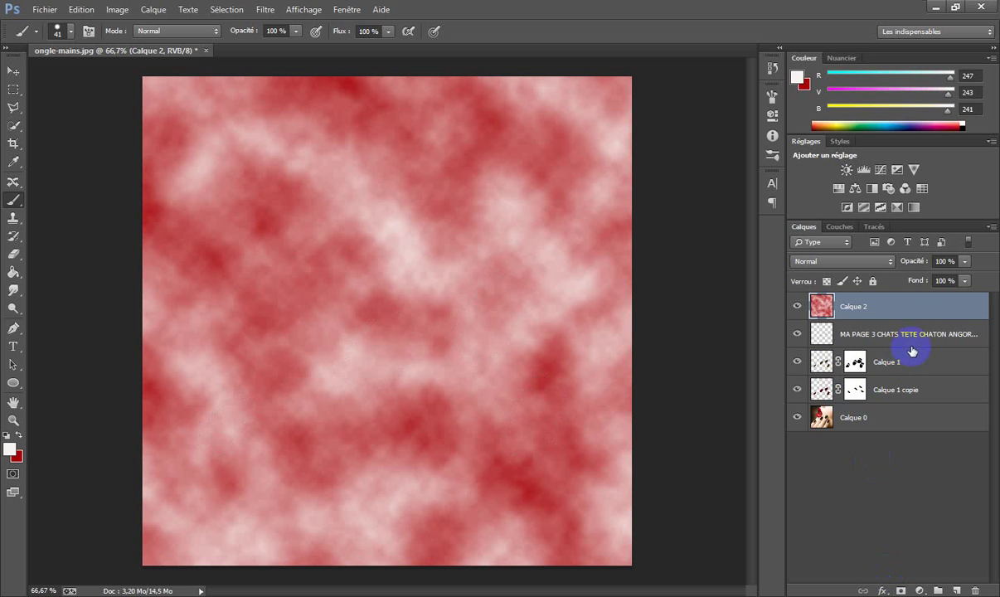
pyautogui.doubleClick(854, 307)
pyautogui.click(822, 363)
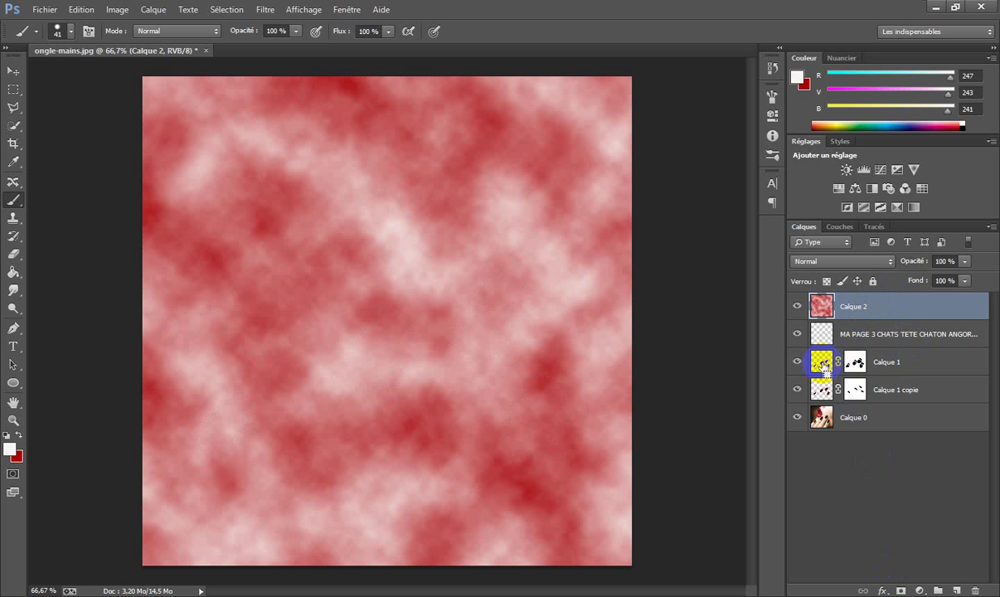
pyautogui.keyDown('ctrl'); pyautogui.click(823, 363); pyautogui.keyUp('ctrl')
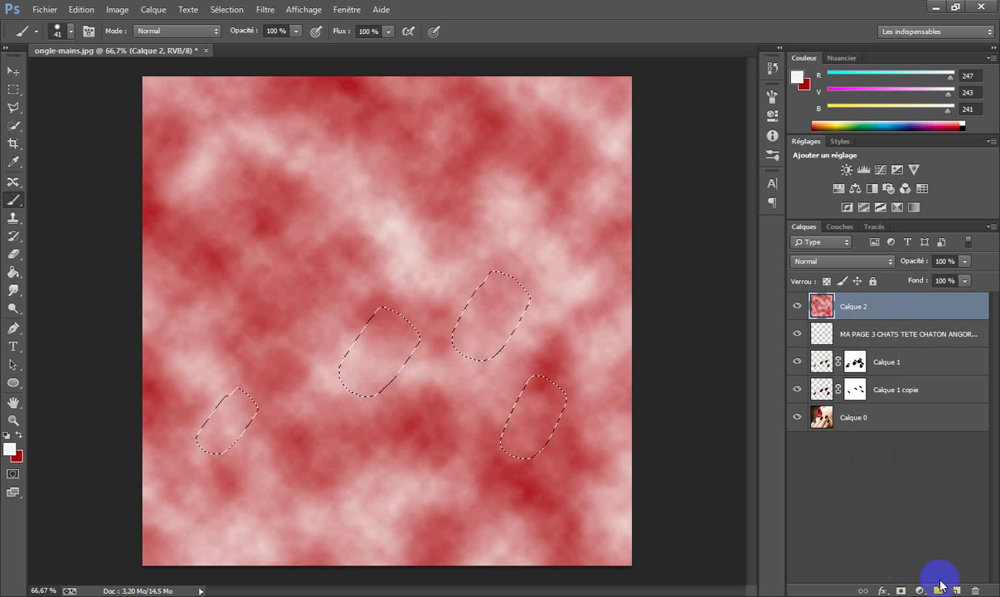
pyautogui.click(901, 590)
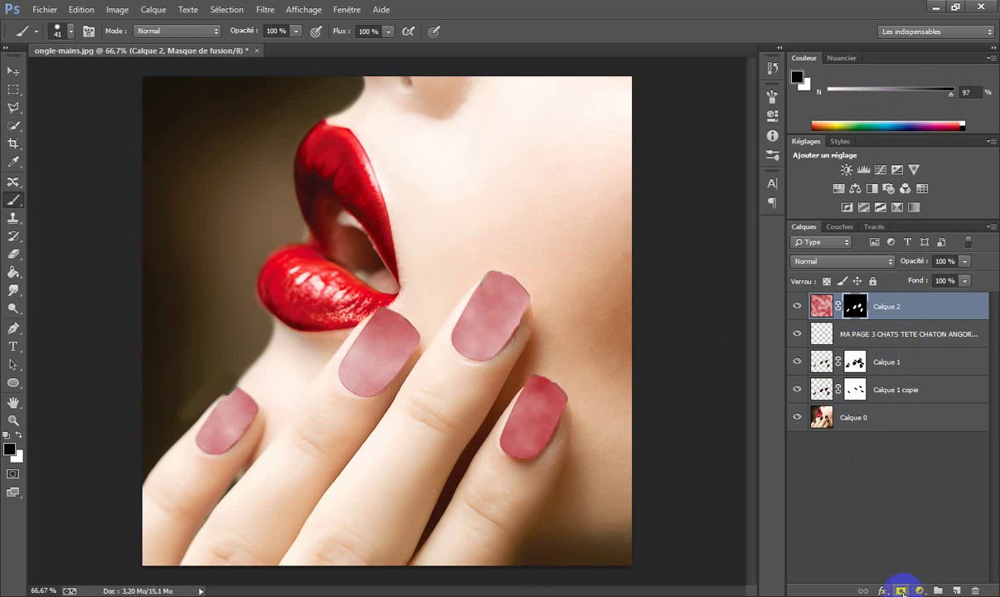
# - Set Calque 2 to Lumière tamisée blend mode and toggle it to compare the nails
pyautogui.click(840, 260)
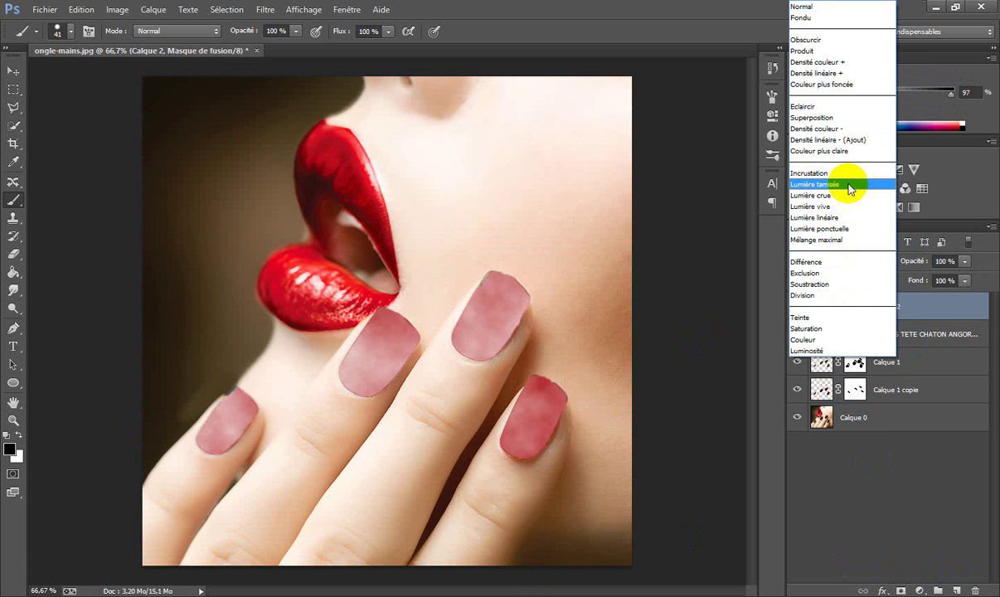
pyautogui.click(844, 185)
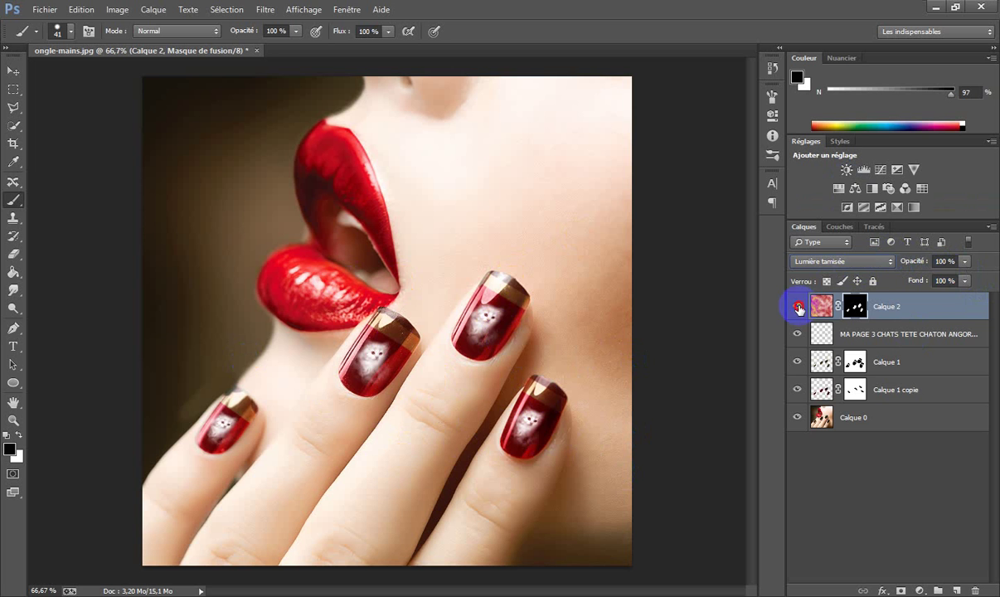
pyautogui.click(798, 307)
pyautogui.click(798, 308)
pyautogui.click(797, 307)
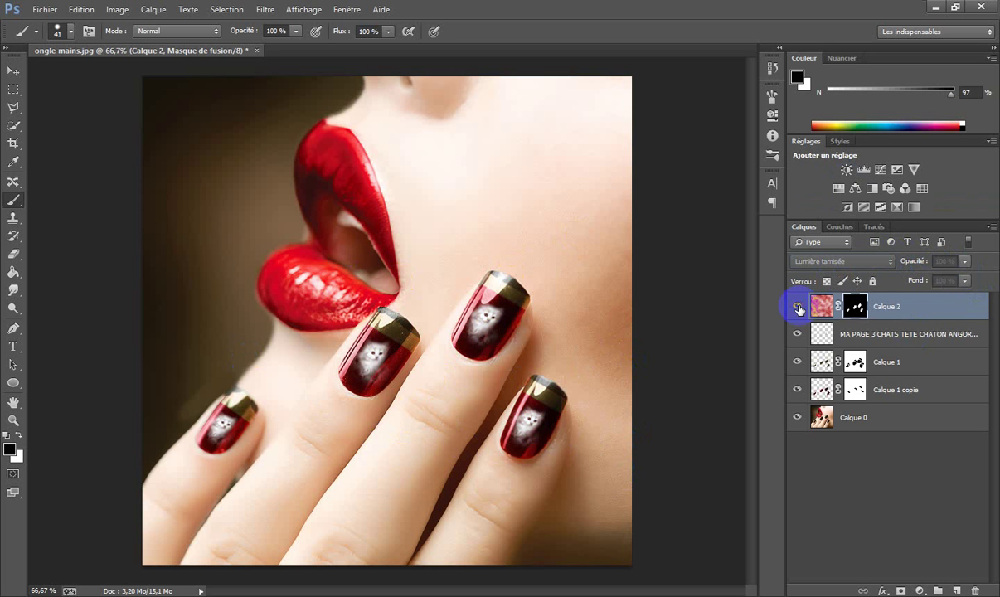
pyautogui.click(797, 307)
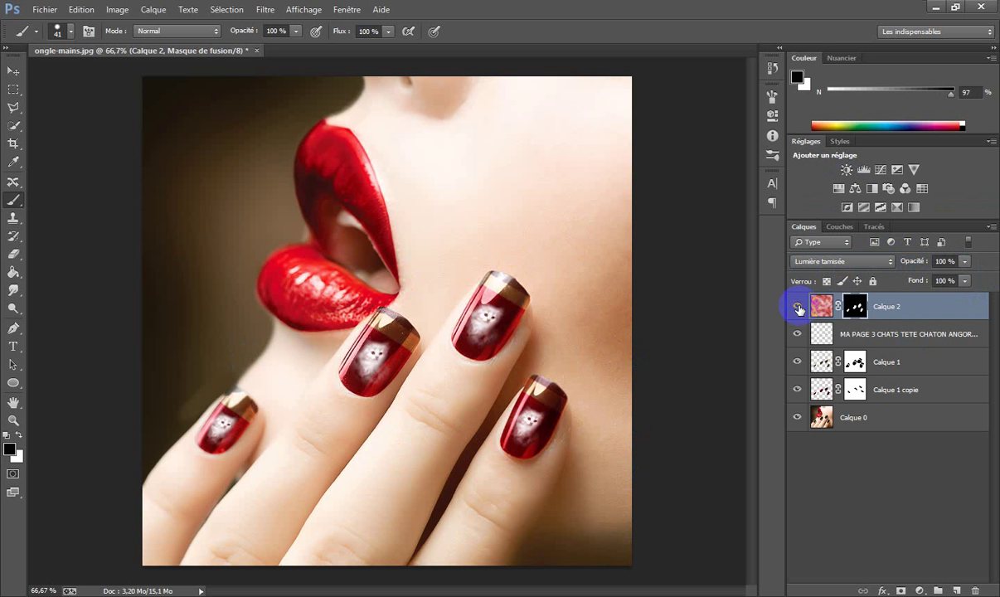
pyautogui.moveTo(491, 261)
pyautogui.mouseDown()
pyautogui.moveTo(512, 286)
pyautogui.moveTo(529, 279)
pyautogui.mouseUp()
# - Paint Calque 2's mask over the lower-right nail and the nail tip near the lips
pyautogui.click(854, 306)
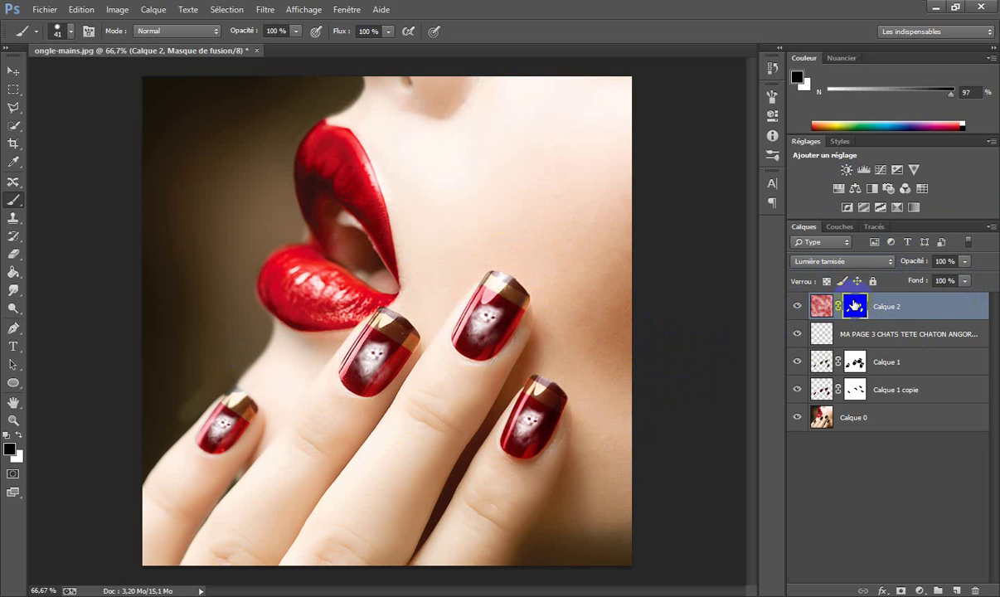
pyautogui.moveTo(529, 363); pyautogui.dragTo(534, 367)
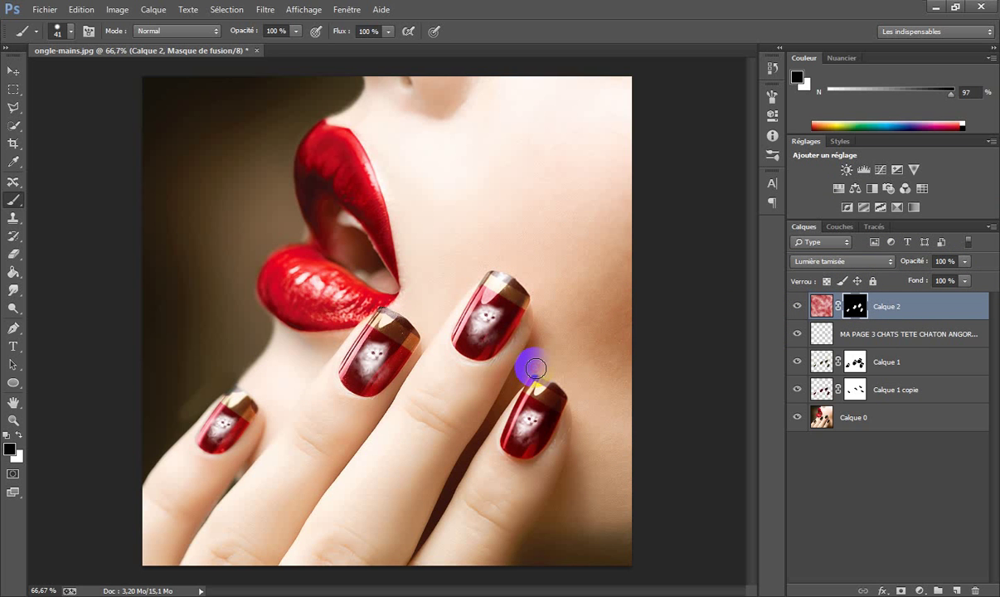
pyautogui.press('x')
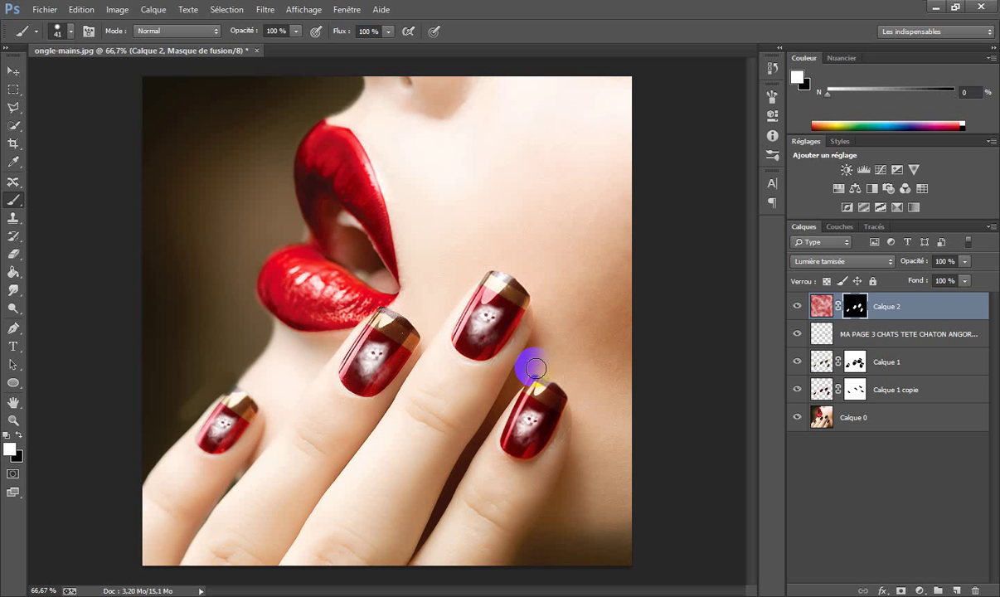
pyautogui.press('x')
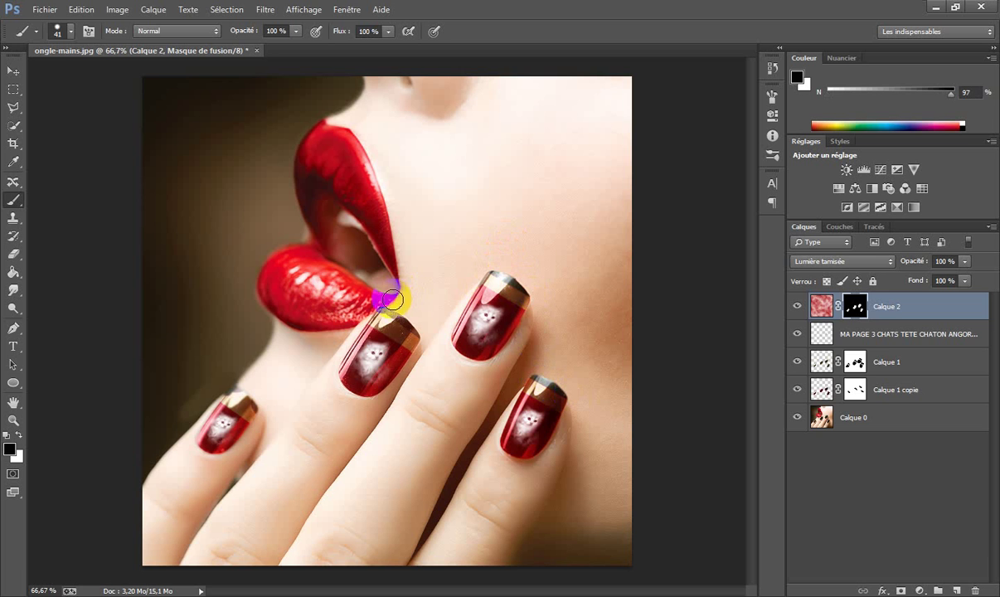
pyautogui.moveTo(387, 304); pyautogui.dragTo(425, 328)
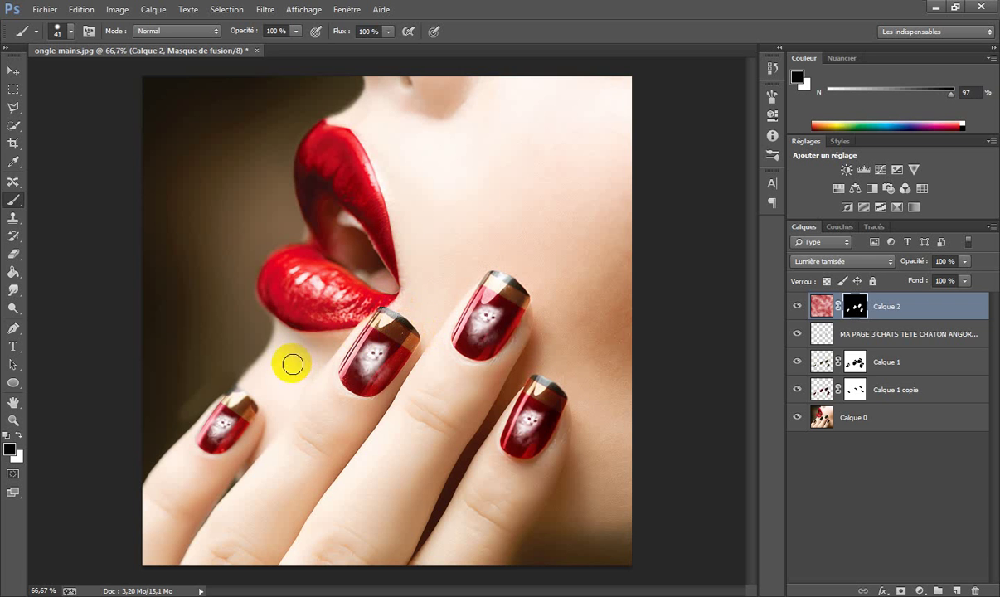
# - Touch up the mask on the lower-left and right nails, then stamp visible layers into Calque 3
pyautogui.click(238, 375)
pyautogui.moveTo(238, 375); pyautogui.dragTo(268, 407)
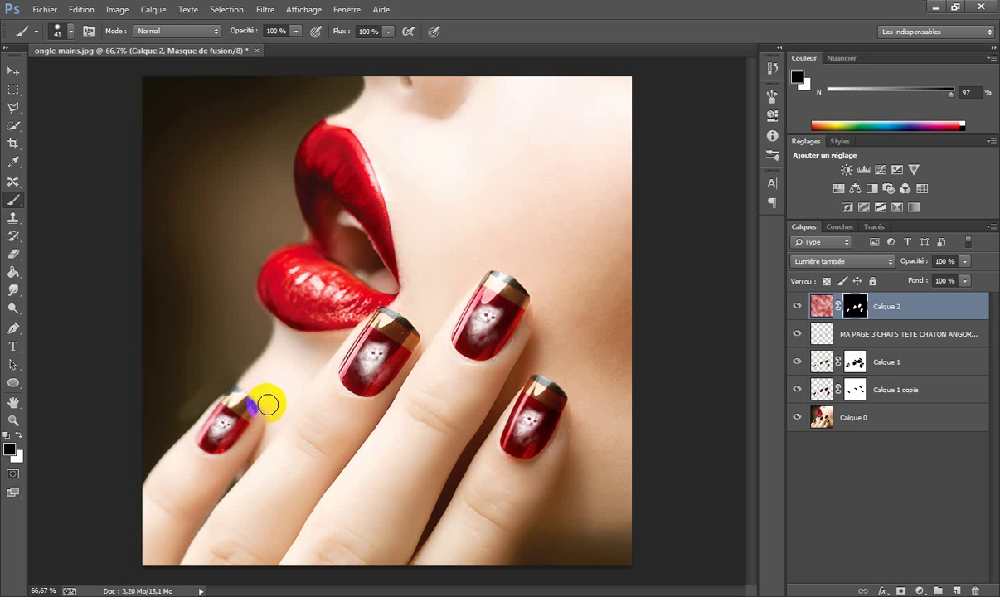
pyautogui.moveTo(520, 417); pyautogui.dragTo(565, 421)
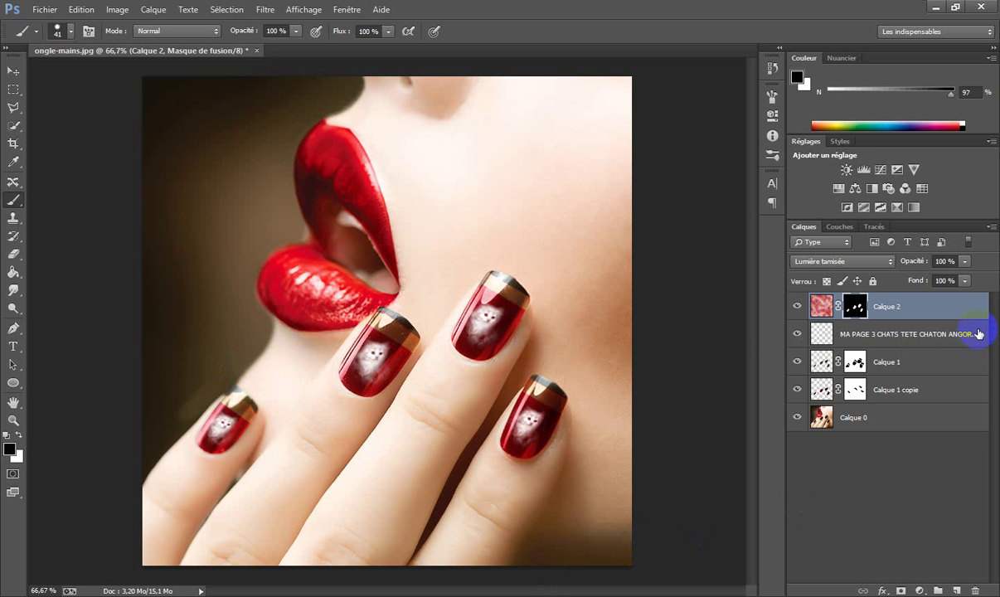
pyautogui.hotkey('ctrl', 'shift', 'alt', 'e')
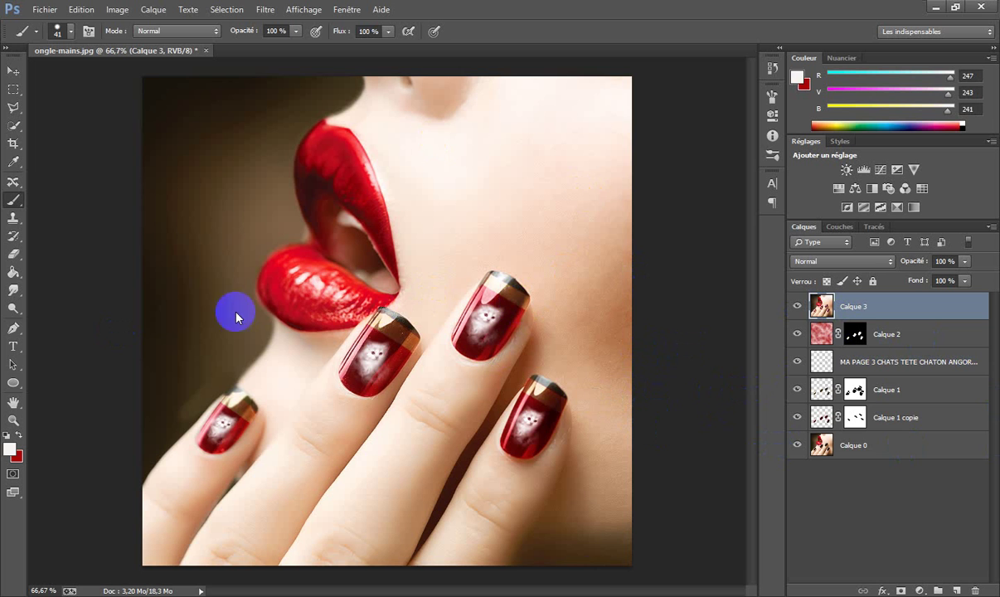
pyautogui.click(433, 294)
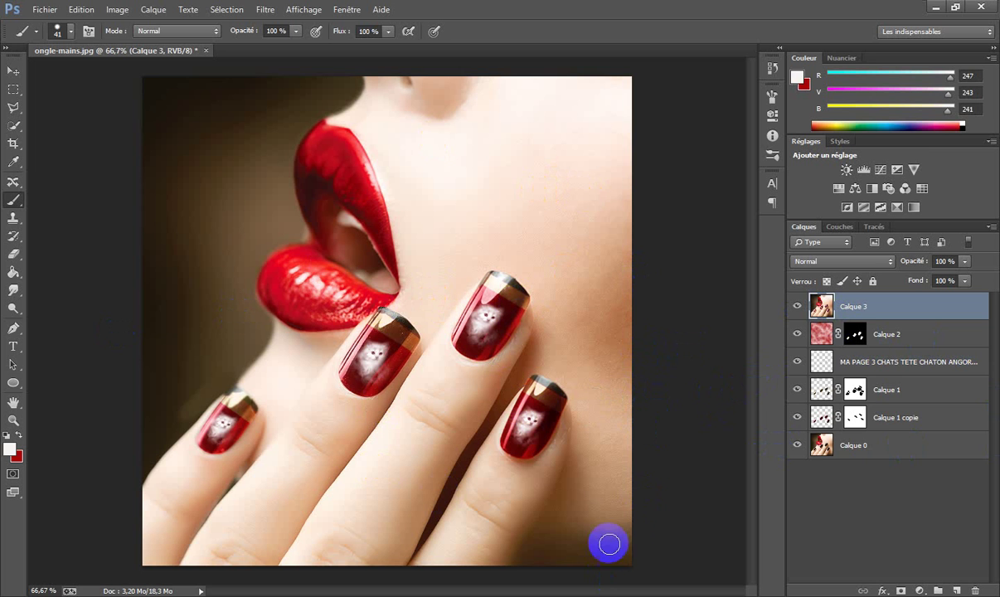
pyautogui.click(337, 495)
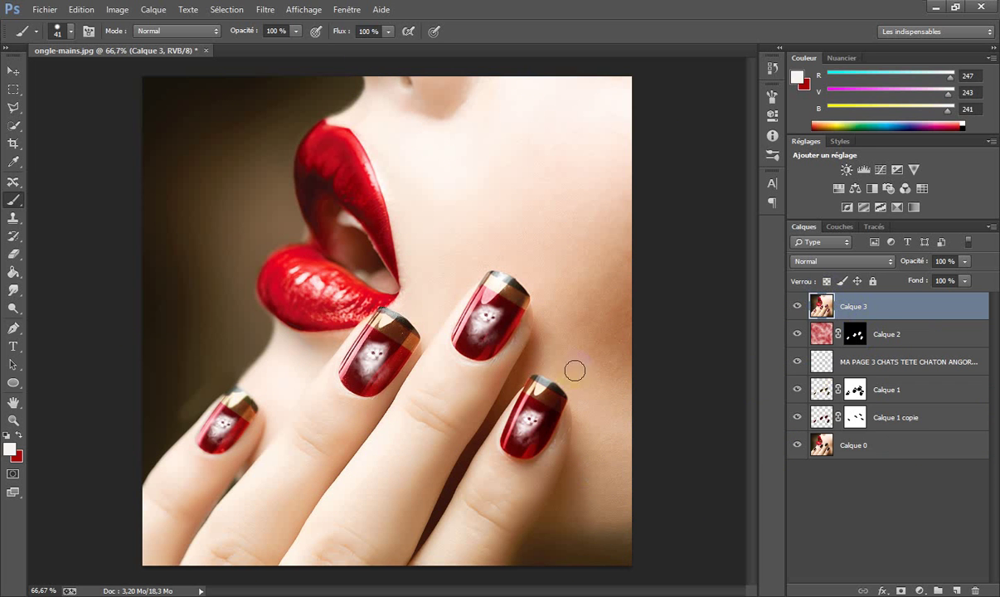
pyautogui.click(414, 398)
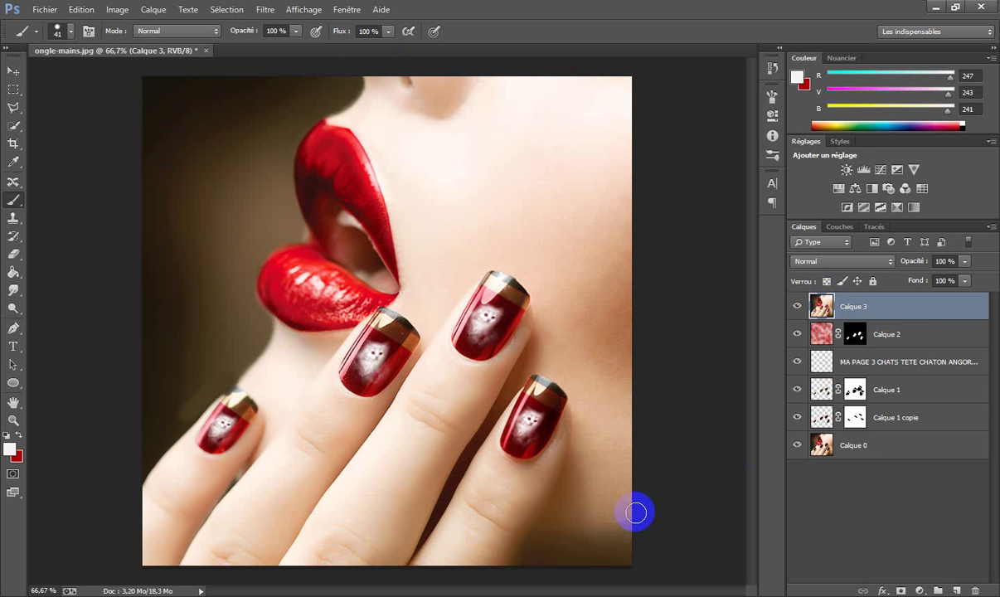